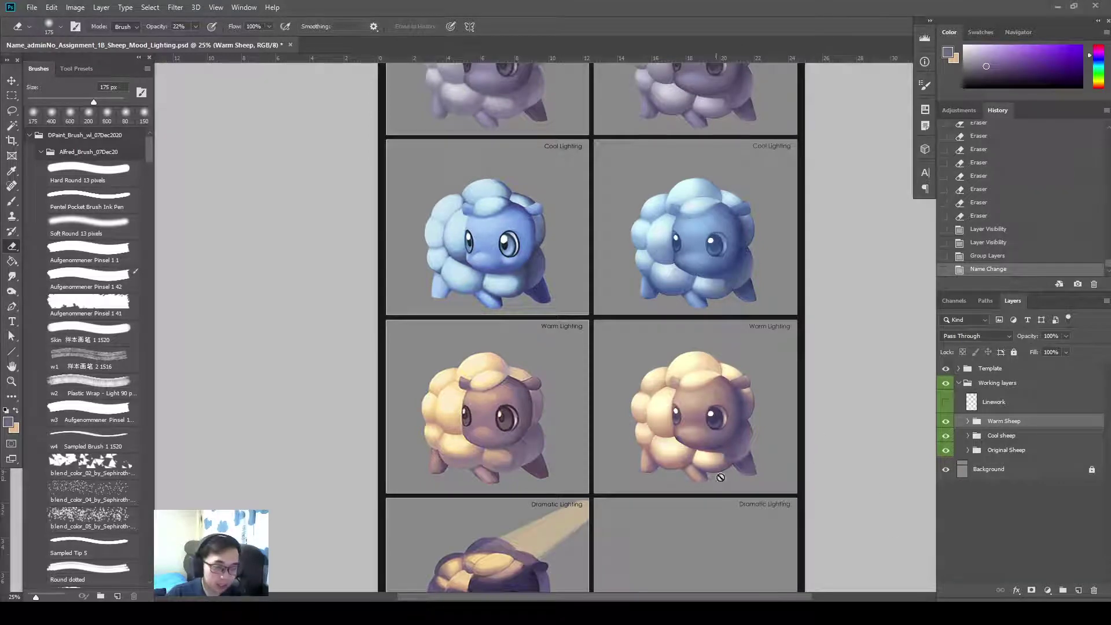
- Examine the Dramatic Lighting reference images, from the added normal layer through Multiply, Levels, orange Overlay and light streak to Gaussian Blur
left_click_drag(734, 493, 739, 335)
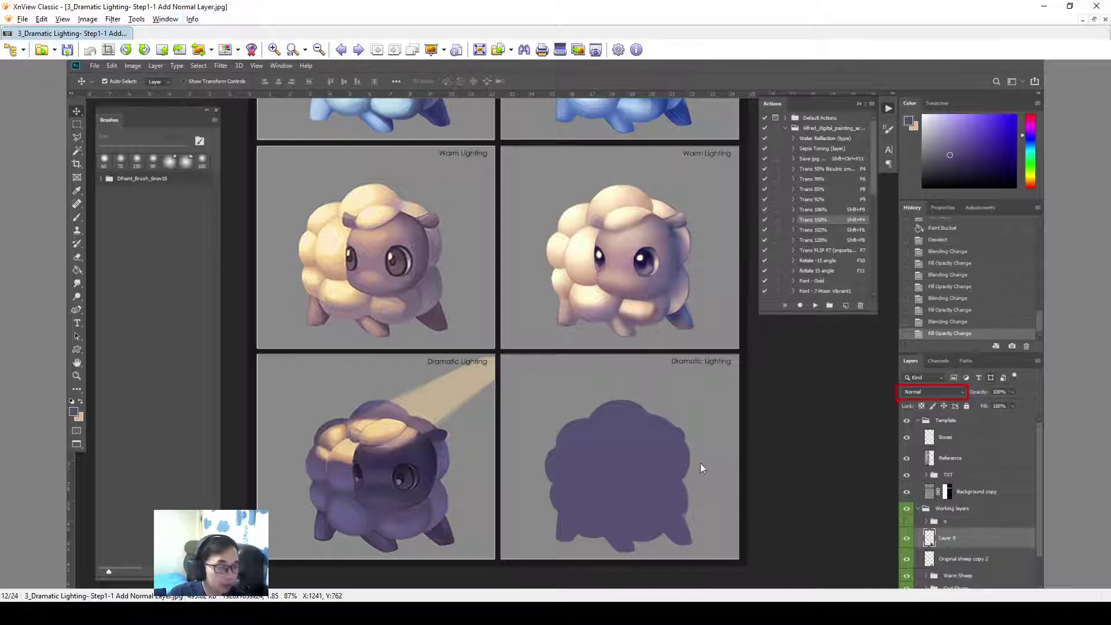
scroll(628, 463, "down", 1)
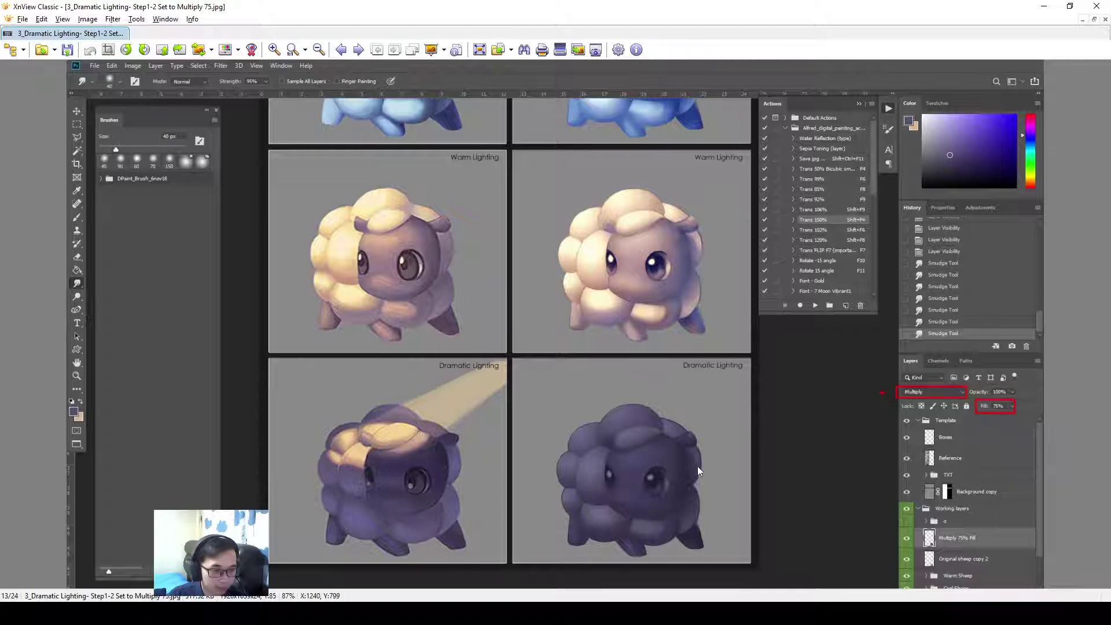
key("space")
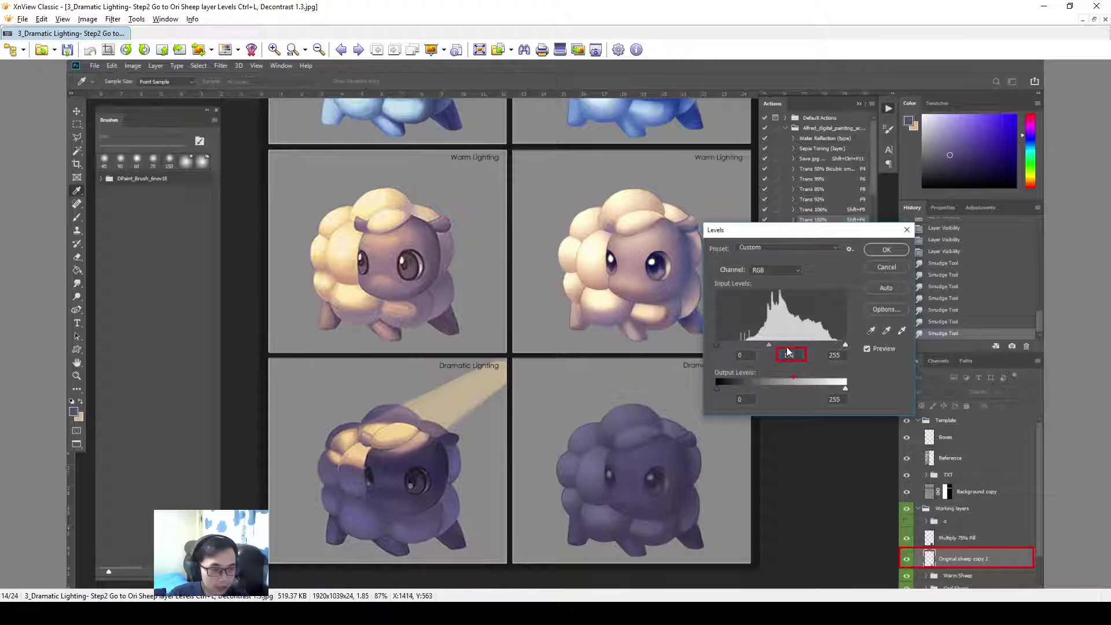
key("space")
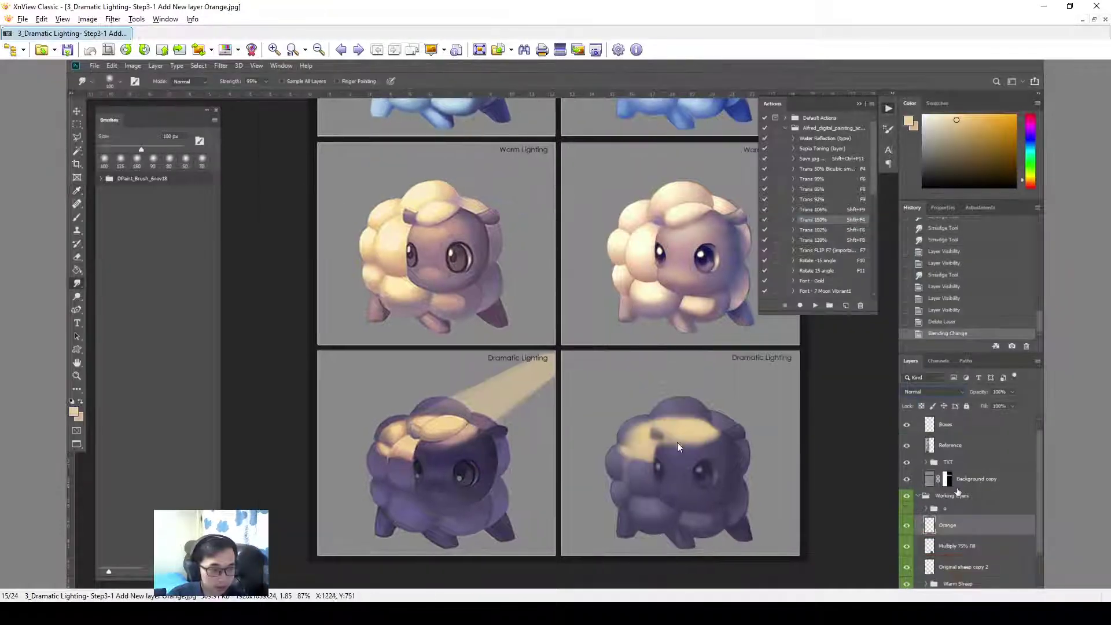
key("space")
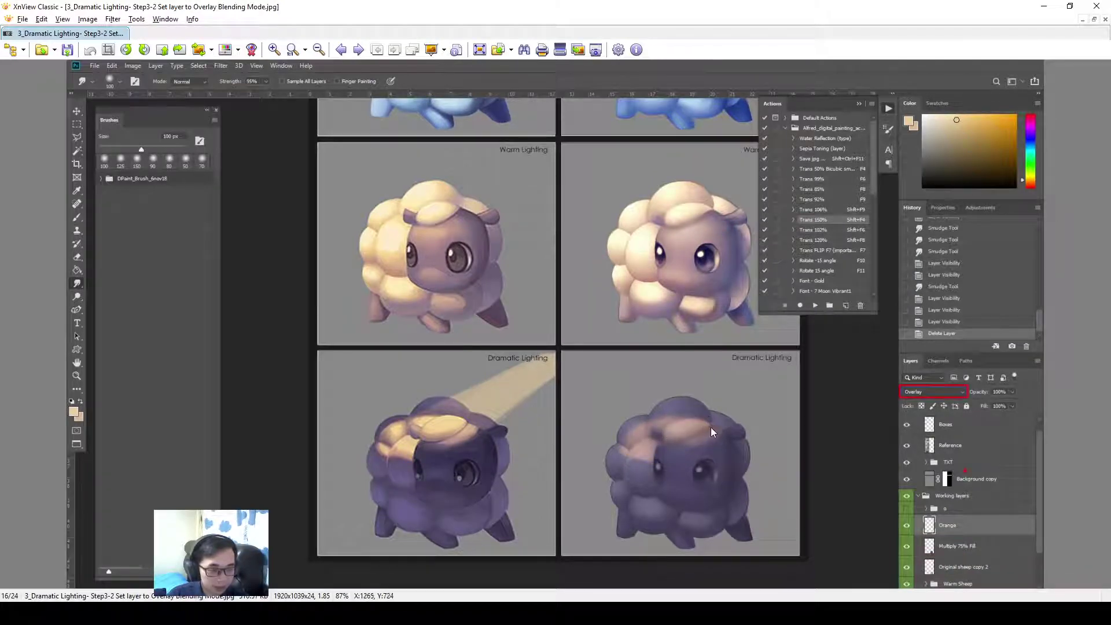
key("space")
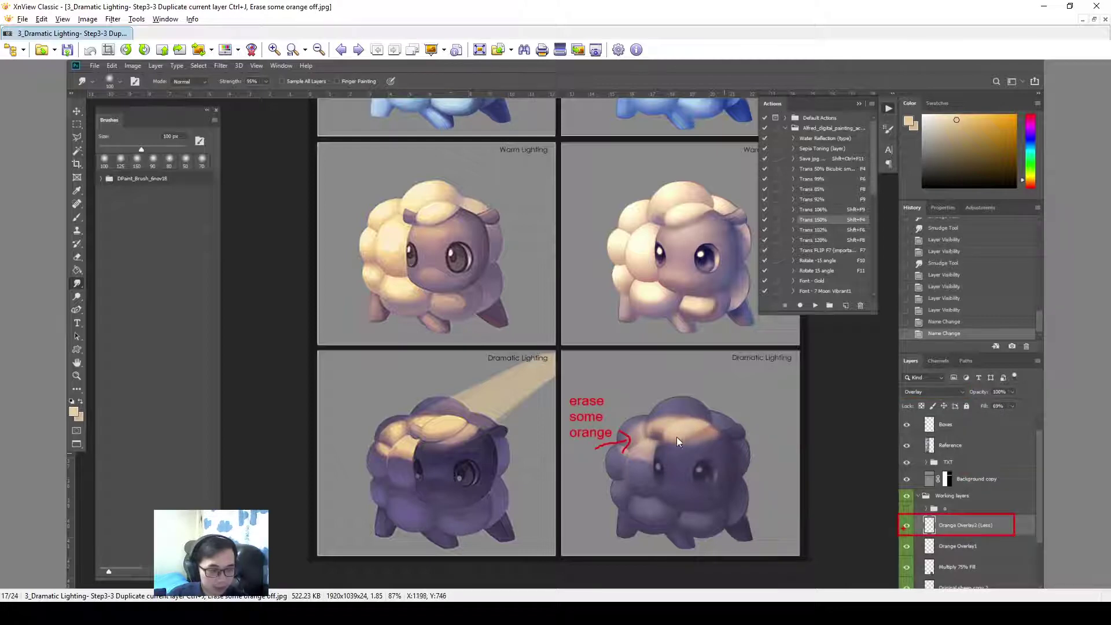
key("space")
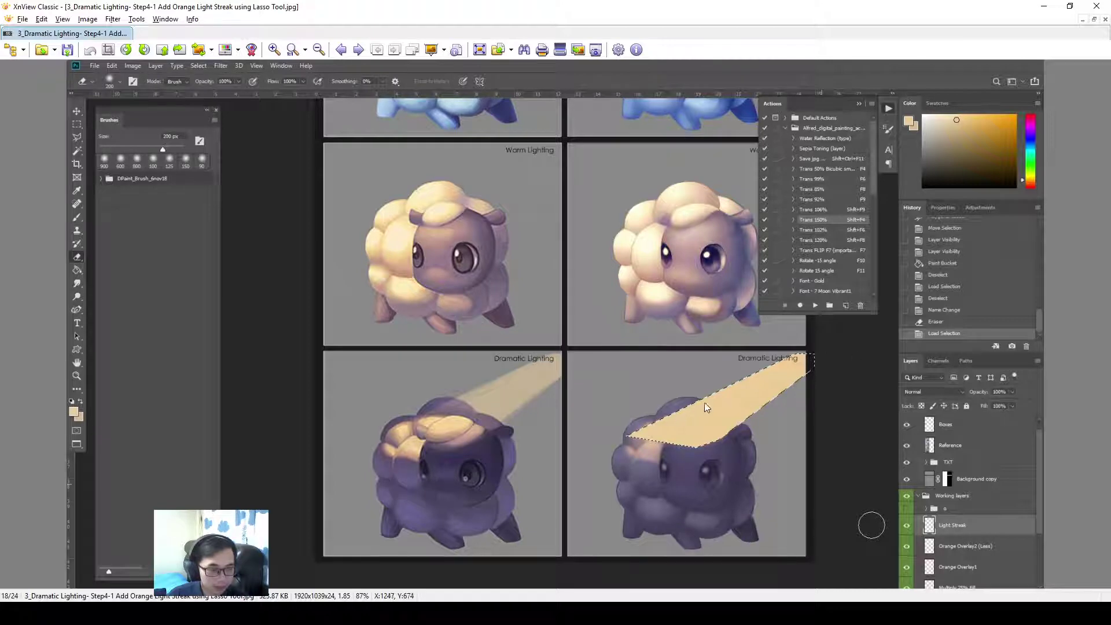
key("space")
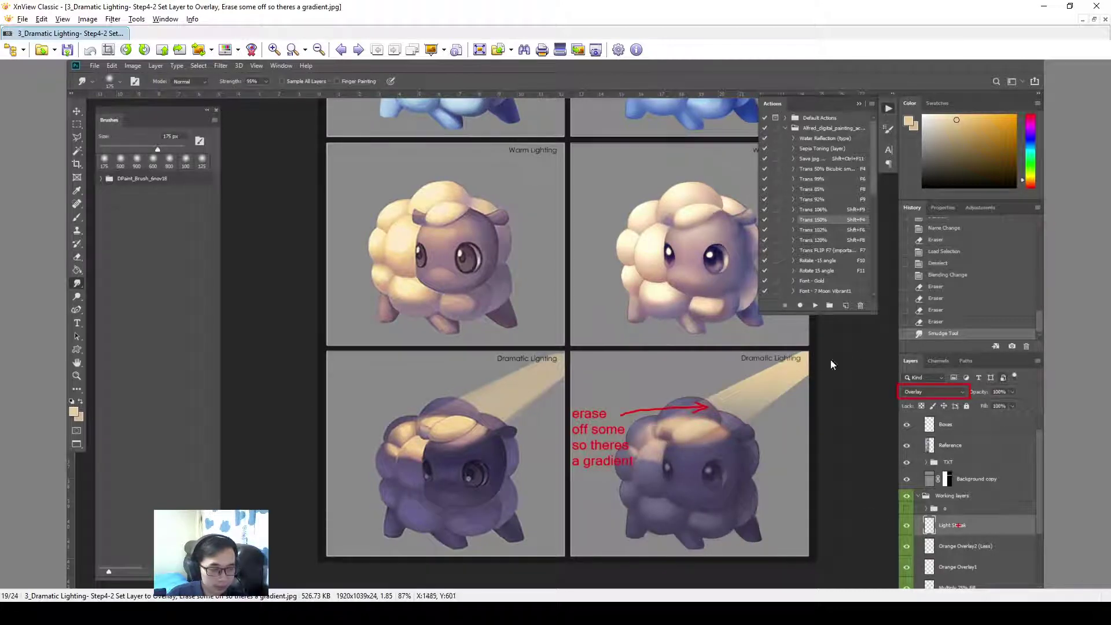
key("space")
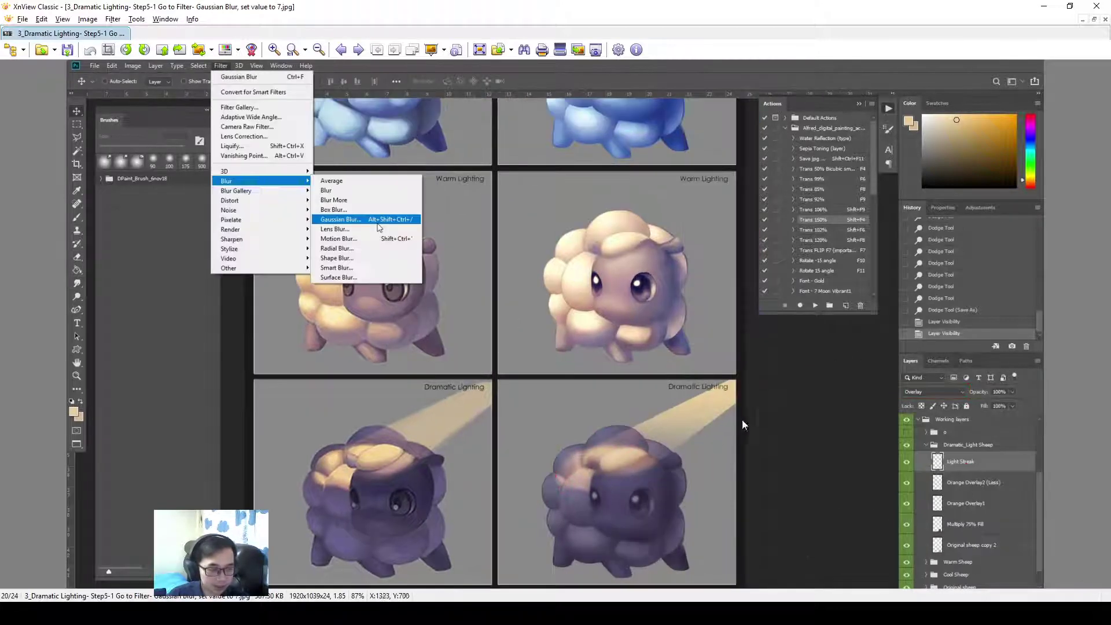
key("space")
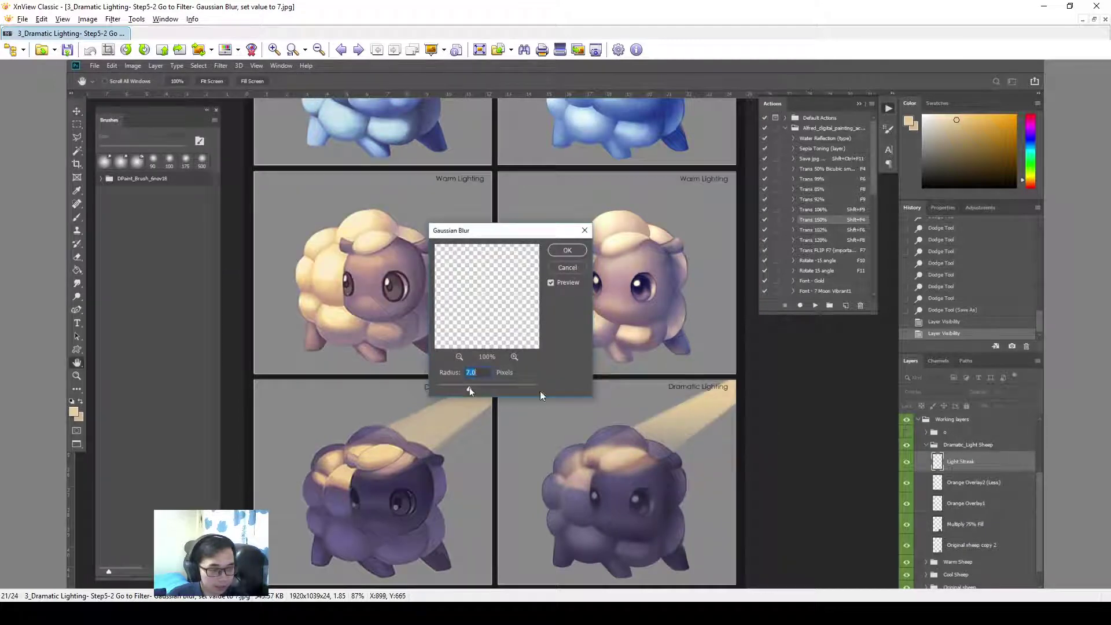
key("space")
key("BackSpace")
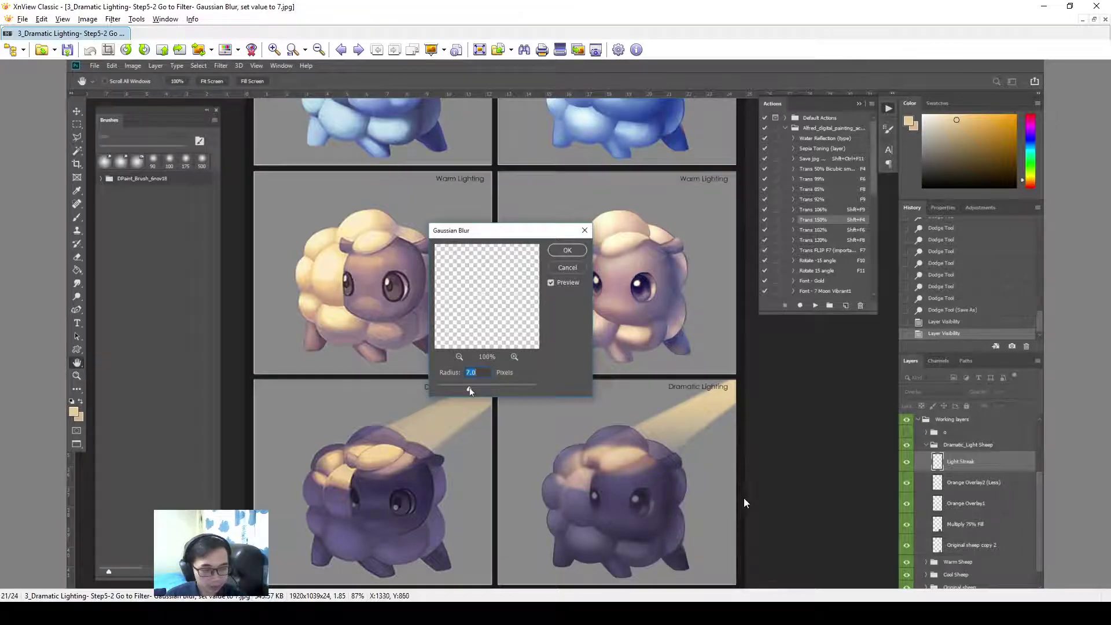
key("Escape")
- Switch back to Photoshop, duplicate the Original Sheep group and place the copy above the Warm Sheep group
left_click(773, 460)
left_click_drag(810, 426, 760, 443)
left_click_drag(1040, 454, 1078, 589)
left_click_drag(1058, 435, 1067, 414)
- Move the copied sheep into the empty Dramatic Lighting cell and merge its group into a single layer
left_click_drag(685, 395, 675, 469)
key("v")
left_click_drag(643, 185, 714, 544)
left_click_drag(651, 417, 653, 540)
left_click_drag(689, 478, 714, 449)
key("ctrl+e")
- Load the outline of the Original Sheep copy 5 layer as a selection
left_click(972, 426, "ctrl")
left_click(972, 426, "ctrl")
key("ctrl+d")
left_click(975, 430, "ctrl")
left_click(976, 431, "ctrl")
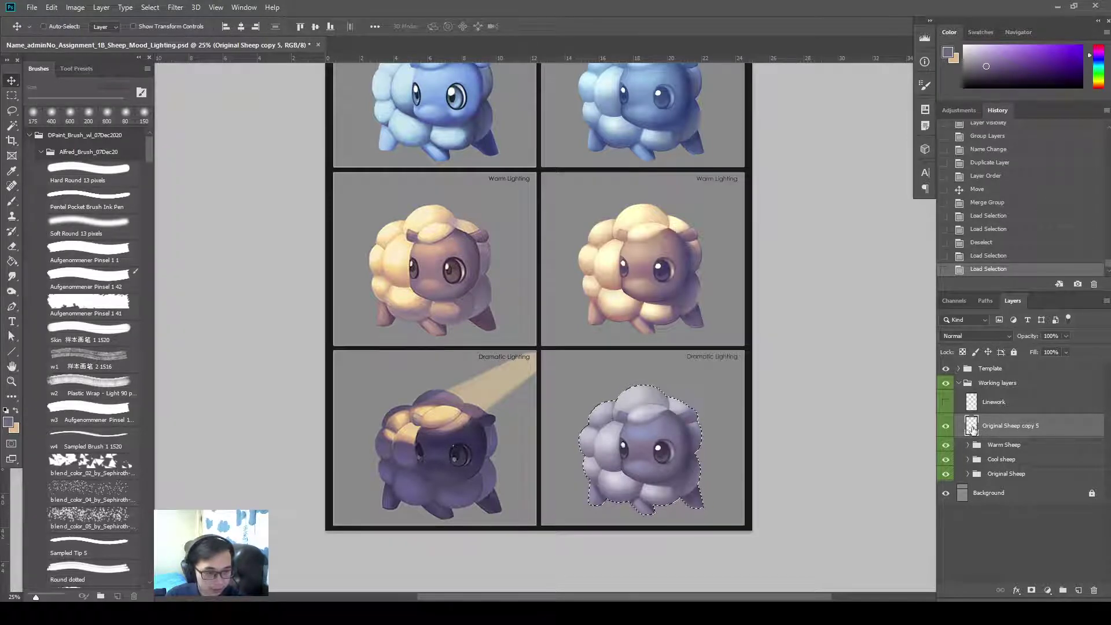
left_click(972, 429, "ctrl")
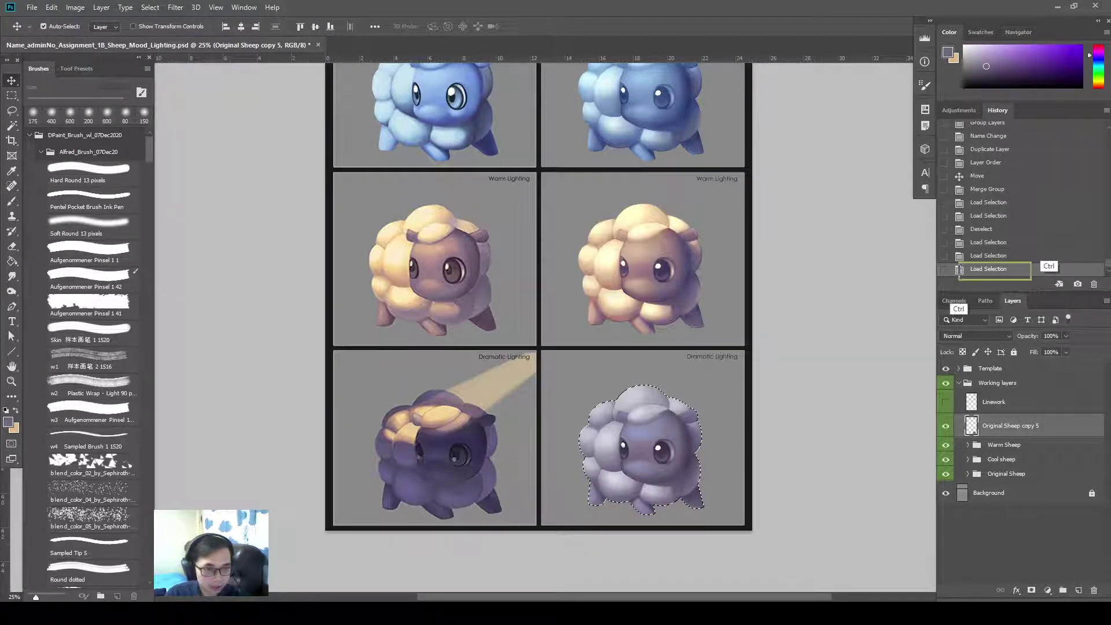
mouse_move(958, 280)
left_mouse_down()
mouse_move(939, 279)
mouse_move(880, 380)
mouse_move(895, 407)
mouse_move(888, 416)
left_mouse_up()
left_click_drag(978, 414, 963, 436)
mouse_move(860, 473)
left_mouse_down()
mouse_move(952, 446)
mouse_move(941, 459)
left_mouse_up()
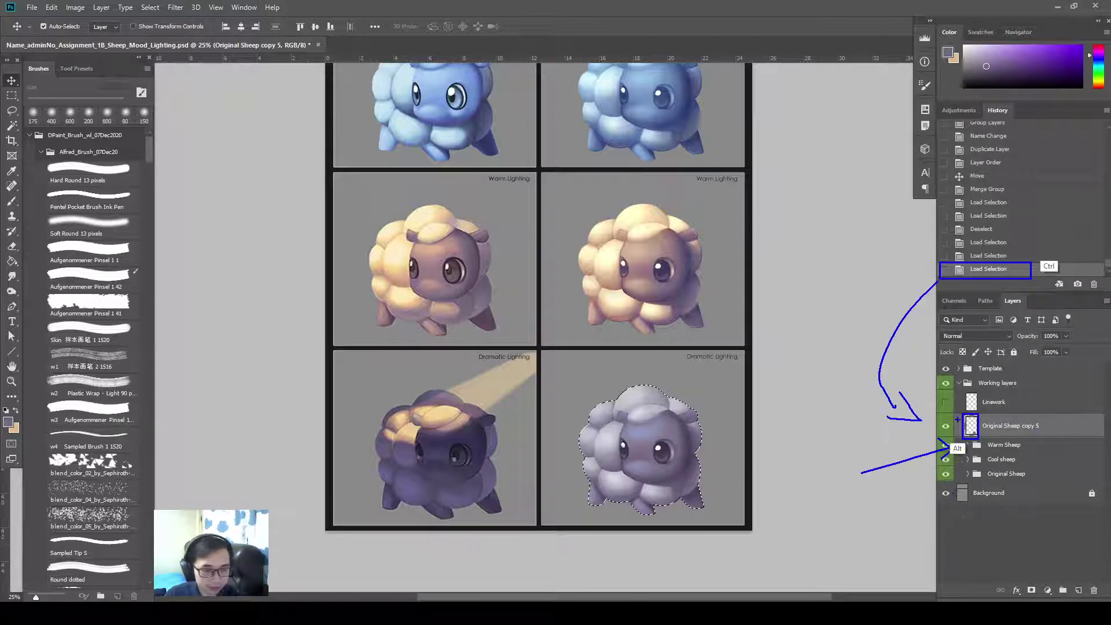
key("Escape")
left_click(973, 428, "ctrl")
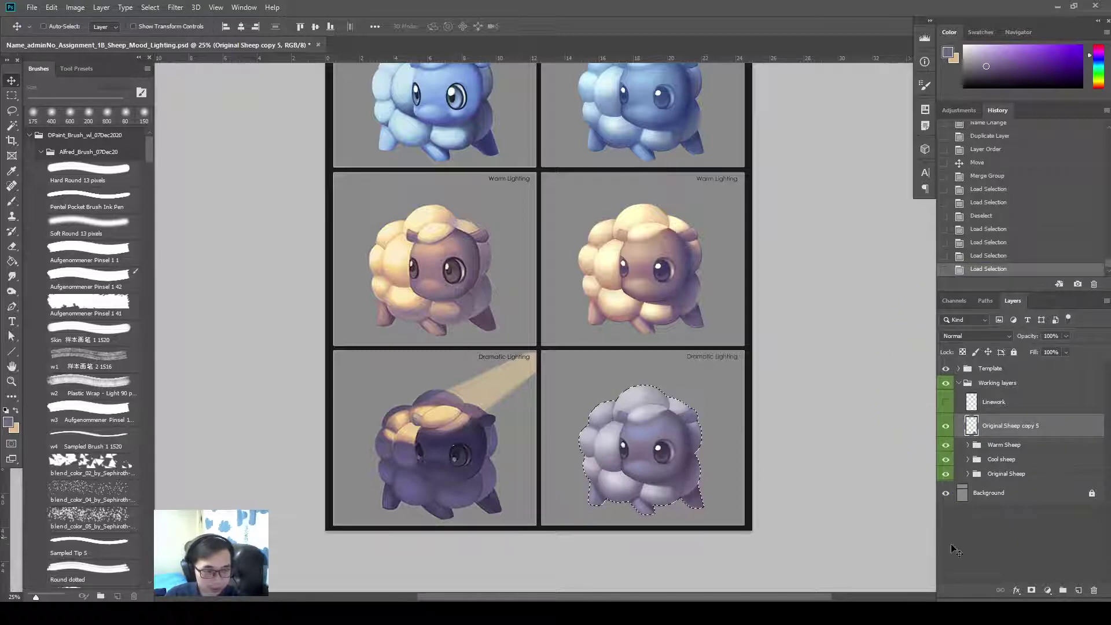
- On a new layer, fill the selected sheep silhouette with purple sampled from the reference dramatic sheep, and deselect
left_click(1078, 590)
key("b")
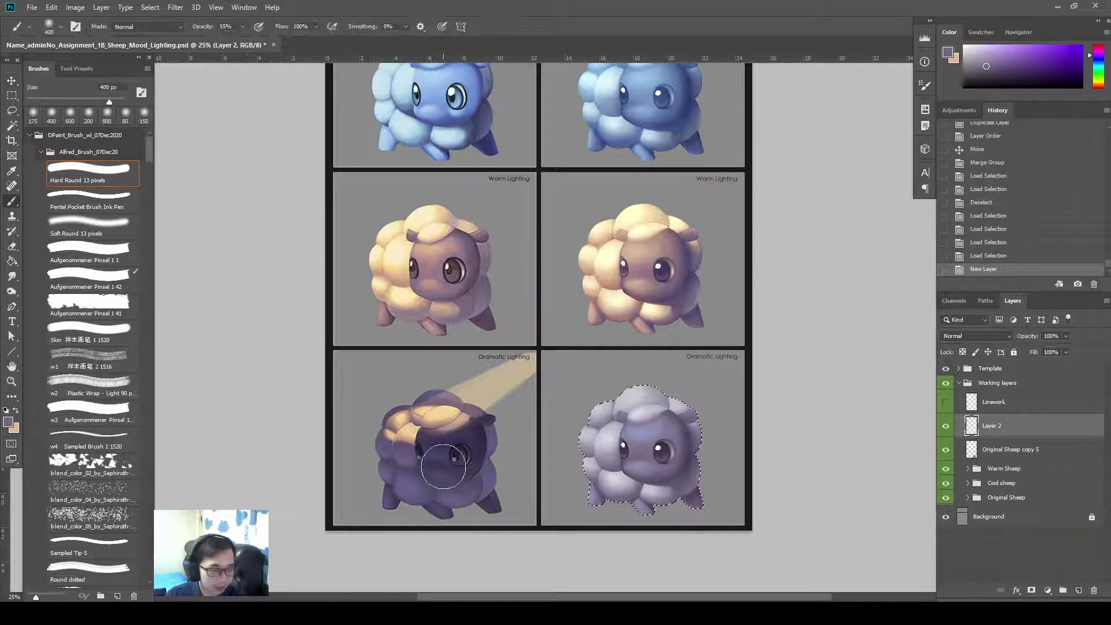
left_click(485, 499, "alt")
key("g")
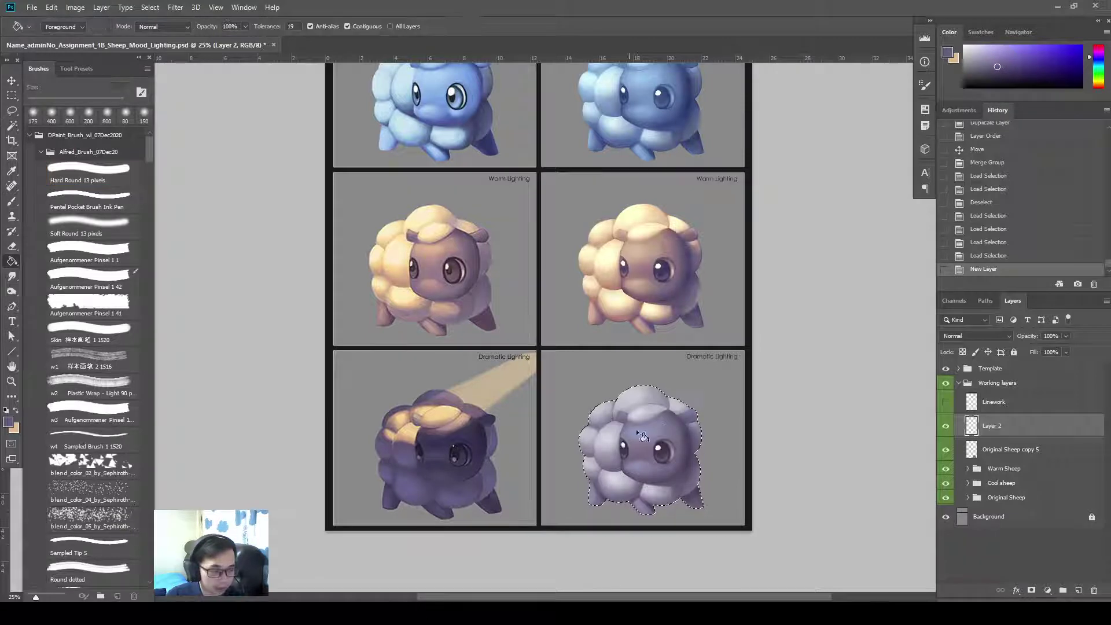
left_click(640, 433)
left_click_drag(664, 441, 699, 456)
key("ctrl+d")
left_click_drag(761, 380, 723, 493)
left_click_drag(739, 398, 727, 246)
key("b")
left_click_drag(768, 417, 743, 456)
mouse_move(607, 405)
left_mouse_down()
mouse_move(624, 447)
mouse_move(640, 455)
mouse_move(616, 486)
left_mouse_up()
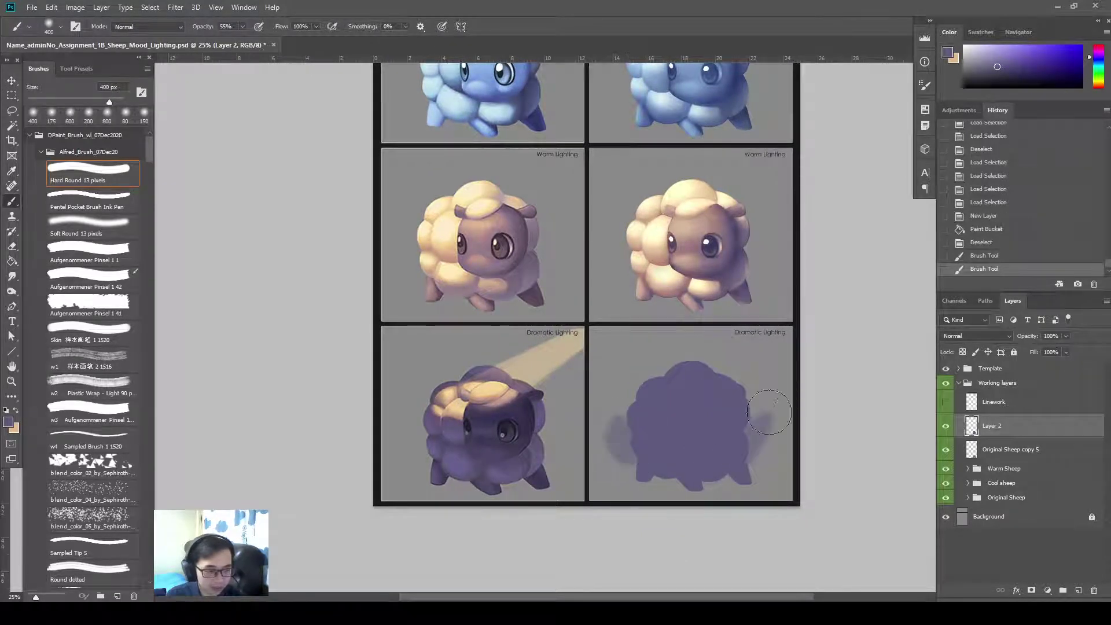
mouse_move(764, 404)
left_mouse_down()
mouse_move(720, 487)
mouse_move(729, 443)
left_mouse_up()
key("ctrl+z")
key("ctrl+z")
- Set the purple silhouette layer's blending mode to Multiply and its fill to 75%
left_click_drag(789, 421, 829, 394)
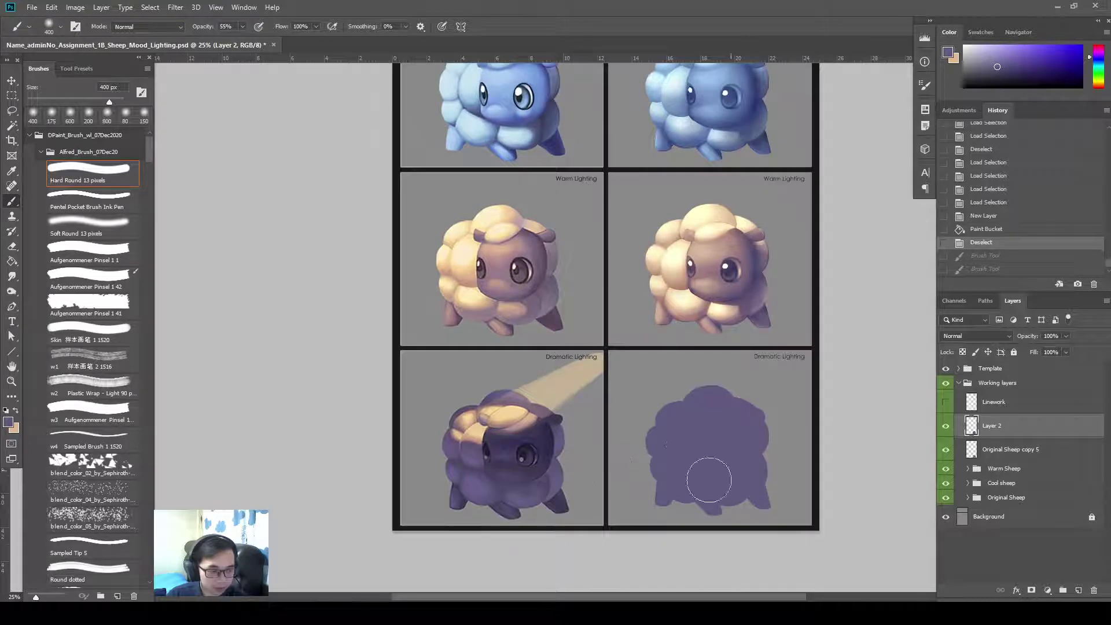
left_click_drag(754, 462, 737, 478)
mouse_move(820, 476)
left_mouse_down()
mouse_move(835, 519)
mouse_move(844, 509)
left_mouse_up()
left_click_drag(648, 486, 707, 416)
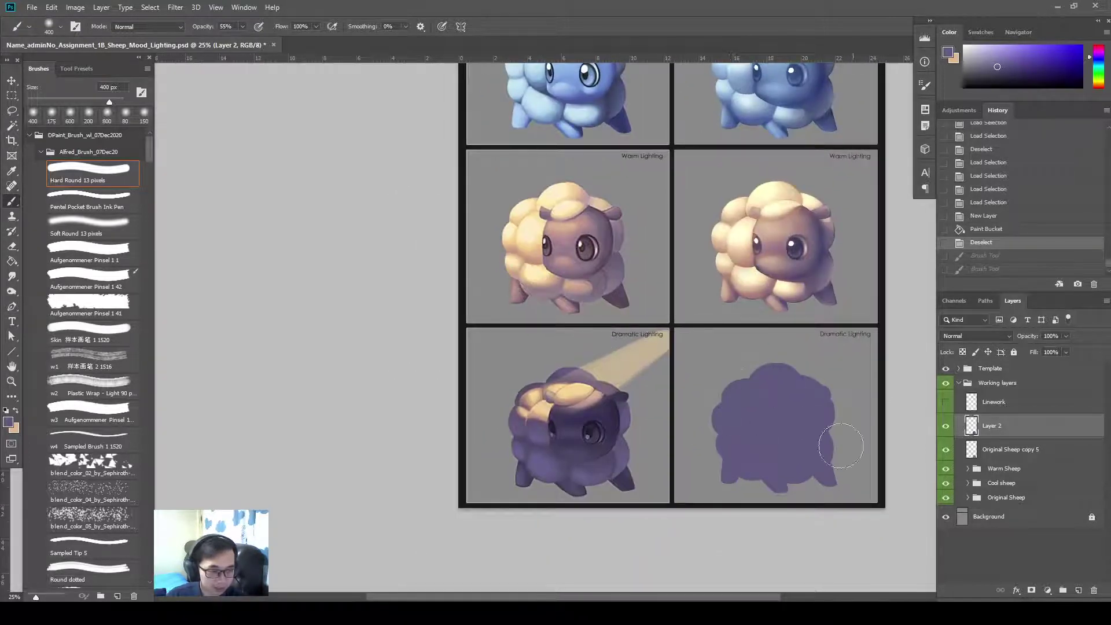
left_click_drag(796, 454, 754, 473)
left_click(1007, 335)
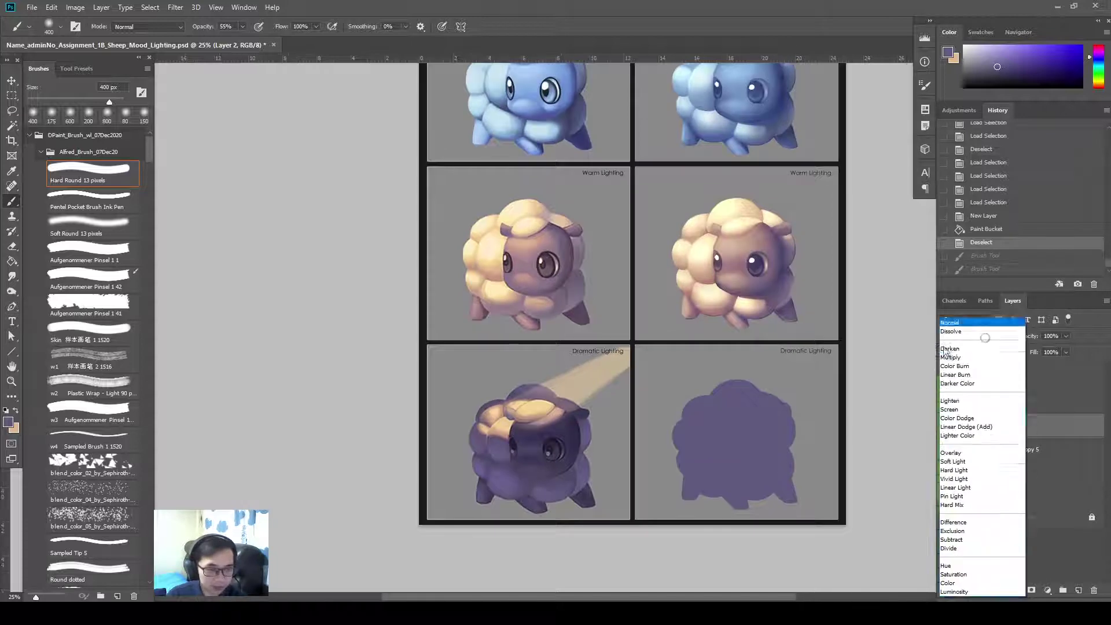
left_click(958, 355)
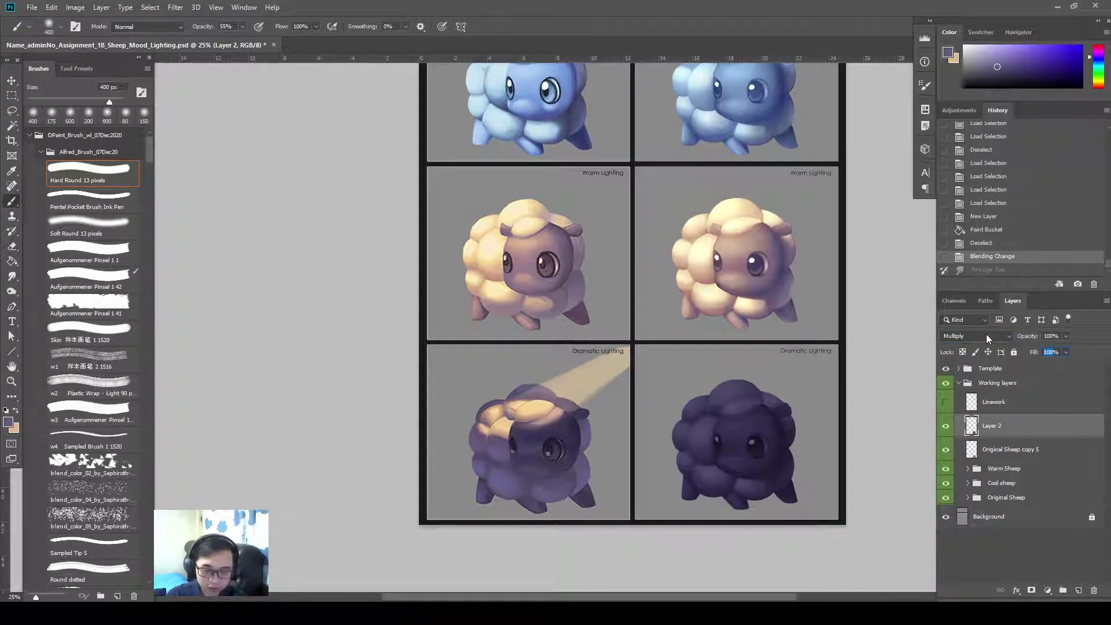
type("75")
key("Return")
mouse_move(732, 432)
left_mouse_down()
mouse_move(728, 447)
mouse_move(752, 432)
left_mouse_up()
- Lighten the Original Sheep copy 5 layer with Levels, setting the midtone input to 1.31
left_click(1010, 449)
left_click(945, 449)
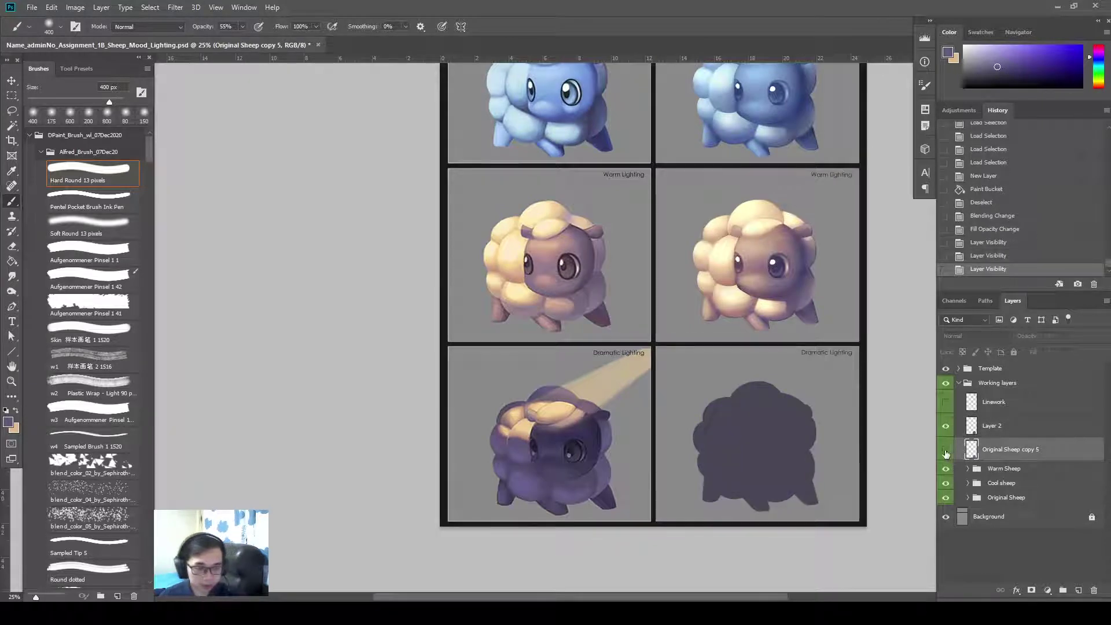
left_click(945, 451)
key("ctrl+l")
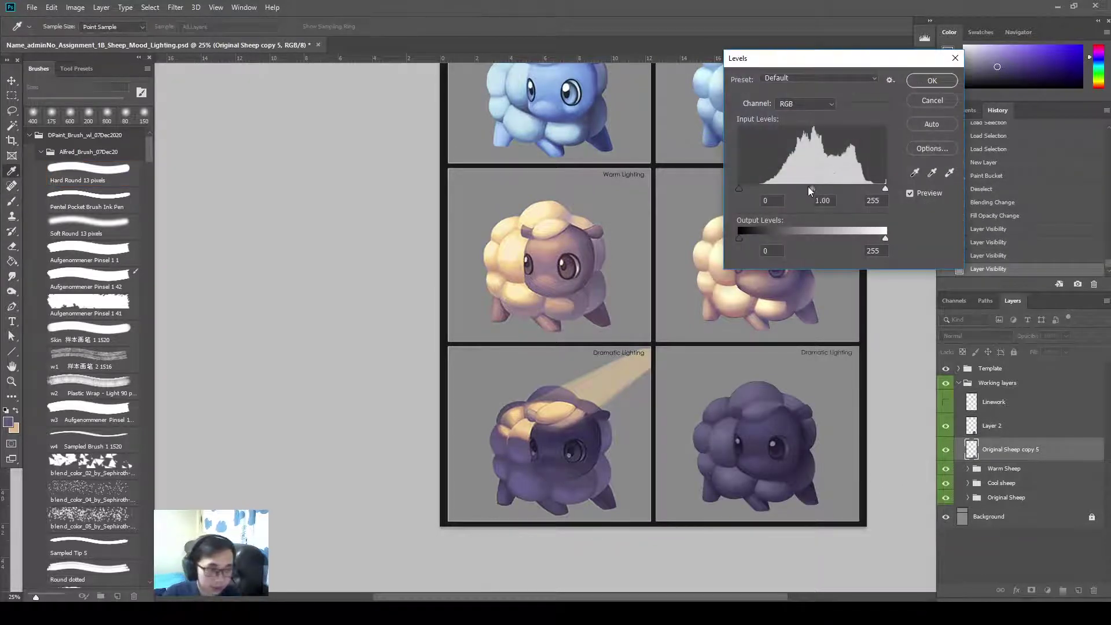
left_click_drag(810, 186, 799, 190)
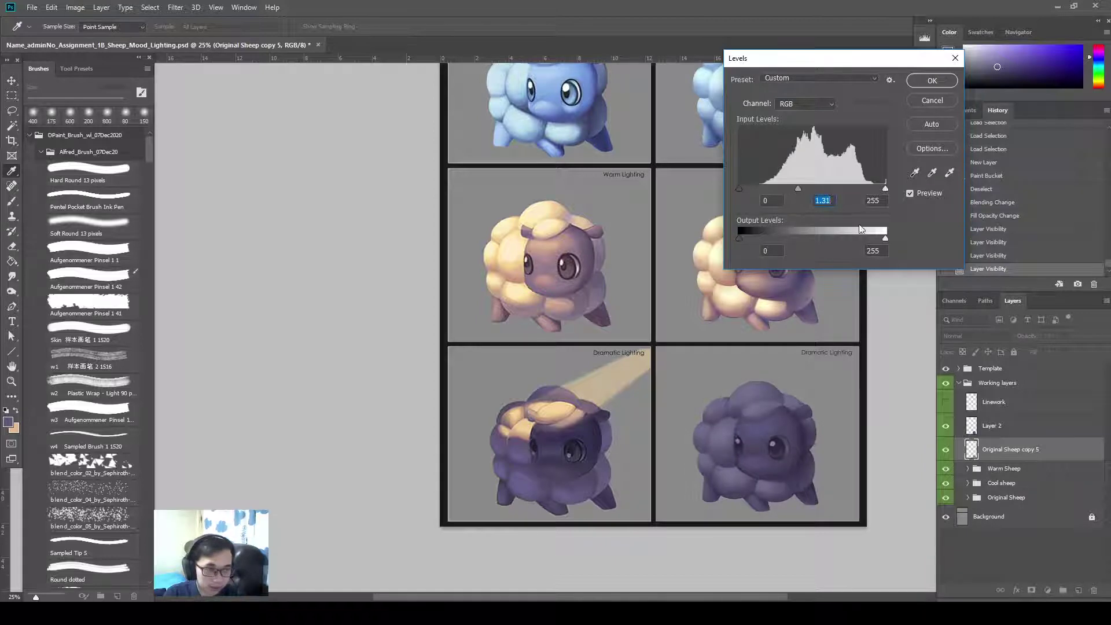
left_click(935, 87)
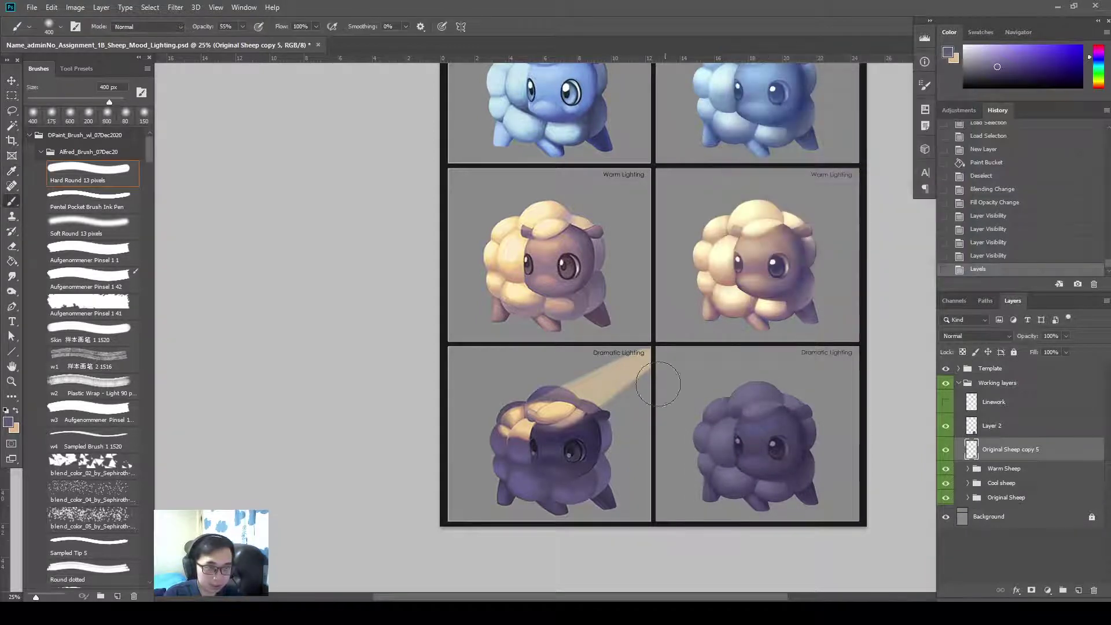
- Group the purple Multiply layer with Original Sheep copy 5 and name the group Dramatic Sheep
left_click_drag(753, 406, 685, 375)
left_click_drag(702, 438, 738, 434)
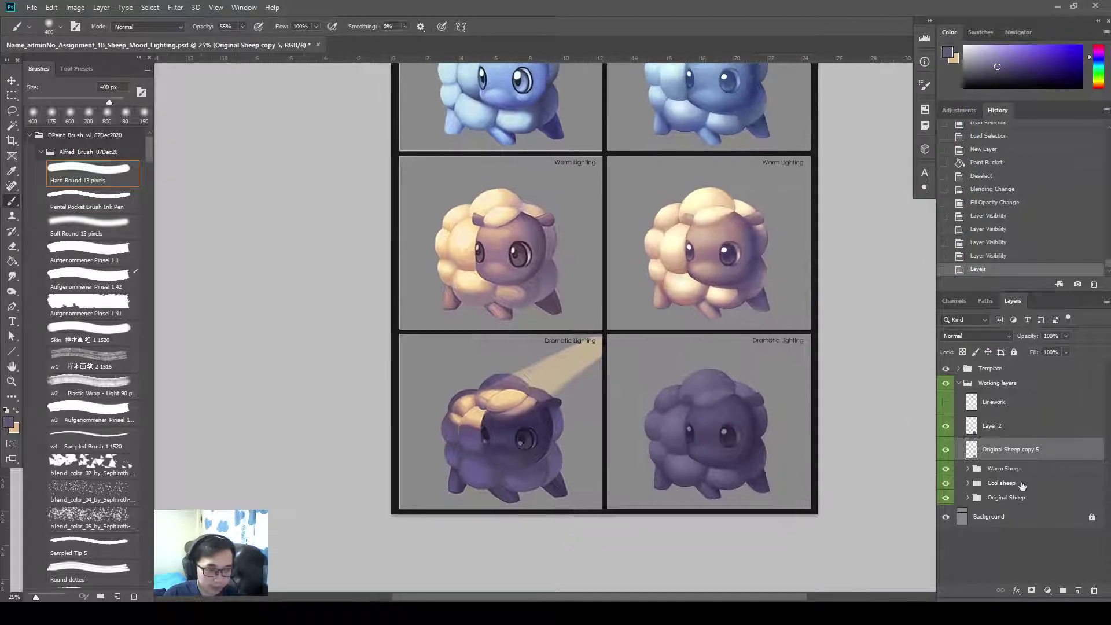
left_click(1042, 426, "ctrl")
key("ctrl+g")
double_click(984, 422)
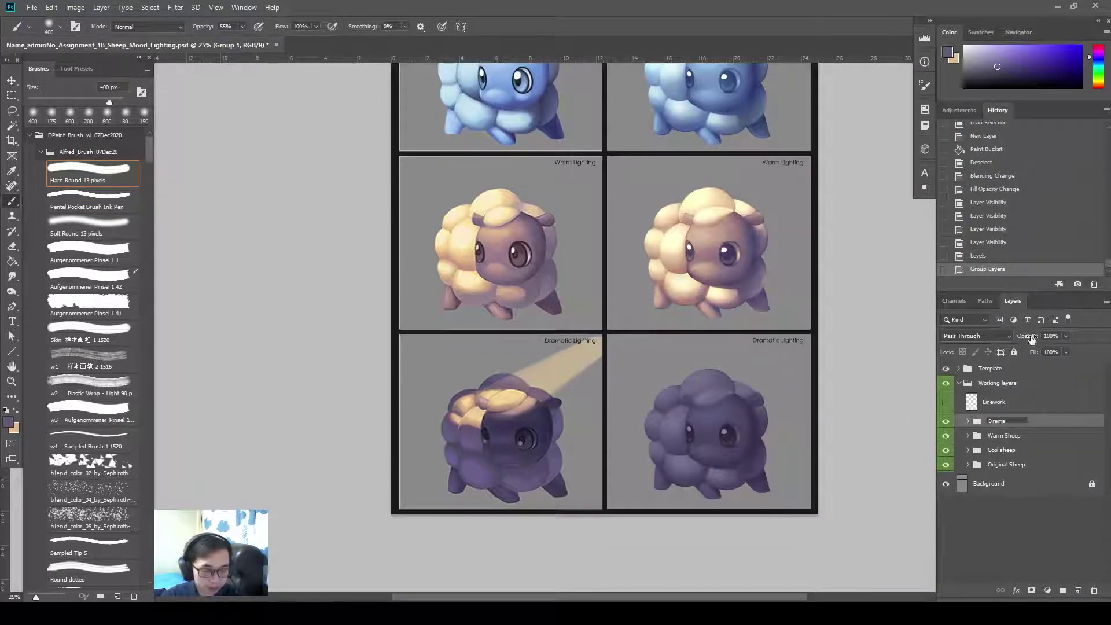
type("Dramatic Sheep")
key("Return")
- Add a new layer above Layer 2 in the Dramatic Sheep group and sample the light orange from the reference sheep's lit wool
left_click(966, 423)
left_click(991, 445)
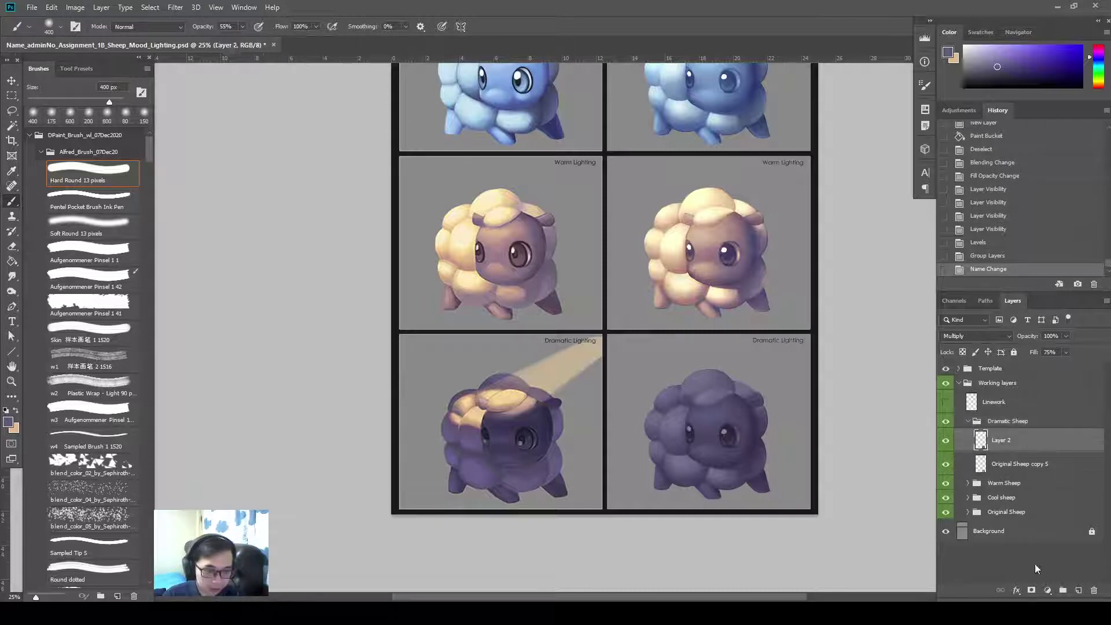
left_click(1079, 590)
left_click(517, 395, "alt")
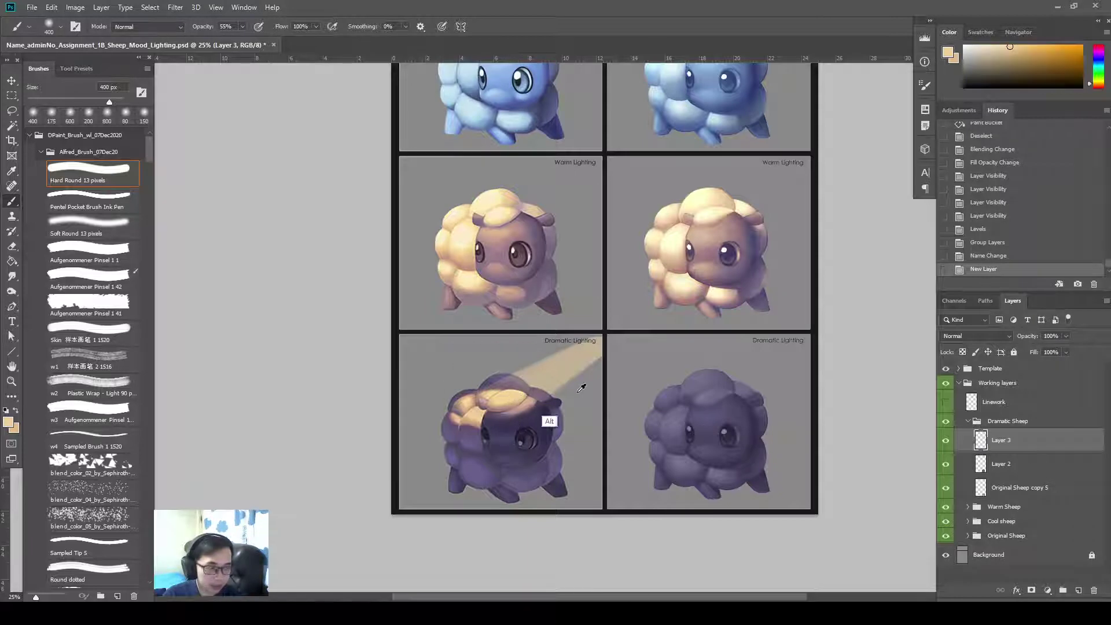
- Paint an orange light patch across the sheep's upper wool with a brush reduced to 150 px, and set its layer to Overlay
left_click(687, 397)
left_click(687, 397)
left_click(687, 397)
left_click(687, 397)
left_click(686, 397)
key("bracketleft")
key("bracketleft")
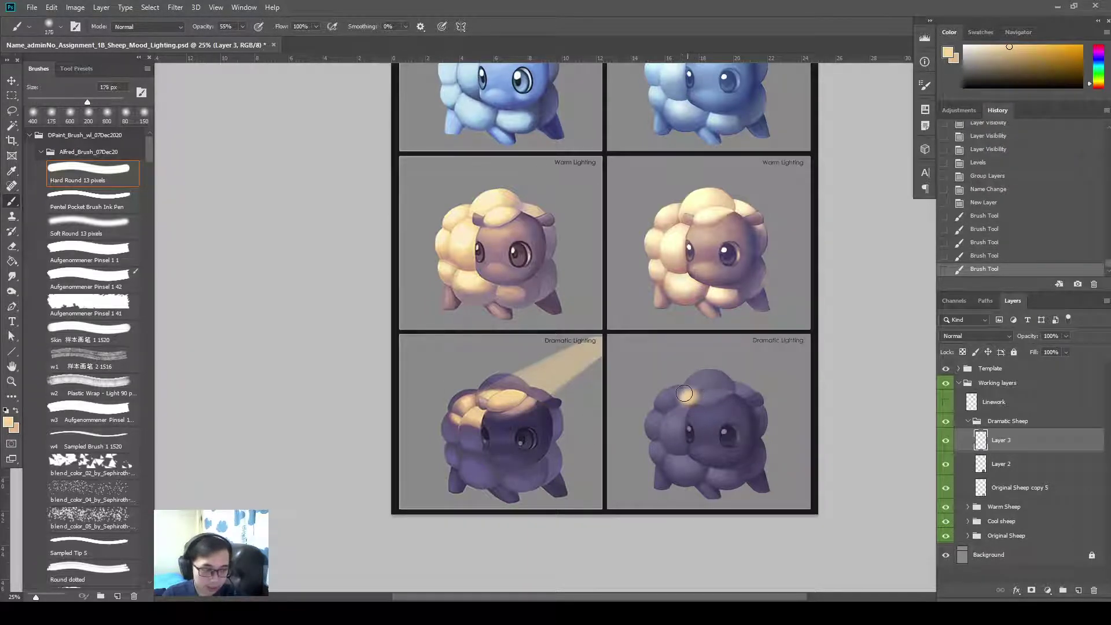
left_click_drag(682, 394, 730, 395)
left_click_drag(713, 393, 731, 397)
mouse_move(724, 394)
left_mouse_down()
mouse_move(734, 396)
mouse_move(725, 408)
mouse_move(730, 398)
mouse_move(703, 400)
left_mouse_up()
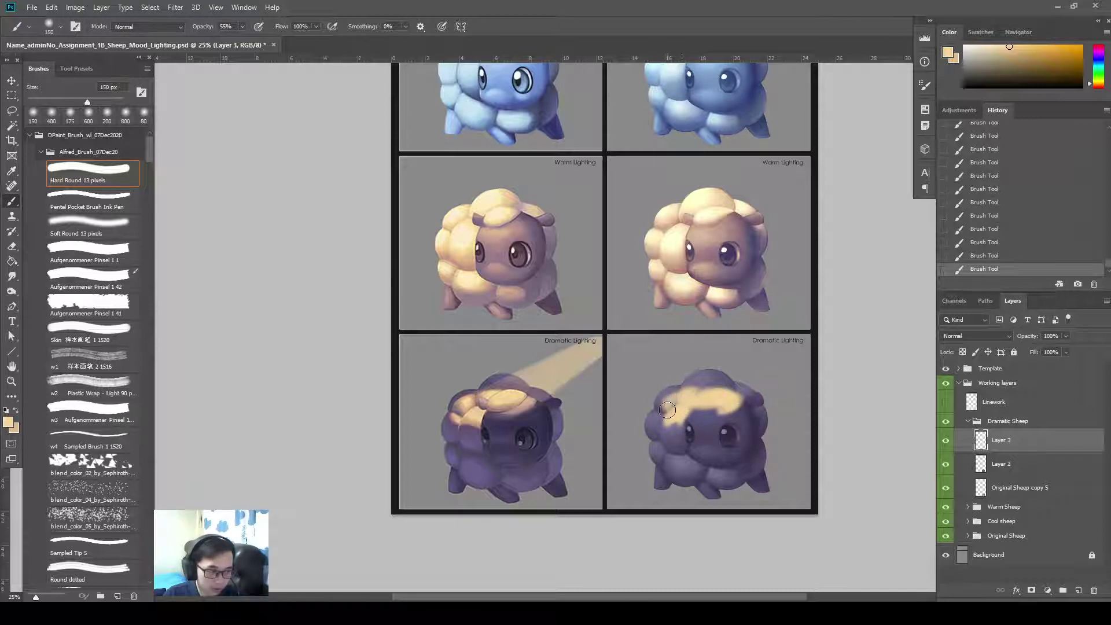
left_click_drag(671, 407, 702, 399)
left_click(976, 336)
left_click(964, 433)
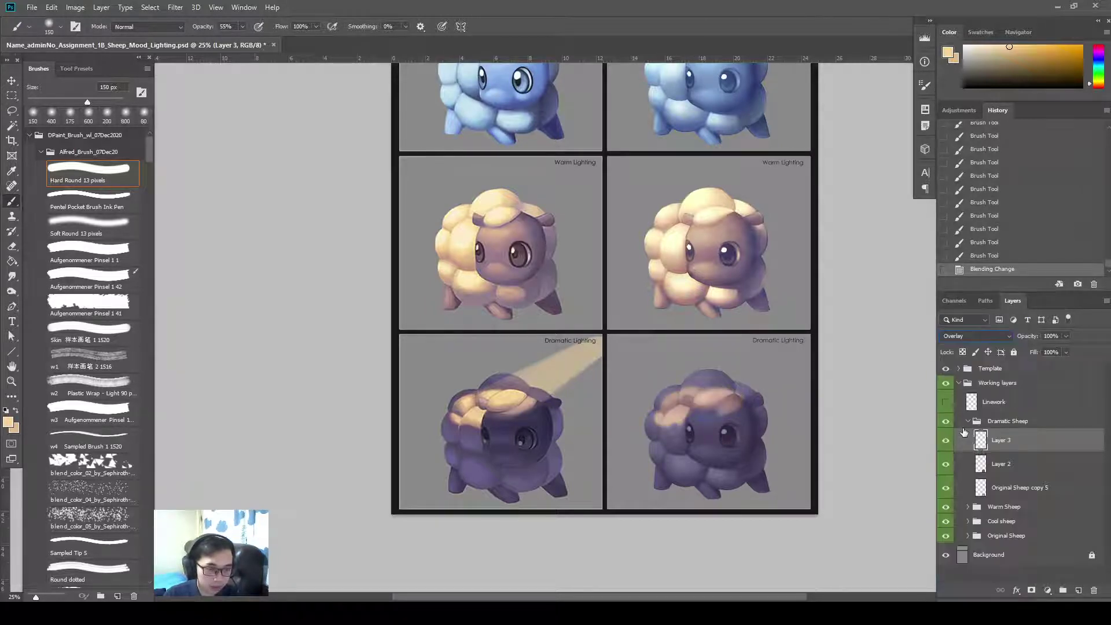
- Smudge the upper edge of the orange light patch so it follows the wool curls on top of the right Dramatic Lighting sheep
key("ctrl+plus")
left_click_drag(573, 421, 534, 392)
key("ctrl+plus")
left_click_drag(501, 463, 506, 415)
key("r")
key("r")
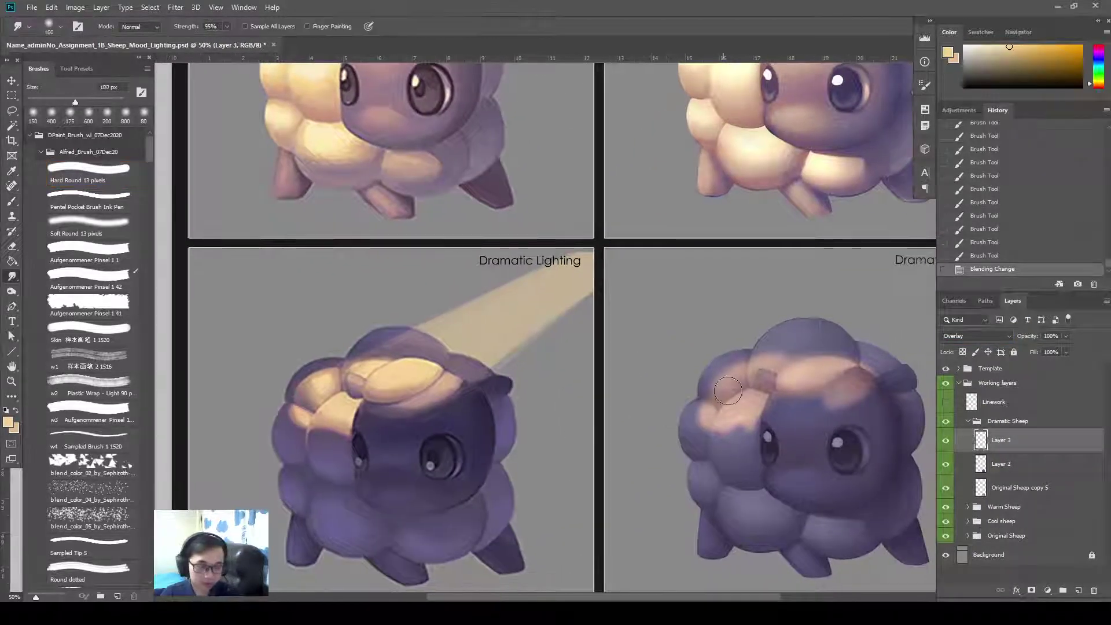
mouse_move(742, 383)
left_mouse_down()
mouse_move(798, 359)
mouse_move(768, 366)
mouse_move(845, 363)
mouse_move(821, 341)
mouse_move(791, 344)
mouse_move(844, 348)
mouse_move(880, 373)
mouse_move(779, 340)
left_mouse_up()
key("bracketleft")
key("bracketleft")
key("bracketright")
key("bracketright")
key("bracketright")
key("bracketright")
key("bracketright")
key("bracketright")
key("bracketleft")
key("bracketleft")
- Smudge the light patch along the side curls and forehead edge, varying the Smudge brush between about 90 and 125 px
left_click_drag(700, 384, 708, 387)
key("bracketleft")
key("bracketleft")
key("bracketright")
key("bracketright")
mouse_move(695, 427)
left_mouse_down()
mouse_move(703, 445)
mouse_move(688, 428)
mouse_move(699, 418)
mouse_move(720, 443)
mouse_move(748, 437)
mouse_move(785, 418)
mouse_move(770, 414)
mouse_move(780, 404)
left_mouse_up()
key("bracketright")
key("bracketright")
key("bracketleft")
key("bracketleft")
key("bracketleft")
key("bracketright")
key("bracketleft")
key("bracketleft")
key("bracketleft")
key("bracketleft")
key("bracketleft")
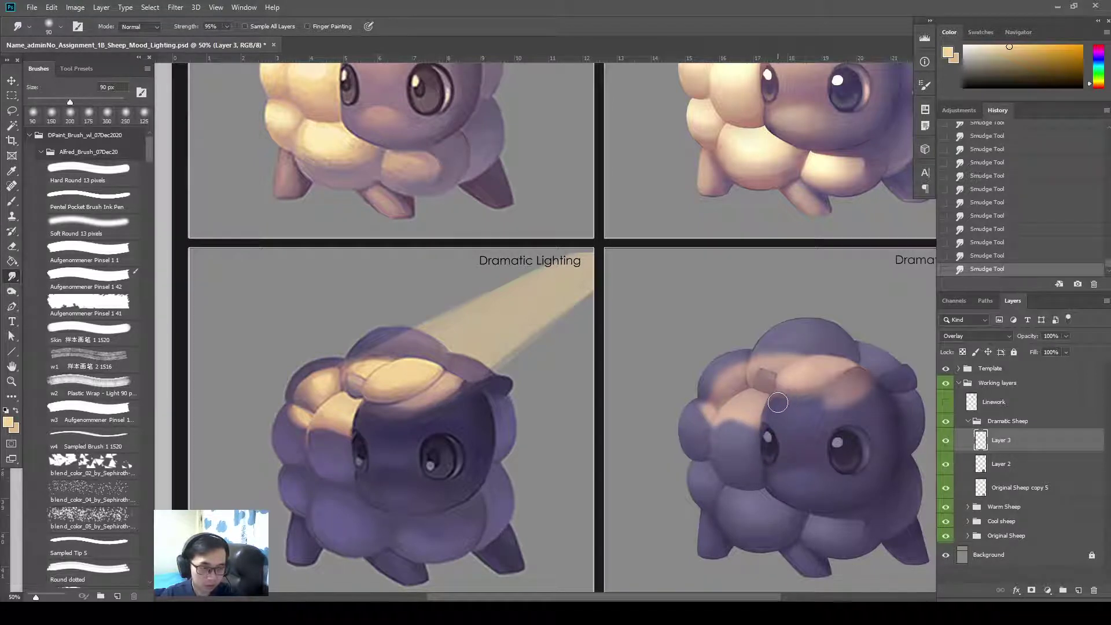
key("bracketright")
key("bracketright")
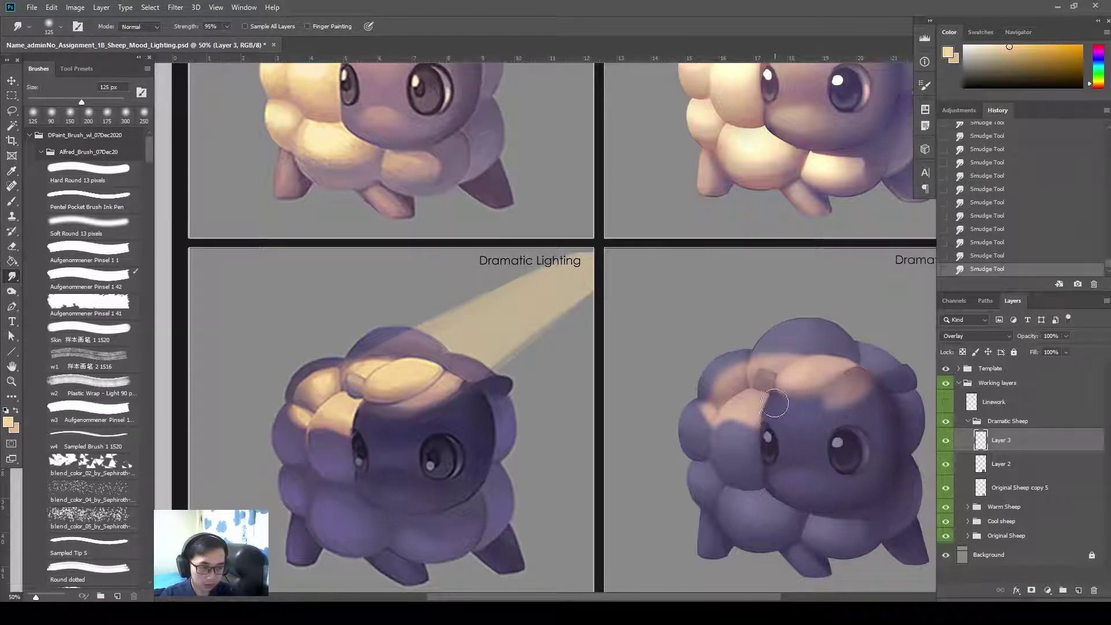
mouse_move(813, 437)
left_mouse_down()
mouse_move(779, 461)
mouse_move(786, 451)
left_mouse_up()
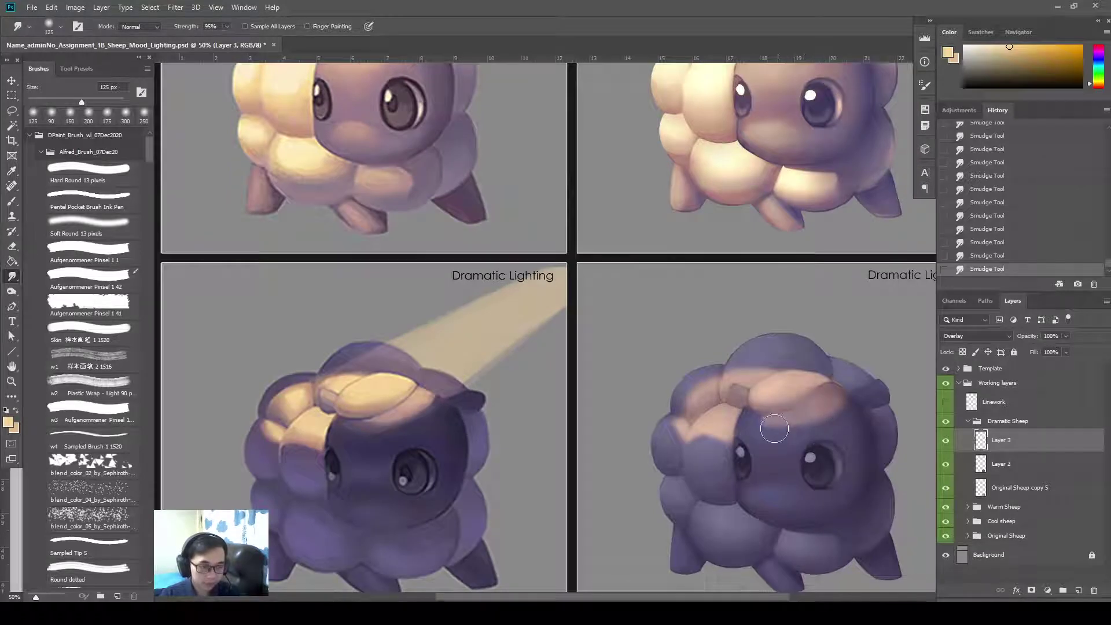
mouse_move(773, 428)
left_mouse_down()
mouse_move(781, 436)
mouse_move(754, 425)
mouse_move(792, 437)
left_mouse_up()
- Add a layer mask to Layer 3 and paint black on it to soften the light patch's edges, using a brush up to 175 px
left_click(1031, 590)
key("b")
mouse_move(825, 411)
left_mouse_down()
mouse_move(843, 417)
mouse_move(865, 397)
mouse_move(781, 414)
mouse_move(785, 431)
mouse_move(853, 425)
left_mouse_up()
key("[")
mouse_move(755, 402)
left_mouse_down()
mouse_move(812, 381)
mouse_move(726, 398)
mouse_move(730, 387)
mouse_move(739, 402)
mouse_move(724, 392)
mouse_move(739, 402)
mouse_move(728, 389)
mouse_move(748, 375)
mouse_move(746, 400)
mouse_move(717, 379)
mouse_move(676, 381)
mouse_move(691, 416)
mouse_move(685, 382)
left_mouse_up()
key("ctrl+z")
key("ctrl+z")
key("r")
key("b")
mouse_move(671, 382)
left_mouse_down()
mouse_move(668, 427)
mouse_move(677, 440)
mouse_move(667, 421)
mouse_move(680, 443)
mouse_move(710, 439)
mouse_move(695, 434)
mouse_move(687, 442)
mouse_move(716, 442)
mouse_move(733, 457)
mouse_move(715, 433)
mouse_move(686, 444)
mouse_move(721, 444)
left_mouse_up()
key("bracketright")
key("bracketright")
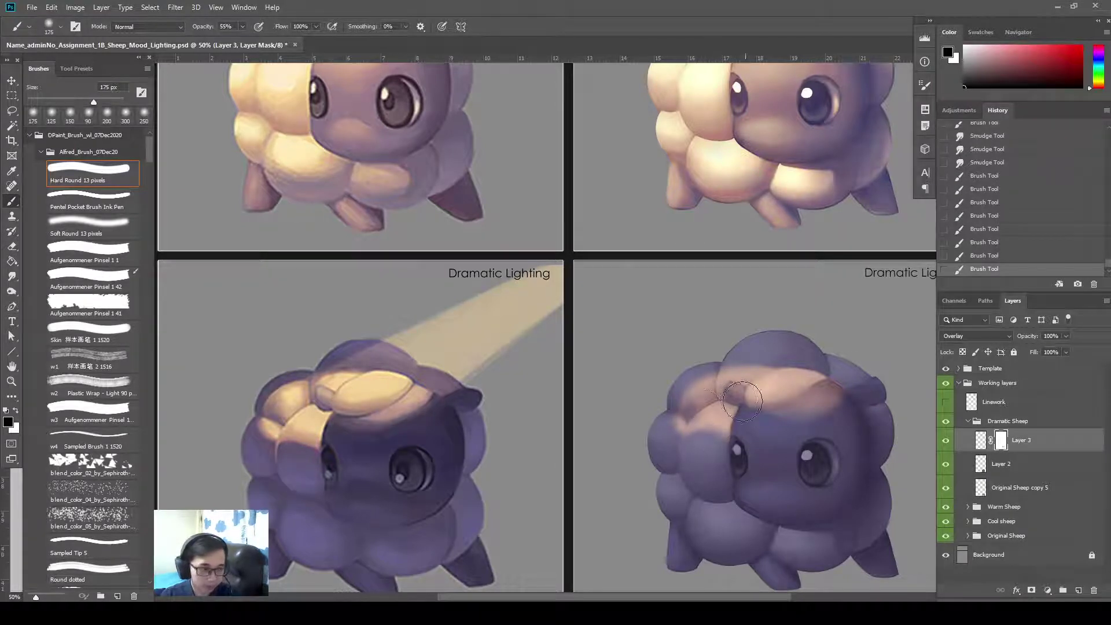
- Paint white on Layer 3's mask with an 80 px brush to restore light on the curls beside the forehead
key("x")
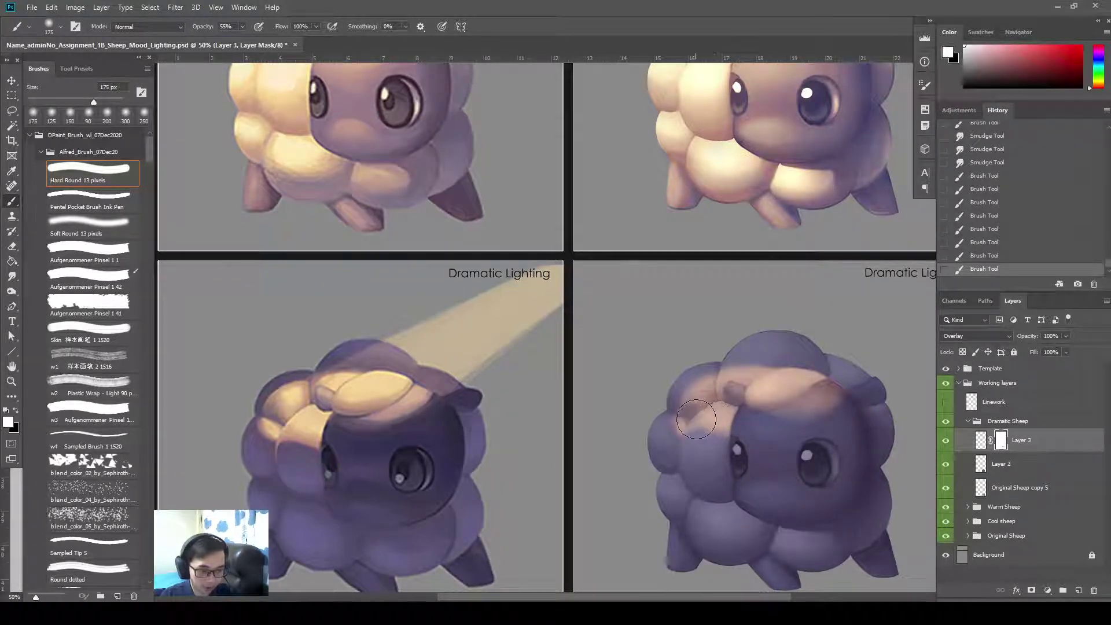
key("bracketleft")
key("bracketleft")
key("bracketleft")
key("bracketleft")
key("bracketleft")
left_click(699, 418)
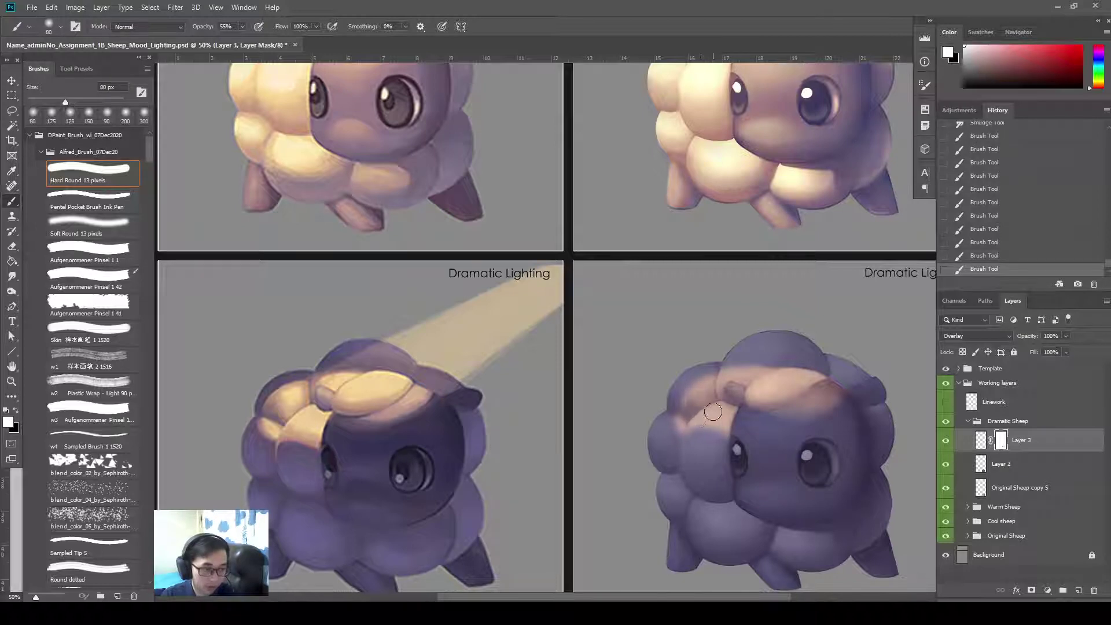
left_click_drag(715, 411, 724, 408)
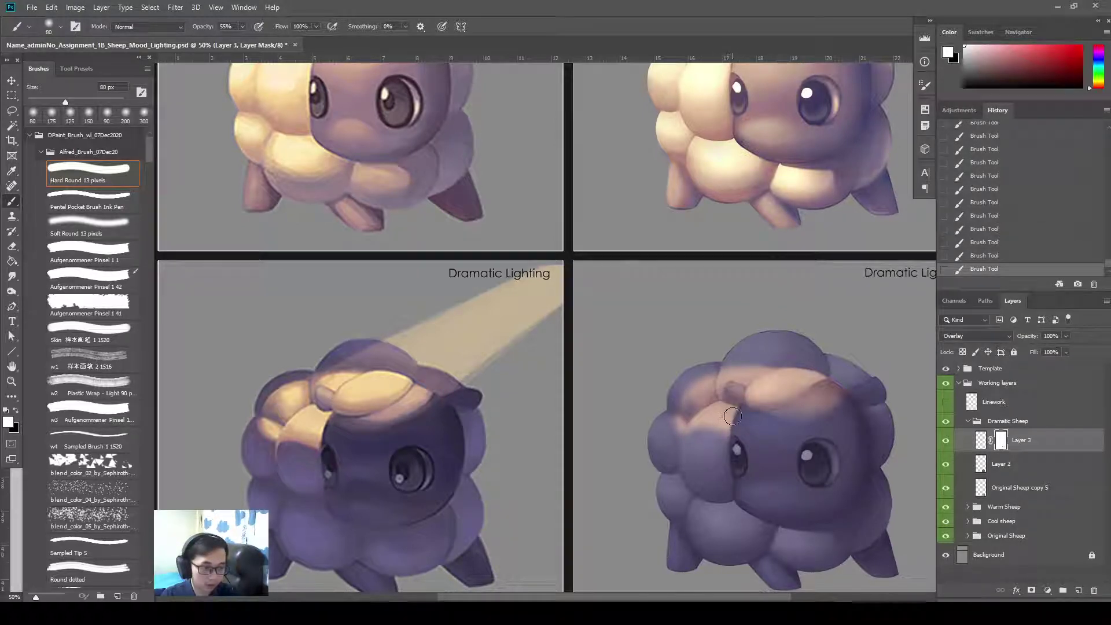
- Smudge Layer 3's painted light around the forehead edge and side curls with a 125 px Smudge brush
left_click(983, 441)
left_click(741, 399, "alt")
key("r")
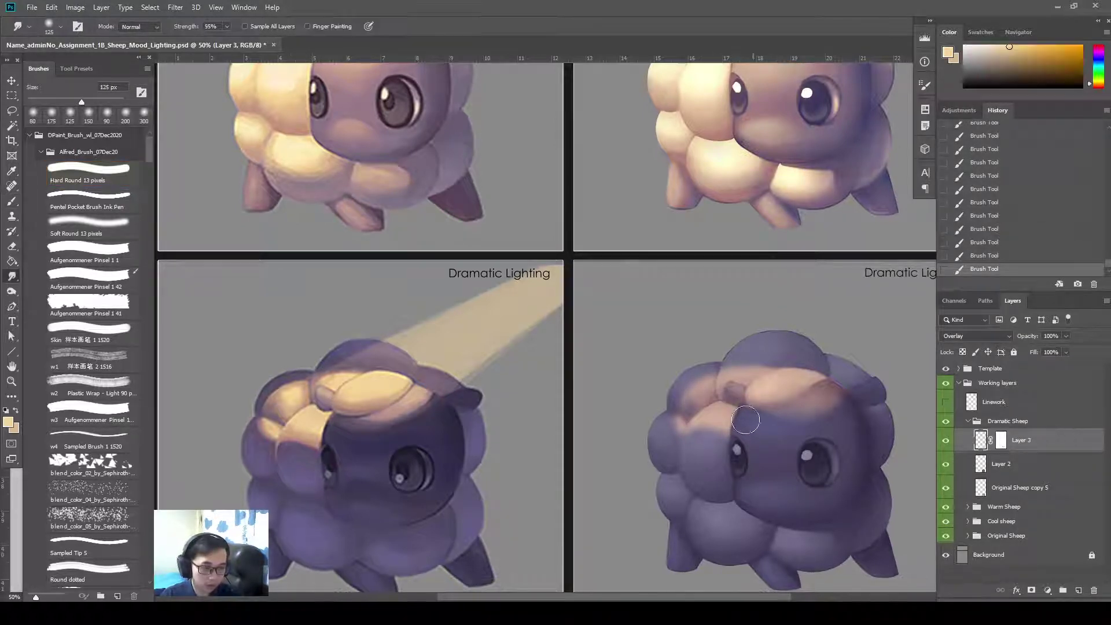
mouse_move(732, 431)
left_mouse_down()
mouse_move(727, 408)
mouse_move(759, 401)
mouse_move(772, 459)
left_mouse_up()
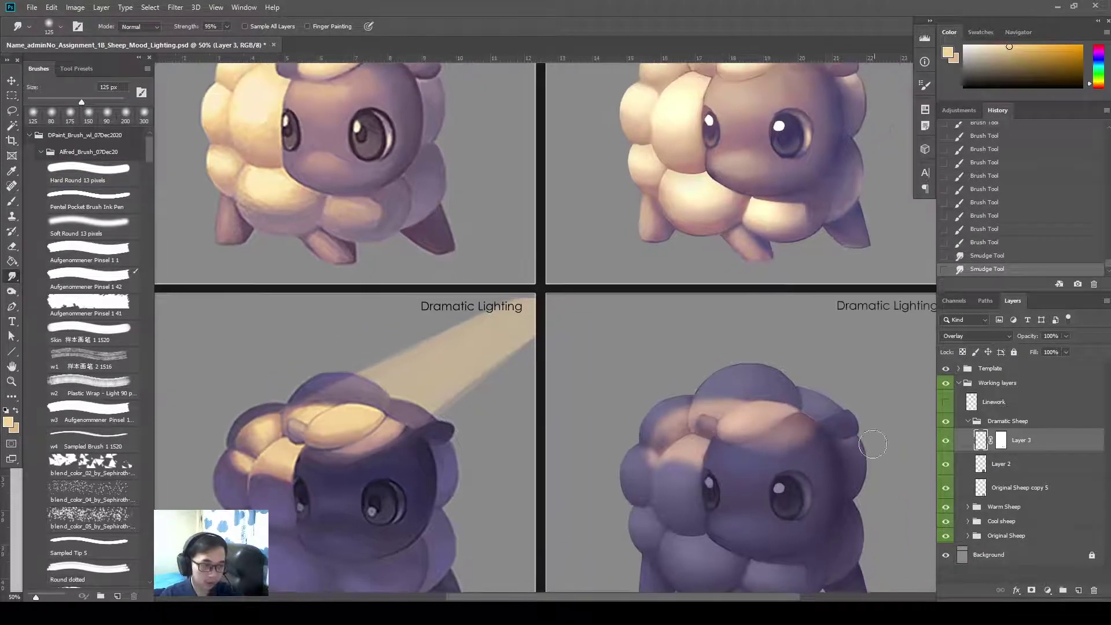
left_click(667, 434)
- Blend the light across the upper curls by smudging Layer 3's mask at up to 175 px and its painted light at 300 px
left_click(1002, 442)
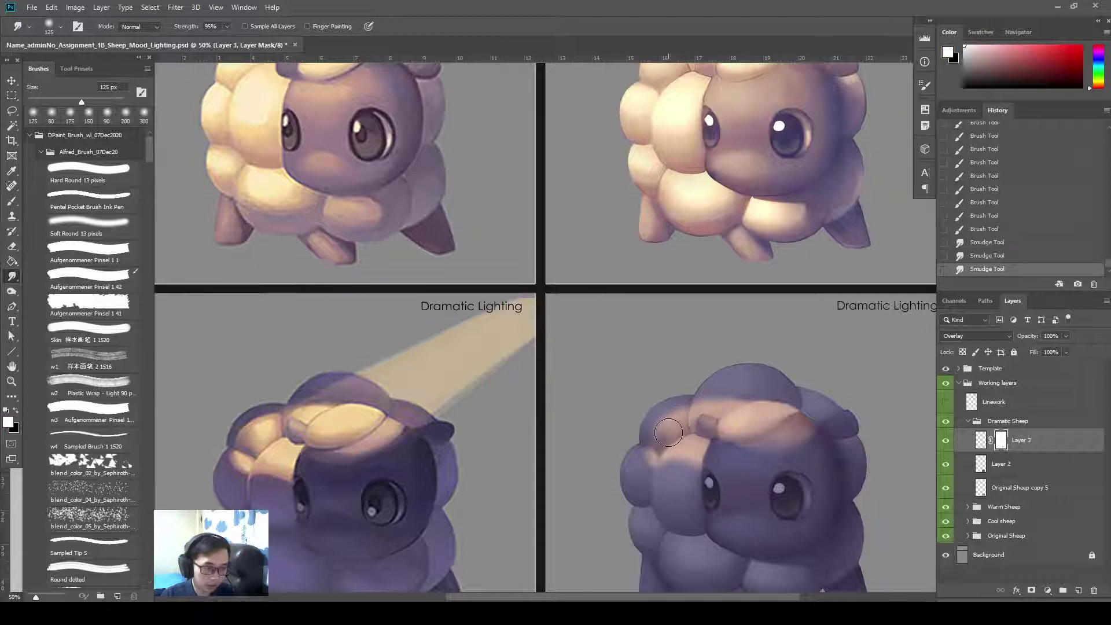
mouse_move(665, 433)
left_mouse_down()
mouse_move(659, 448)
mouse_move(668, 428)
left_mouse_up()
key("bracketright")
key("bracketright")
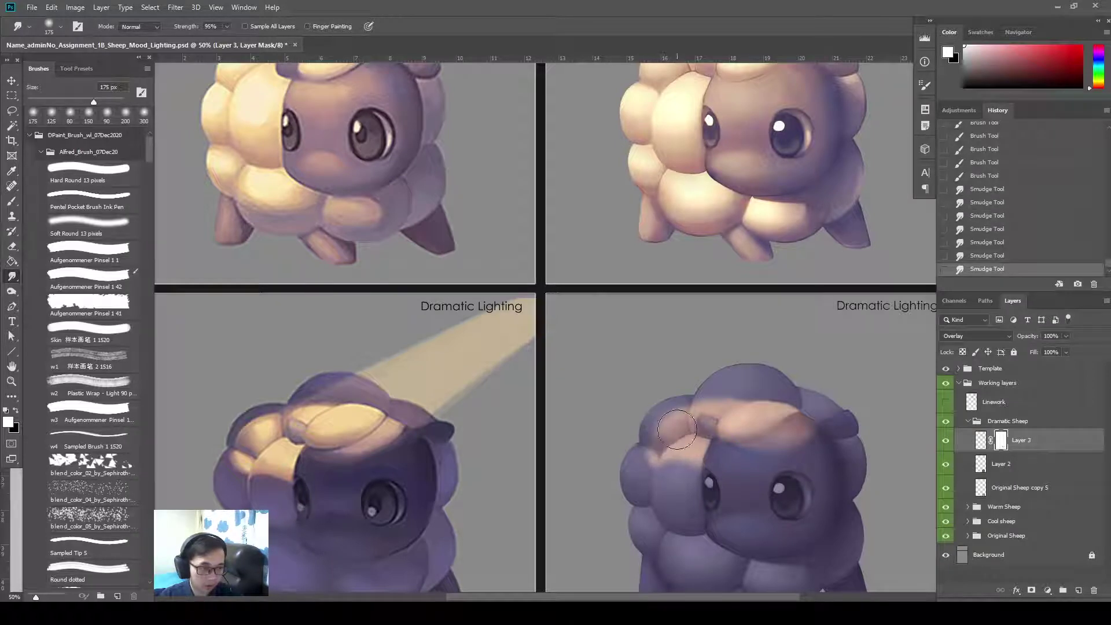
mouse_move(739, 392)
left_mouse_down()
mouse_move(732, 402)
mouse_move(750, 395)
mouse_move(734, 406)
mouse_move(693, 405)
left_mouse_up()
left_click(981, 440)
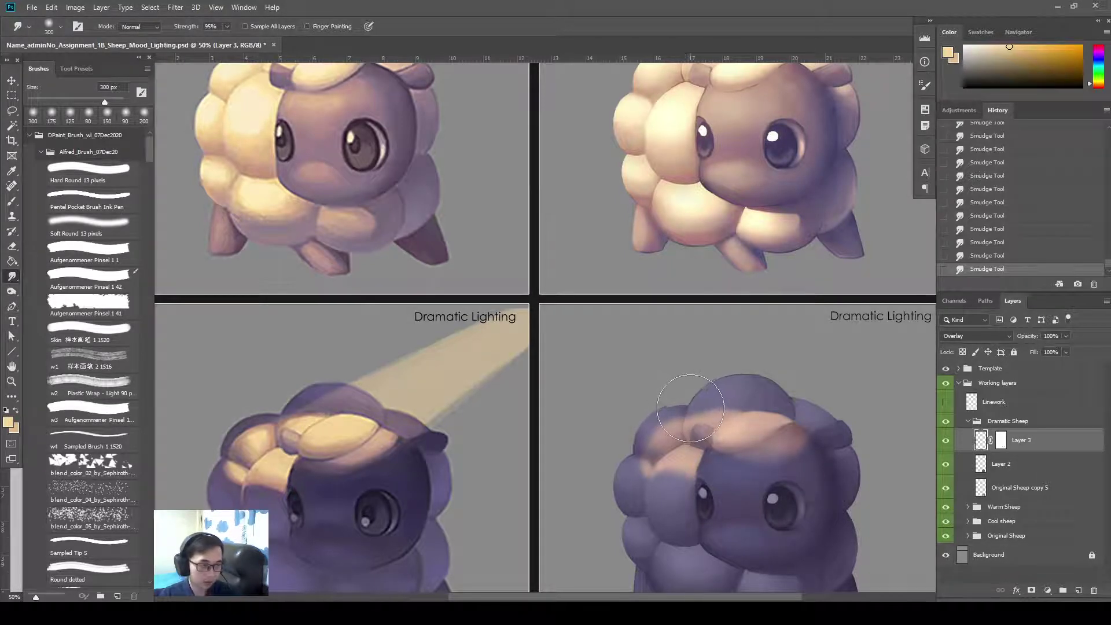
left_click_drag(705, 415, 687, 424)
- Touch up the light on the side curls by painting white on Layer 3's mask with an 80 px brush
double_click(1000, 440)
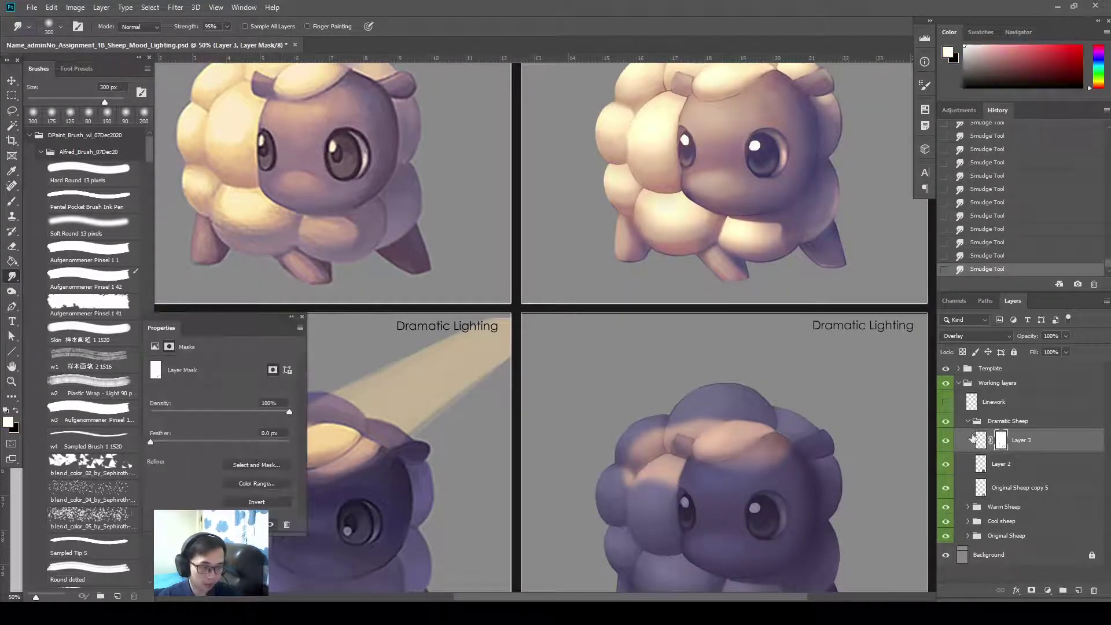
key("b")
left_click(665, 447)
left_click_drag(632, 412, 661, 375)
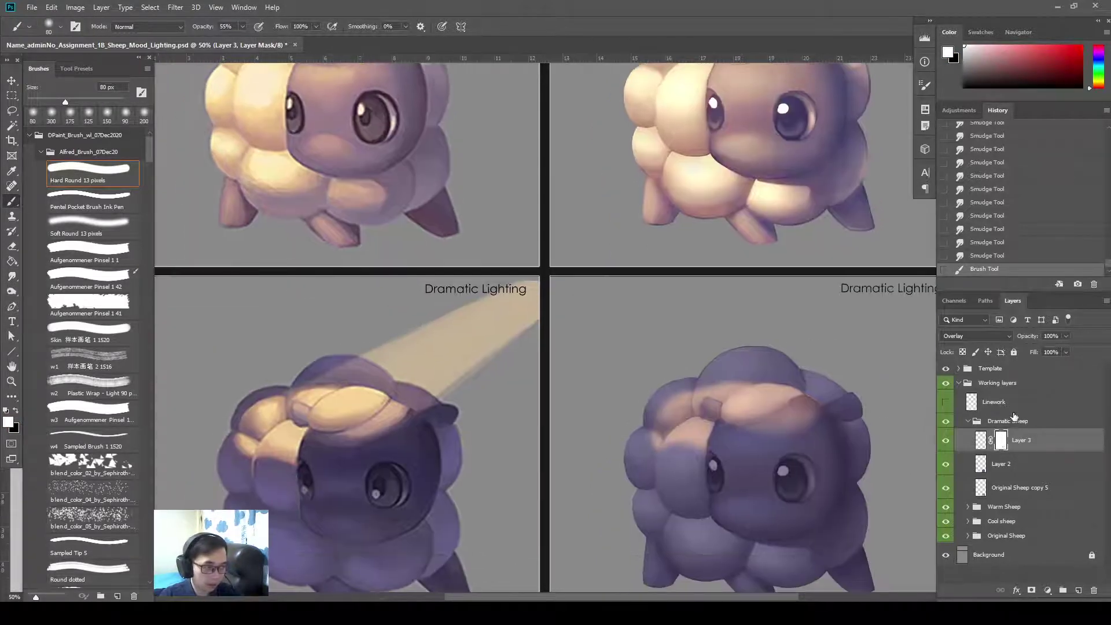
key("x")
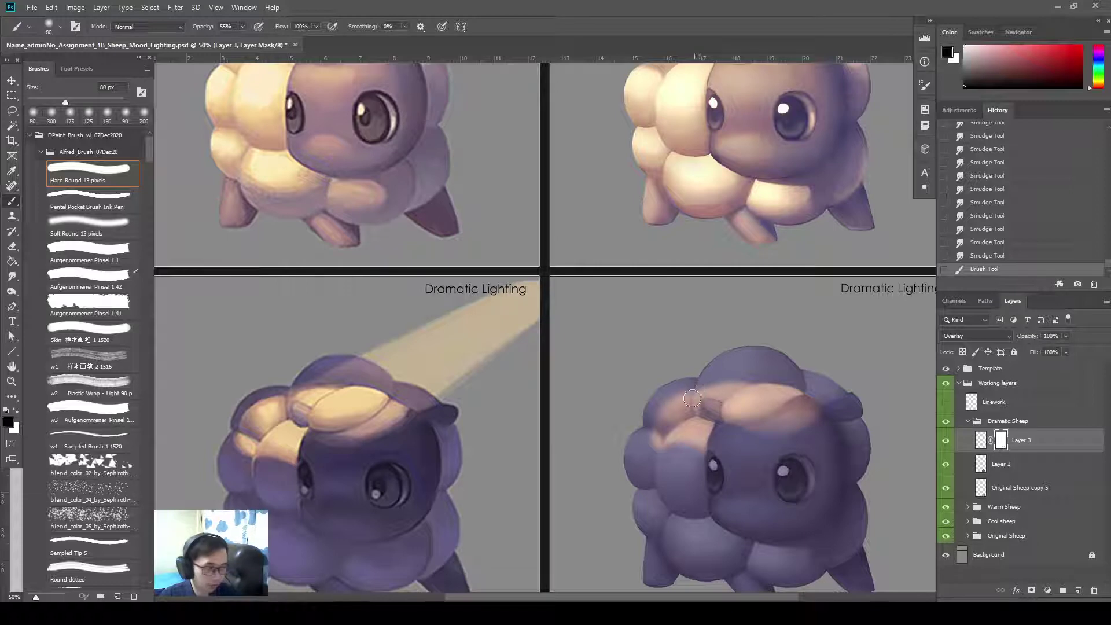
mouse_move(688, 384)
left_mouse_down()
mouse_move(697, 402)
mouse_move(657, 356)
left_mouse_up()
key("ctrl+z")
- Add a new layer above Layer 3 and outline a slanted light beam from the panel's upper corner to the sheep's wool with the Polygonal Lasso
key("ctrl+minus")
left_click_drag(726, 407, 763, 428)
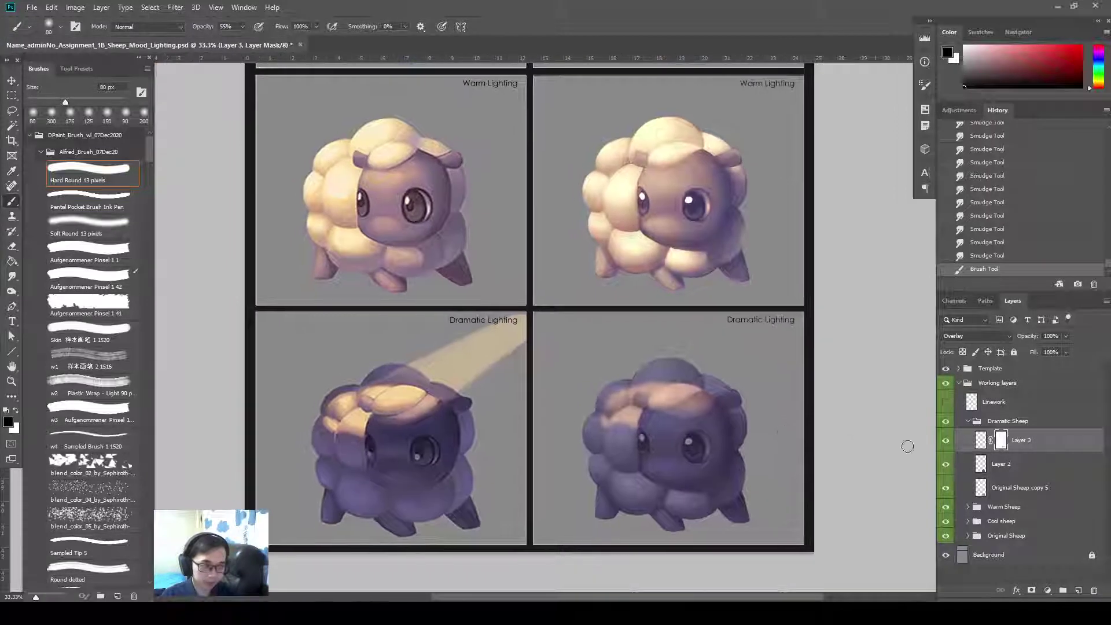
left_click(1079, 589)
key("l")
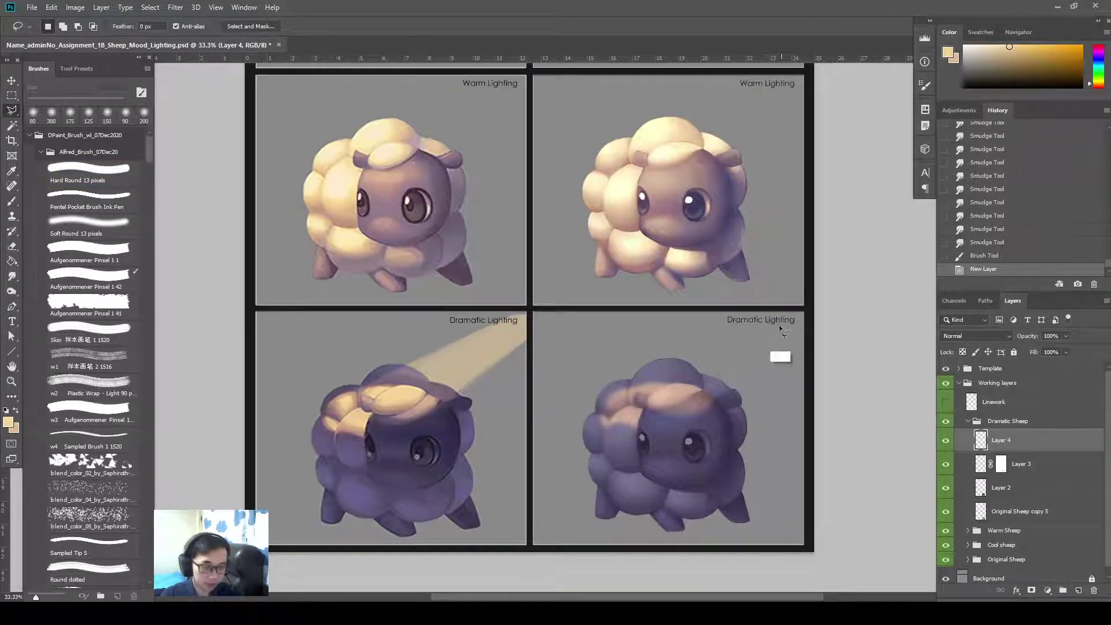
key("shift+l")
left_click(791, 304)
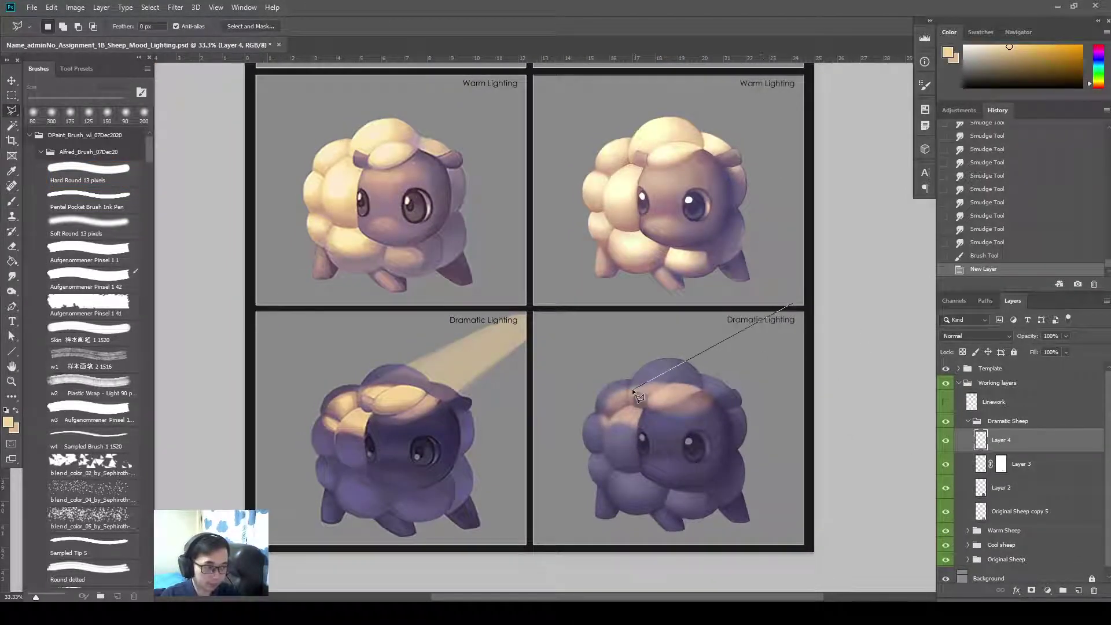
left_click(700, 399)
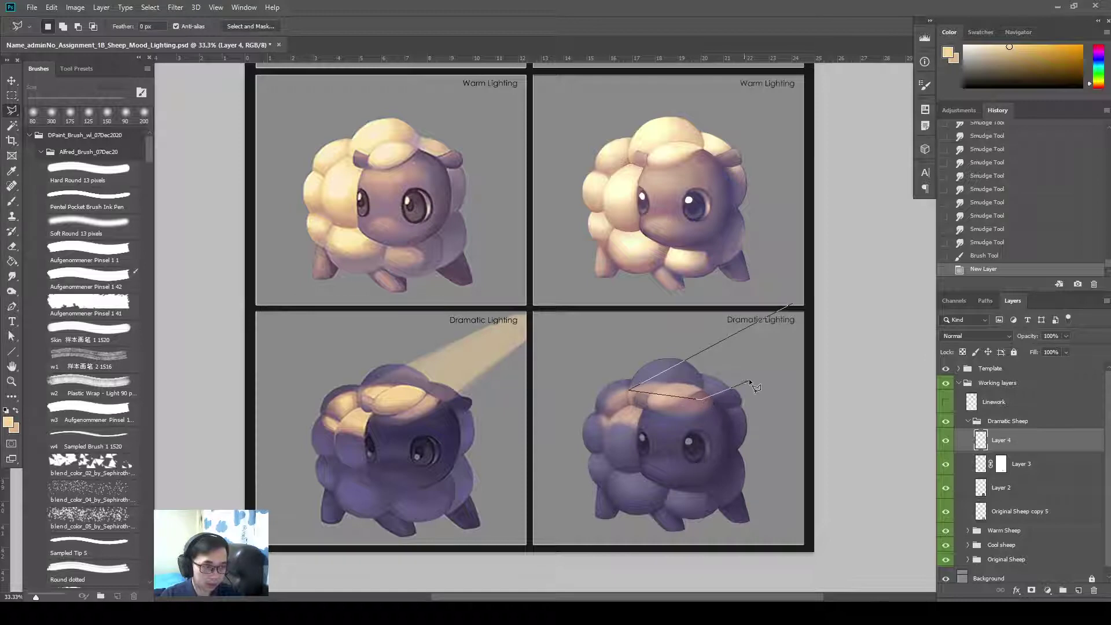
double_click(842, 307)
- Fill the beam selection with the light orange foreground colour using the Paint Bucket, and deselect it
key("b")
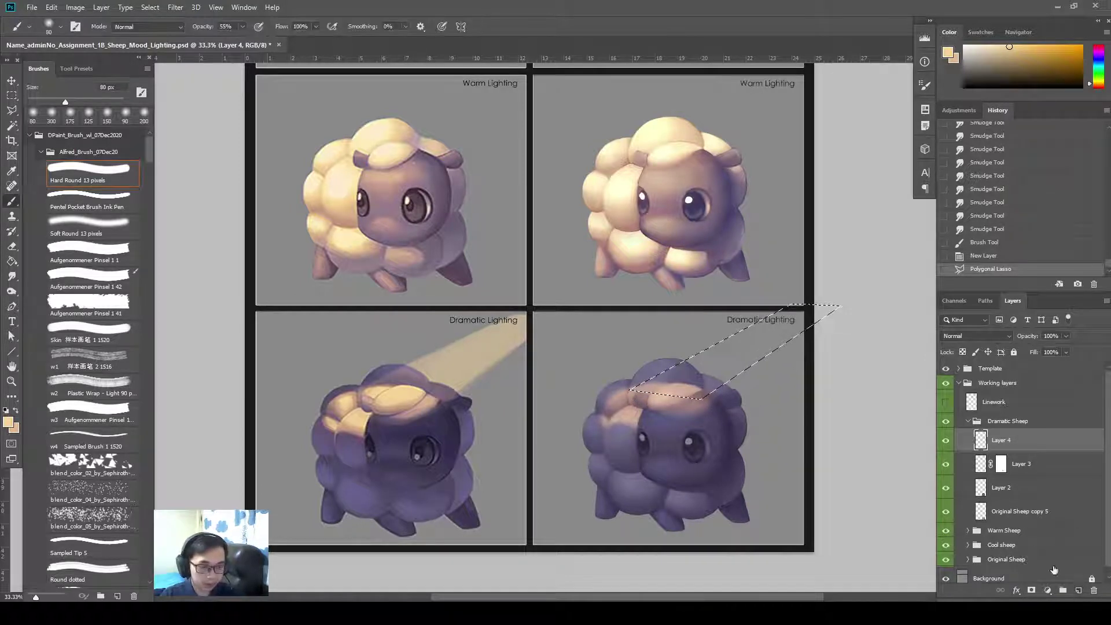
key("g")
left_click(798, 318)
key("ctrl+d")
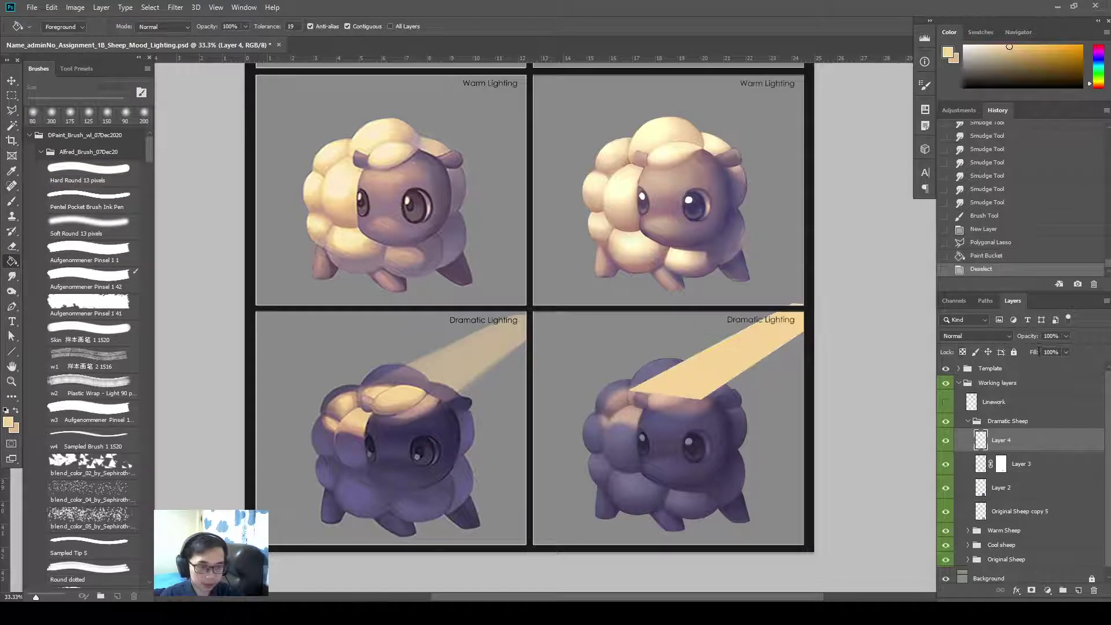
- Try the Color Dodge and Dissolve blend modes with 36% fill on the beam layer, and return the mode to Normal
left_click(977, 335)
left_click(1002, 424)
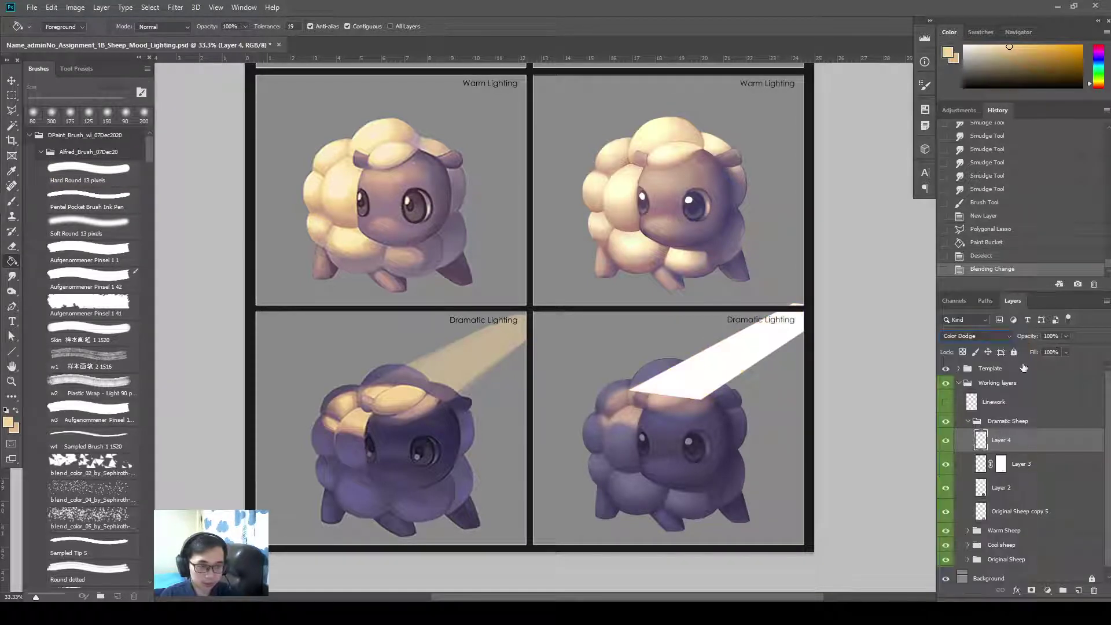
left_click_drag(972, 366, 991, 353)
left_click(988, 337)
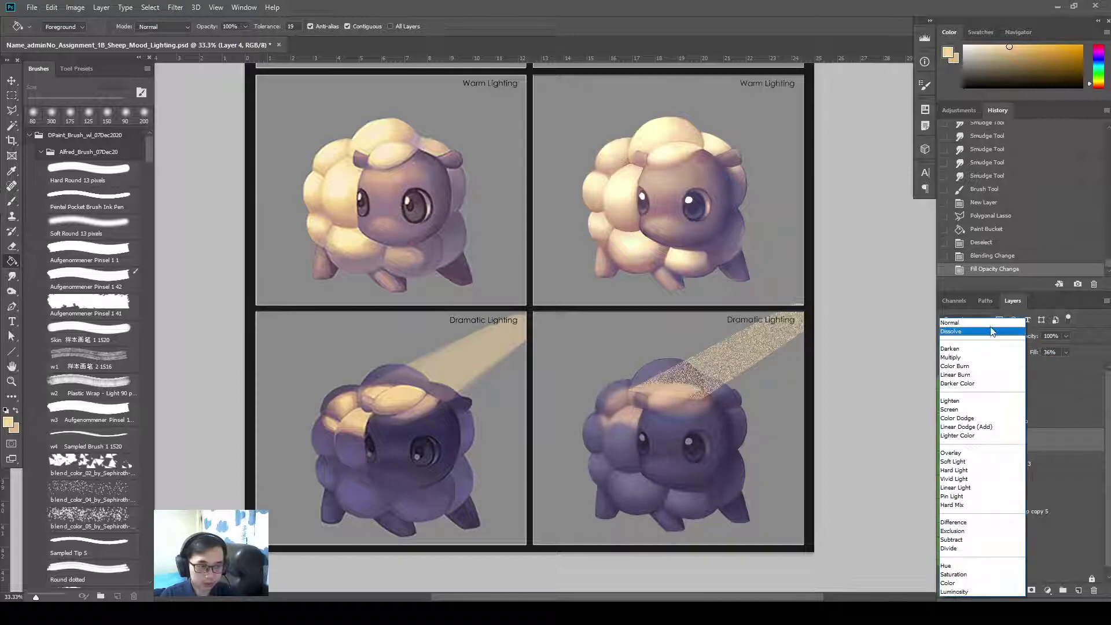
left_click(962, 324)
- Set the beam layer's fill to 55%
left_click_drag(790, 401, 821, 408)
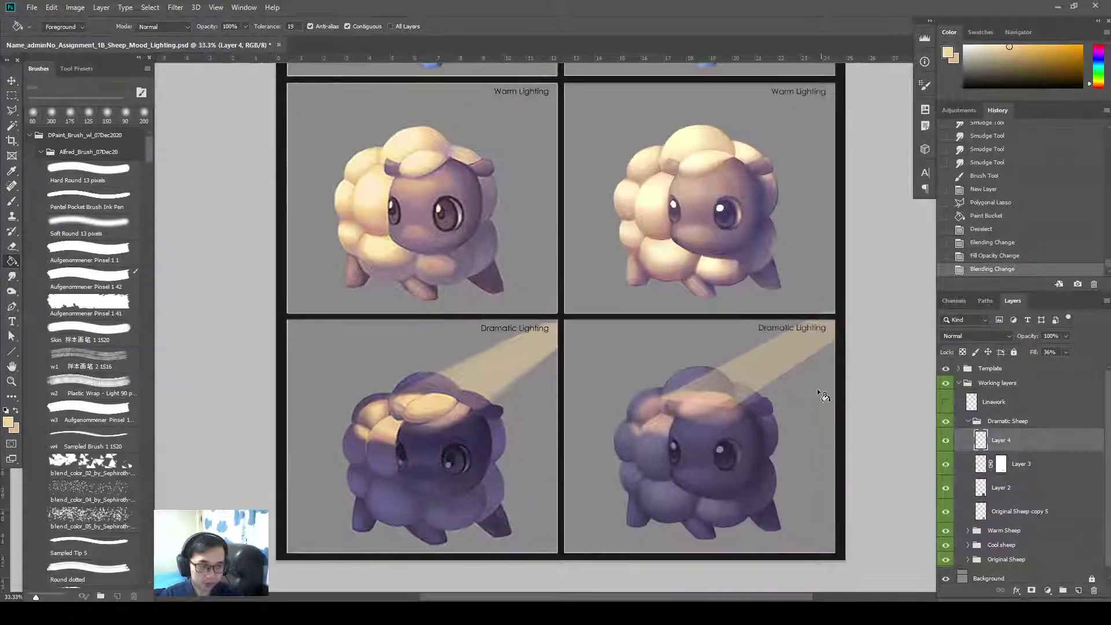
left_click(1049, 353)
type("55")
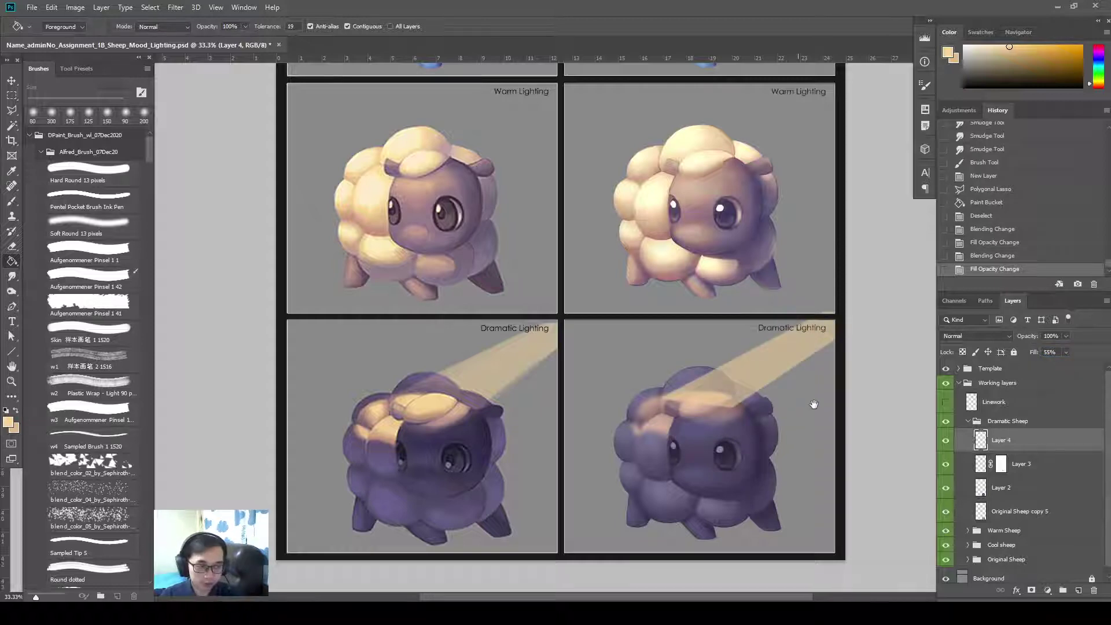
- Fade the beam's lower end over the sheep's head with a soft Eraser at 22% opacity and about 600 px
left_click_drag(797, 395, 811, 397)
key("e")
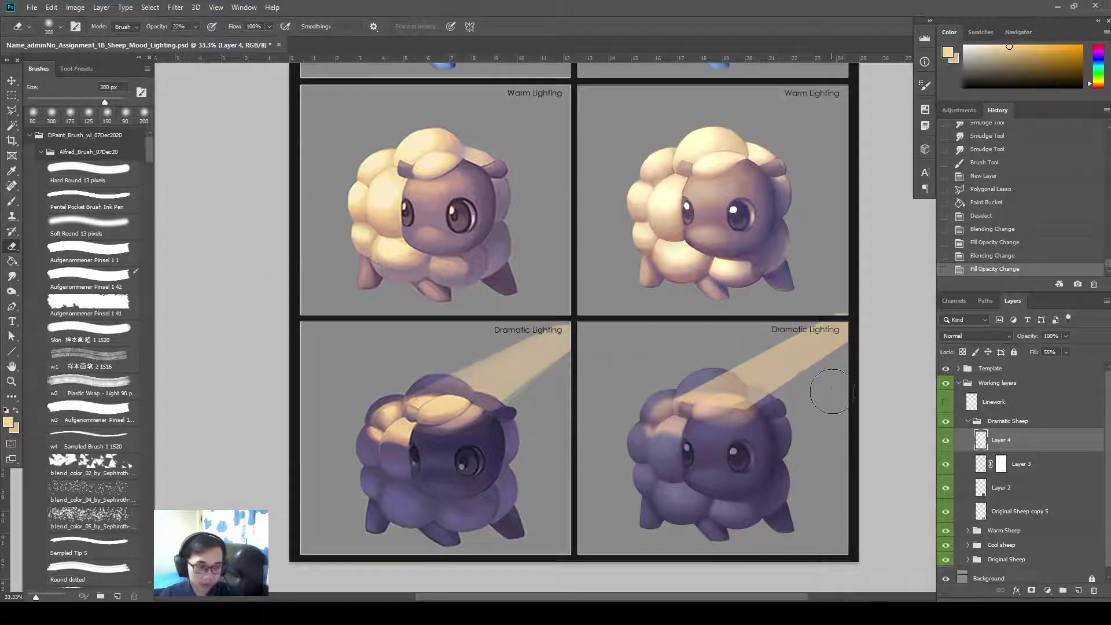
key("bracketright")
key("bracketright")
key("bracketright")
key("bracketright")
mouse_move(718, 431)
left_mouse_down()
mouse_move(676, 412)
mouse_move(666, 419)
left_mouse_up()
mouse_move(674, 399)
left_mouse_down()
mouse_move(772, 417)
mouse_move(651, 418)
left_mouse_up()
mouse_move(669, 399)
left_mouse_down()
mouse_move(772, 417)
mouse_move(671, 420)
left_mouse_up()
mouse_move(694, 426)
left_mouse_down()
mouse_move(743, 428)
mouse_move(717, 413)
left_mouse_up()
mouse_move(671, 434)
left_mouse_down()
mouse_move(655, 416)
mouse_move(645, 443)
left_mouse_up()
mouse_move(694, 411)
left_mouse_down()
mouse_move(659, 400)
mouse_move(725, 429)
mouse_move(763, 425)
left_mouse_up()
key("bracketleft")
key("bracketleft")
key("bracketleft")
key("bracketright")
key("bracketright")
left_click_drag(695, 391, 758, 382)
key("ctrl+z")
left_click_drag(663, 401, 774, 391)
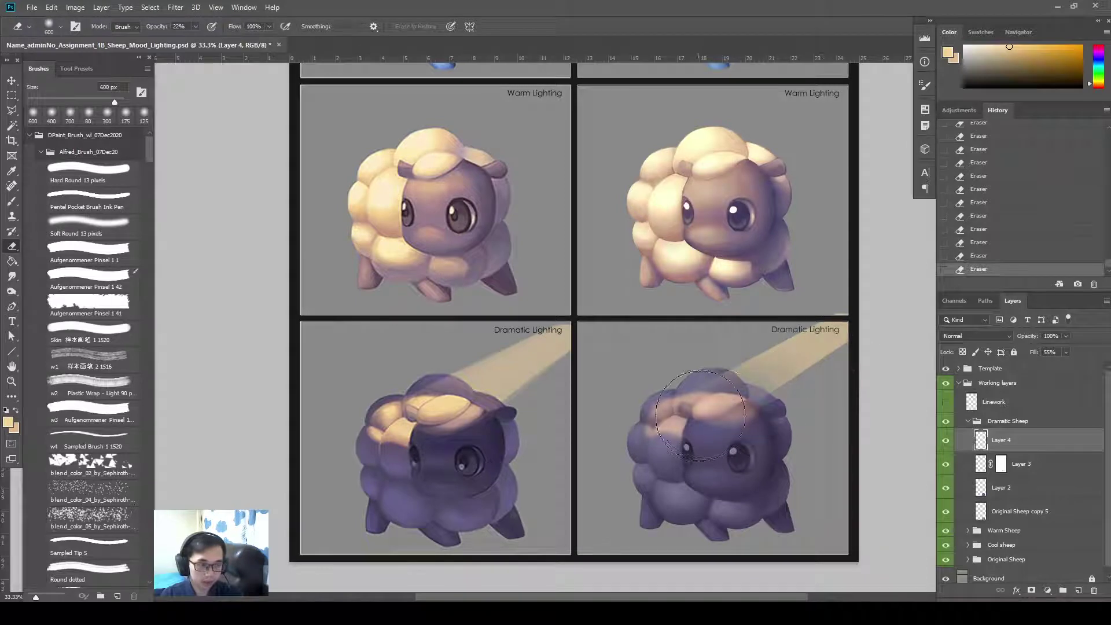
- Warp the light beam so its lower end widens slightly and bends around the top of the sheep's head
key("ctrl+t")
right_click(803, 386)
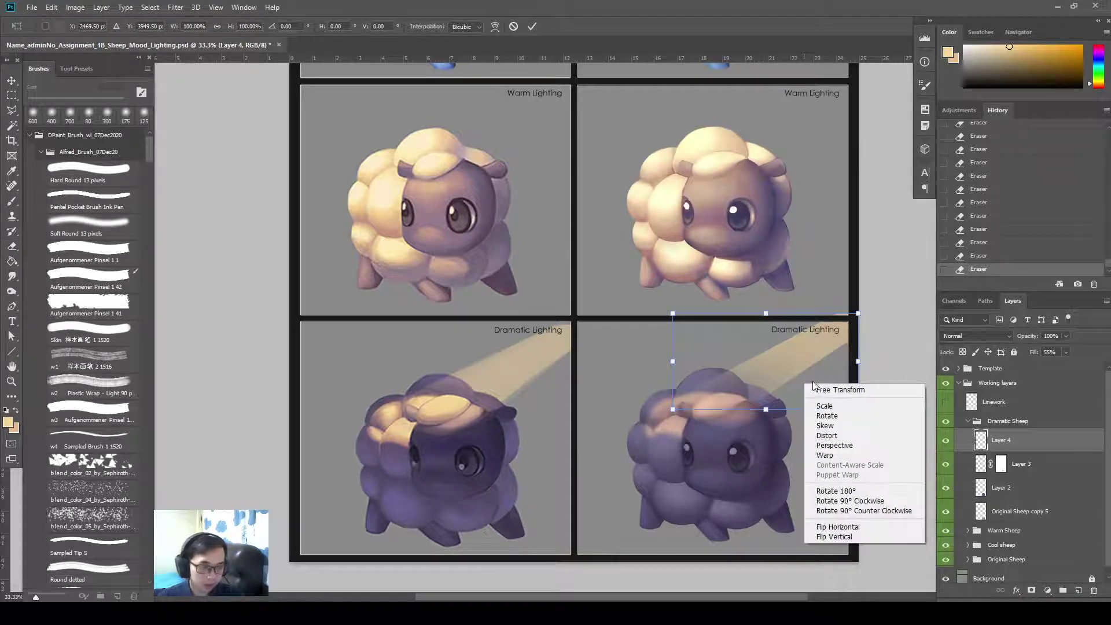
left_click(818, 457)
left_click_drag(765, 408, 775, 418)
left_click_drag(665, 406, 662, 404)
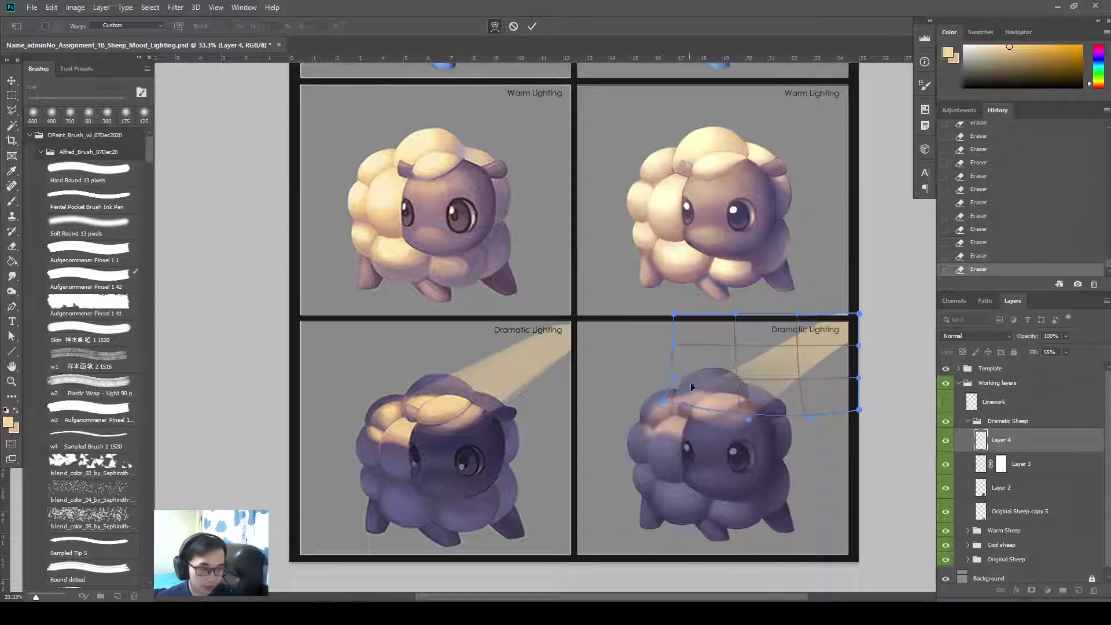
left_click_drag(733, 396, 734, 394)
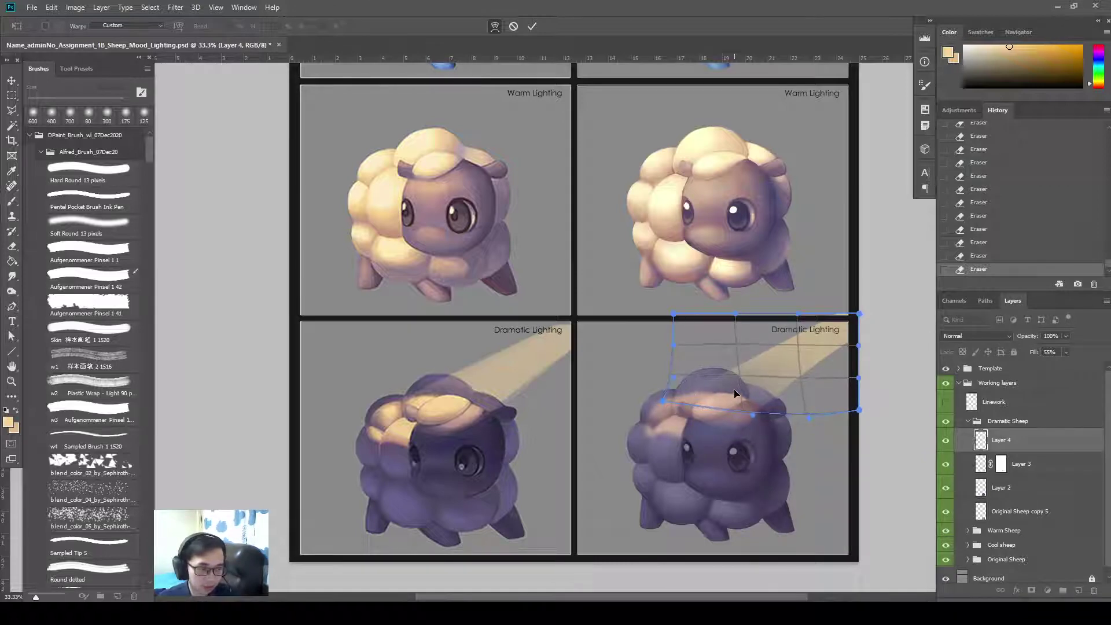
key("Return")
- Delete the sliver of beam above the Dramatic Lighting panel's border with a rectangular selection, and deselect
key("e")
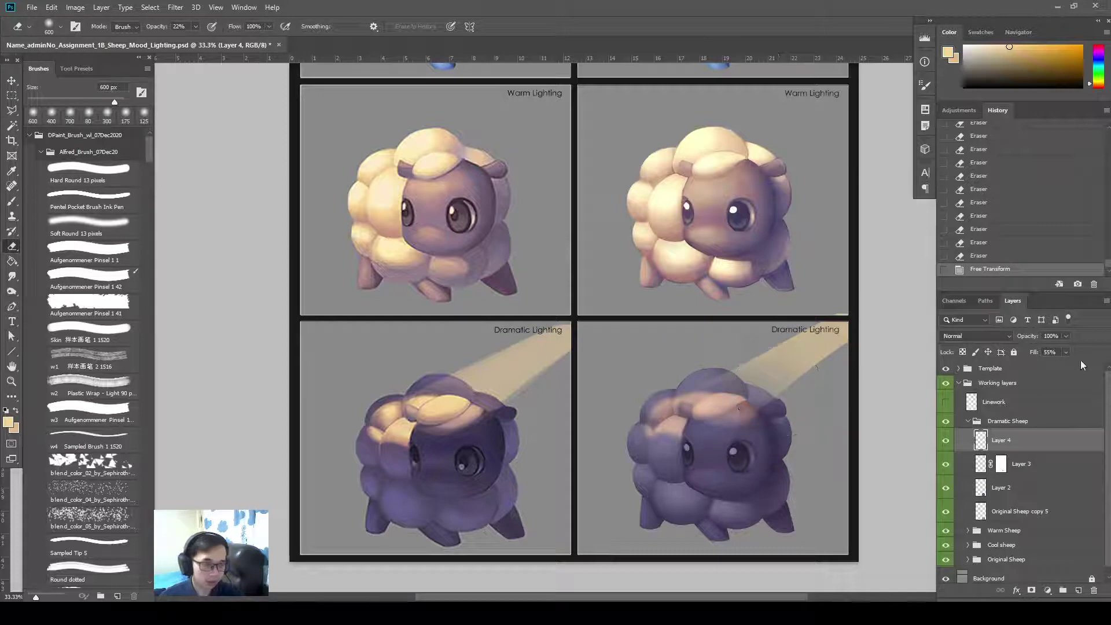
key("m")
left_click_drag(868, 322, 519, 225)
key("Up")
key("Delete")
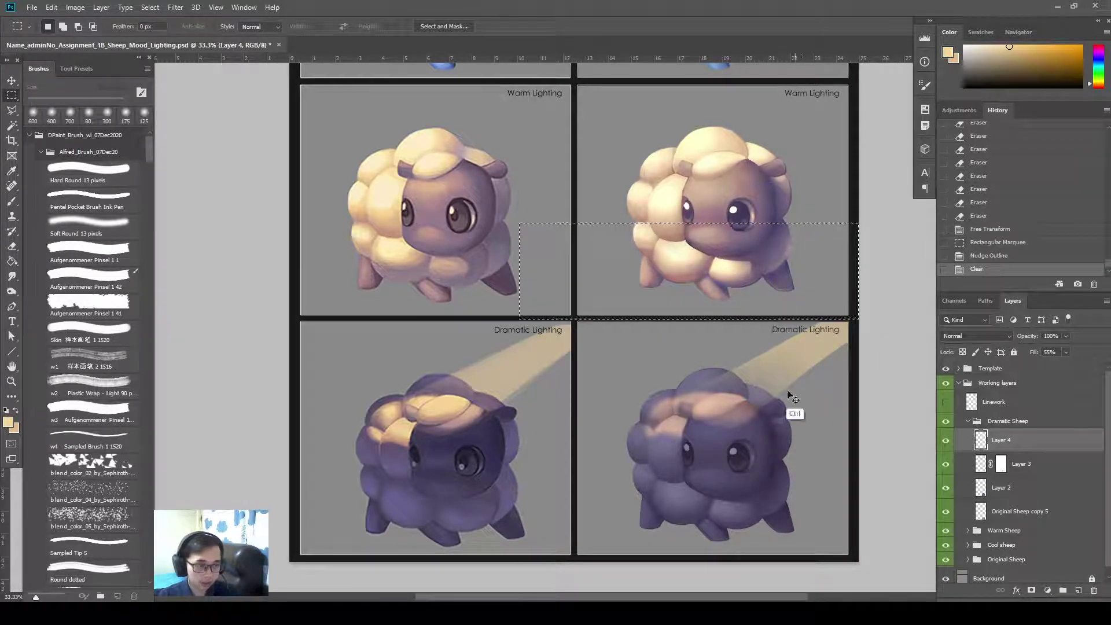
key("ctrl+d")
- Soften the light beam with a 3.6-pixel Gaussian Blur and compare it with the layer hidden and shown
key("r")
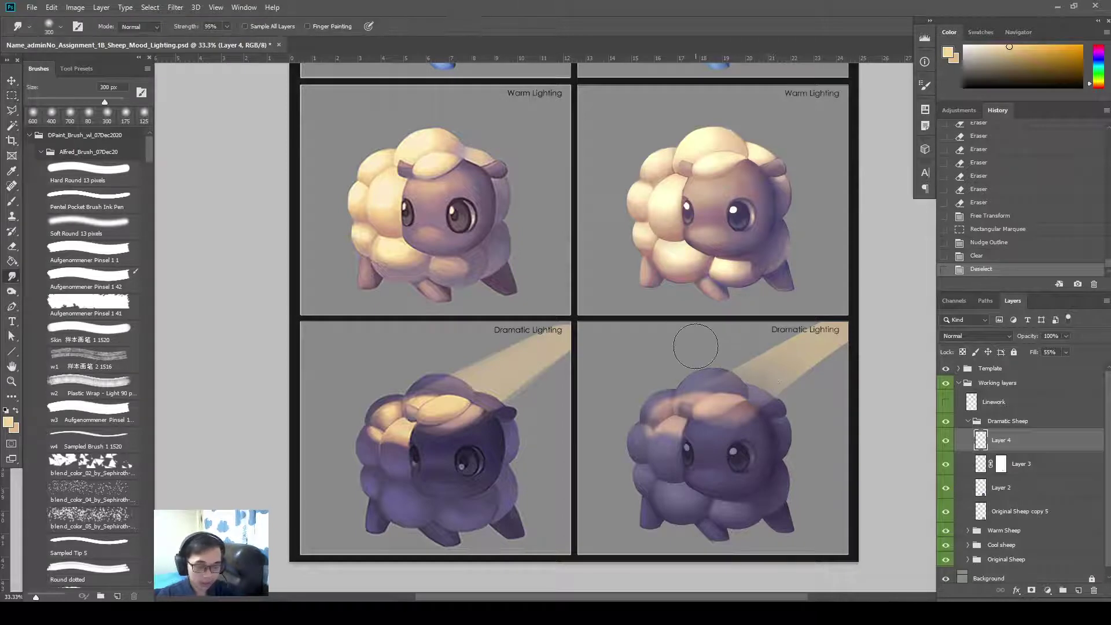
key("ctrl+alt+f")
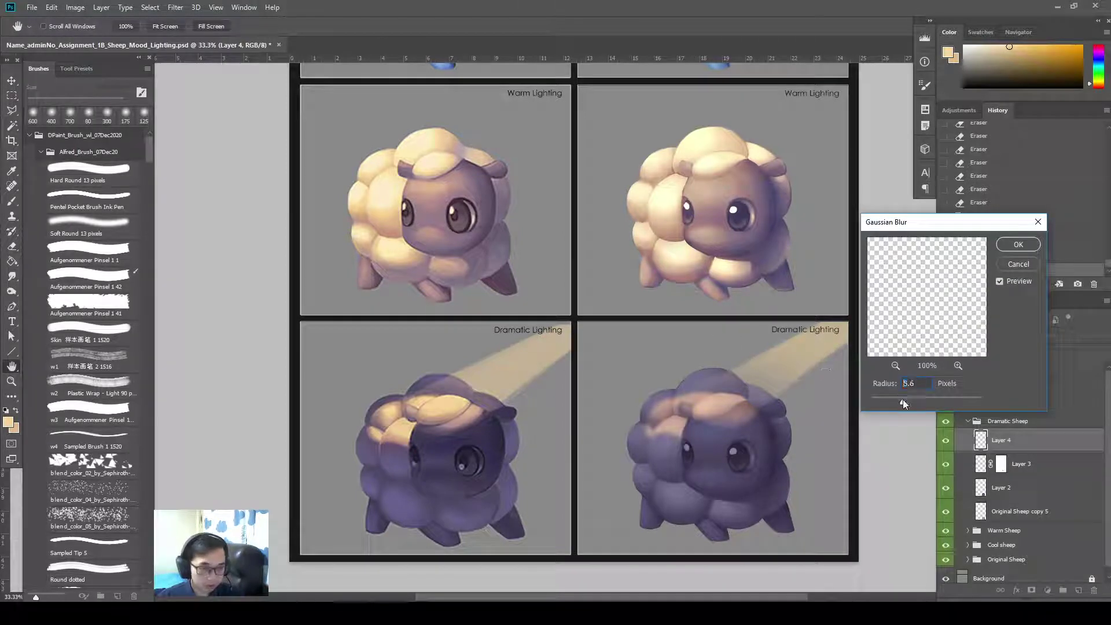
left_click_drag(902, 399, 898, 399)
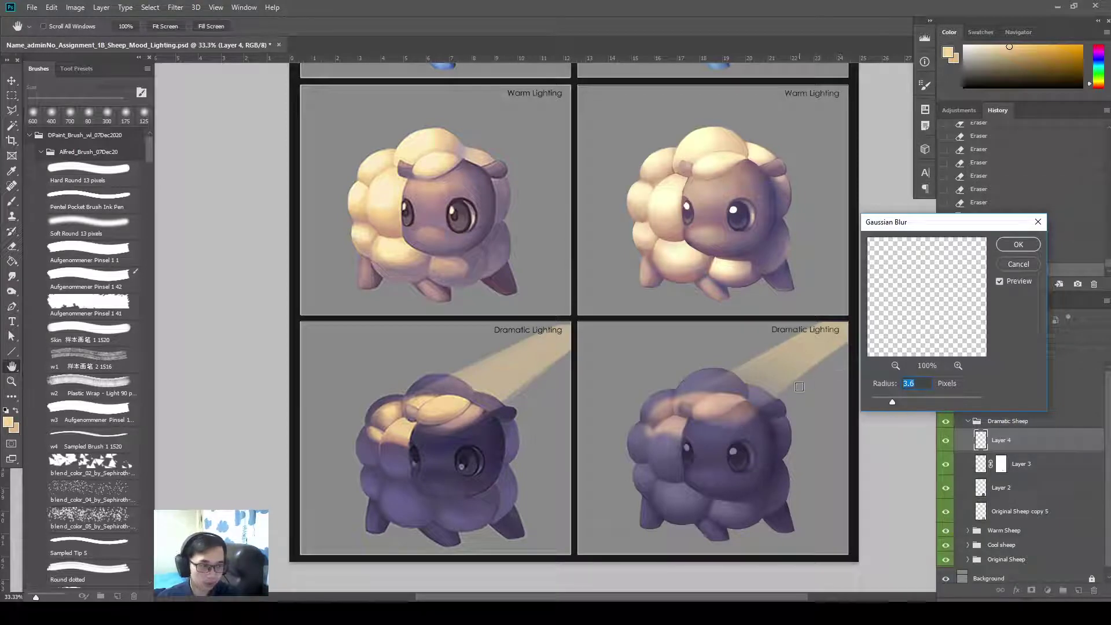
key("Return")
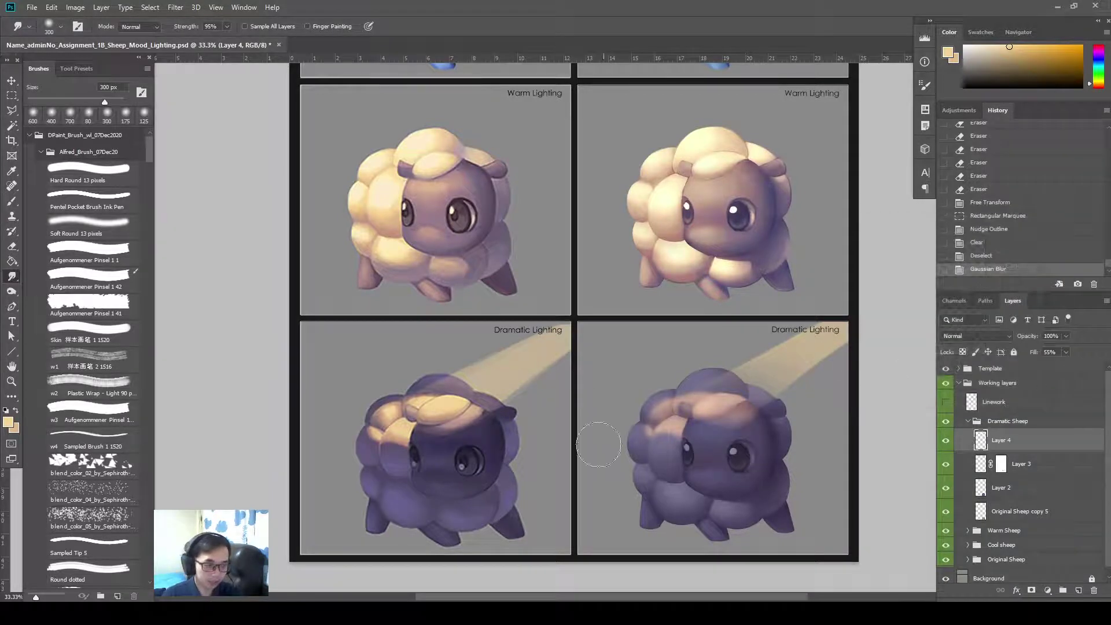
left_click(945, 442)
left_click(945, 441)
- Rename the beam layer as Spot light and the Overlay light layer as Orange on sheep
left_click(1024, 465)
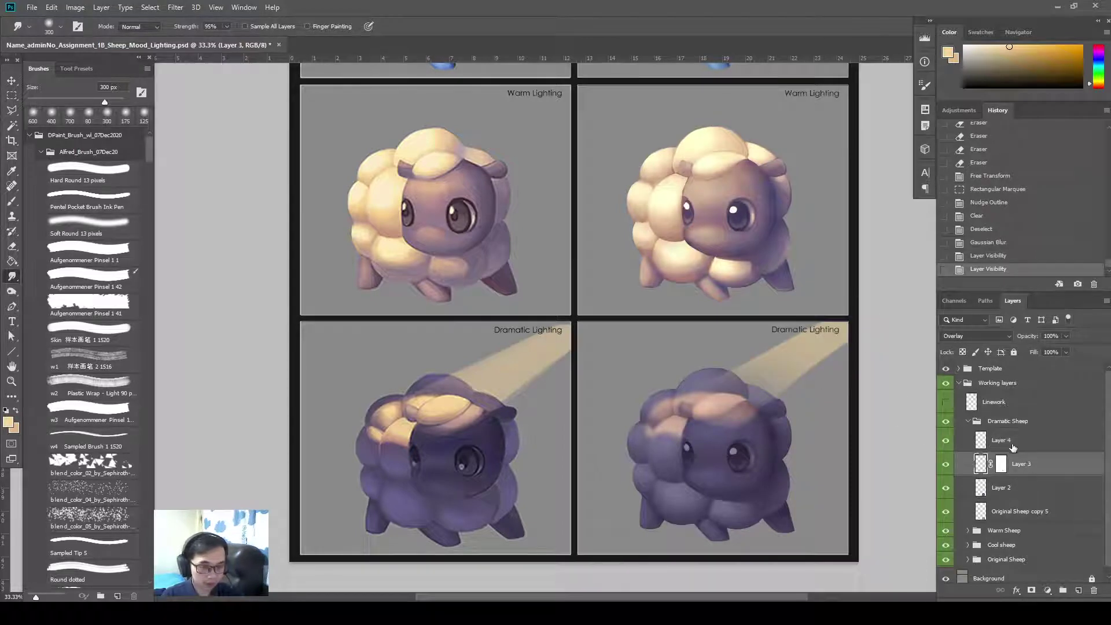
left_click(1010, 444)
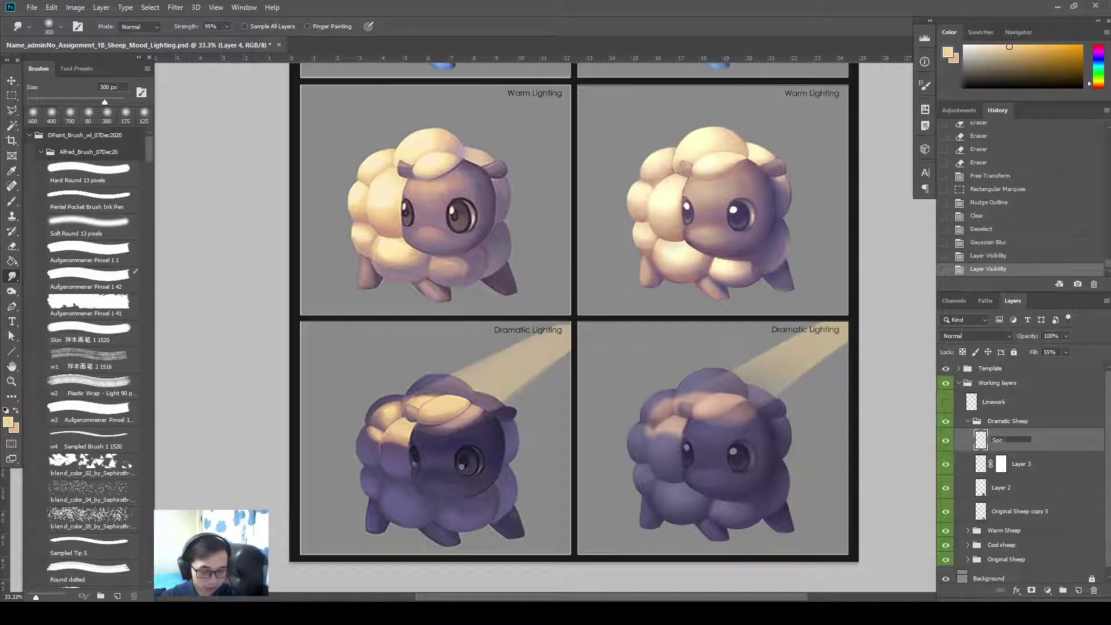
type("Spot light")
key("Return")
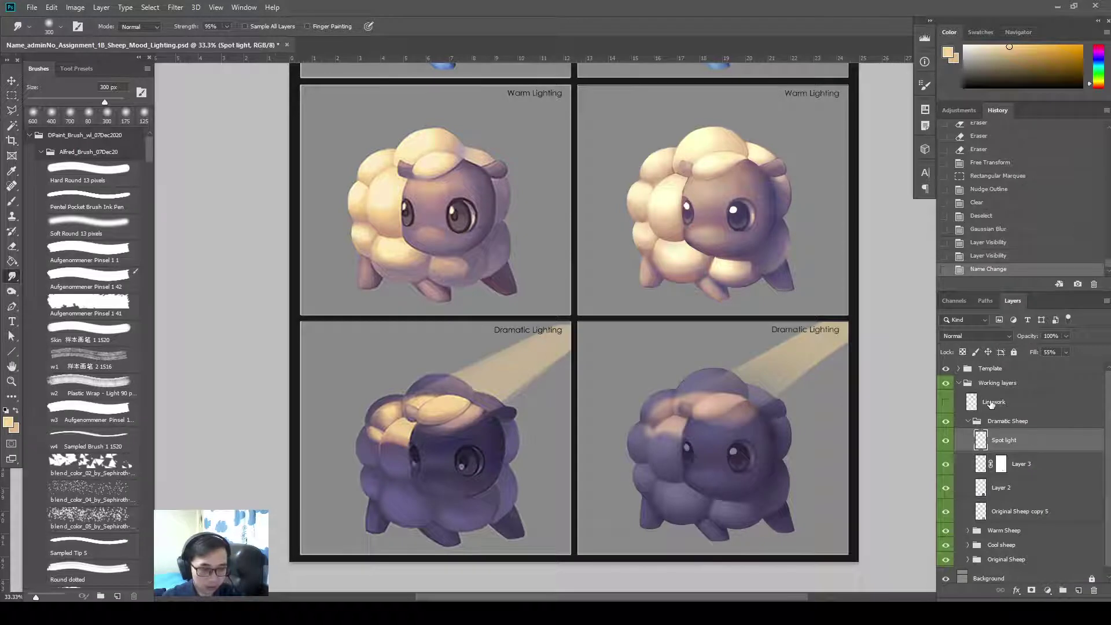
double_click(1020, 464)
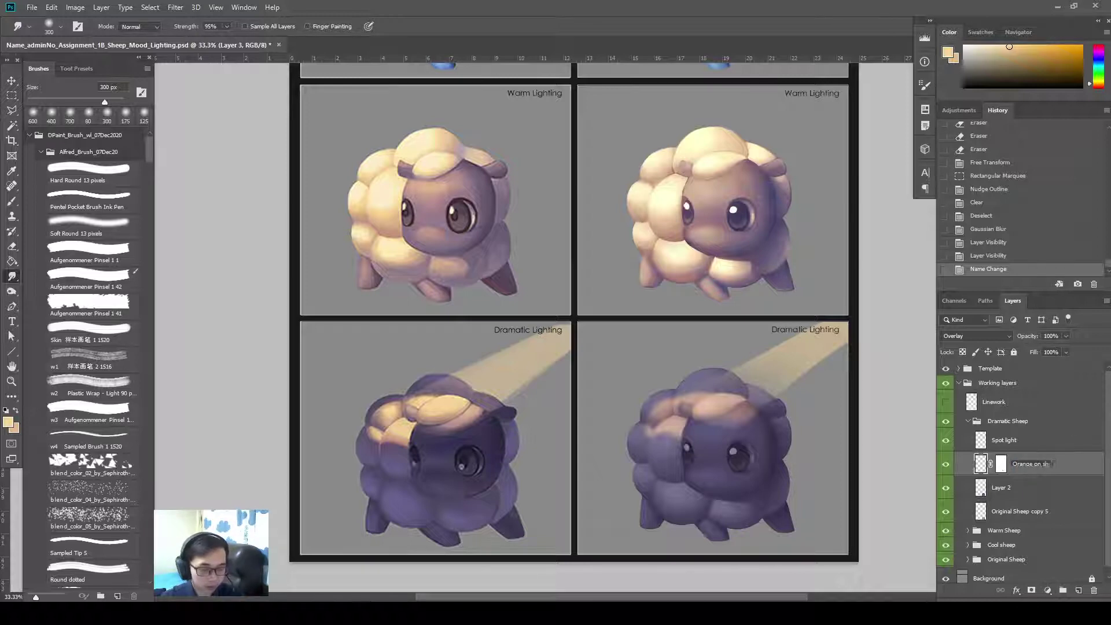
key("Return")
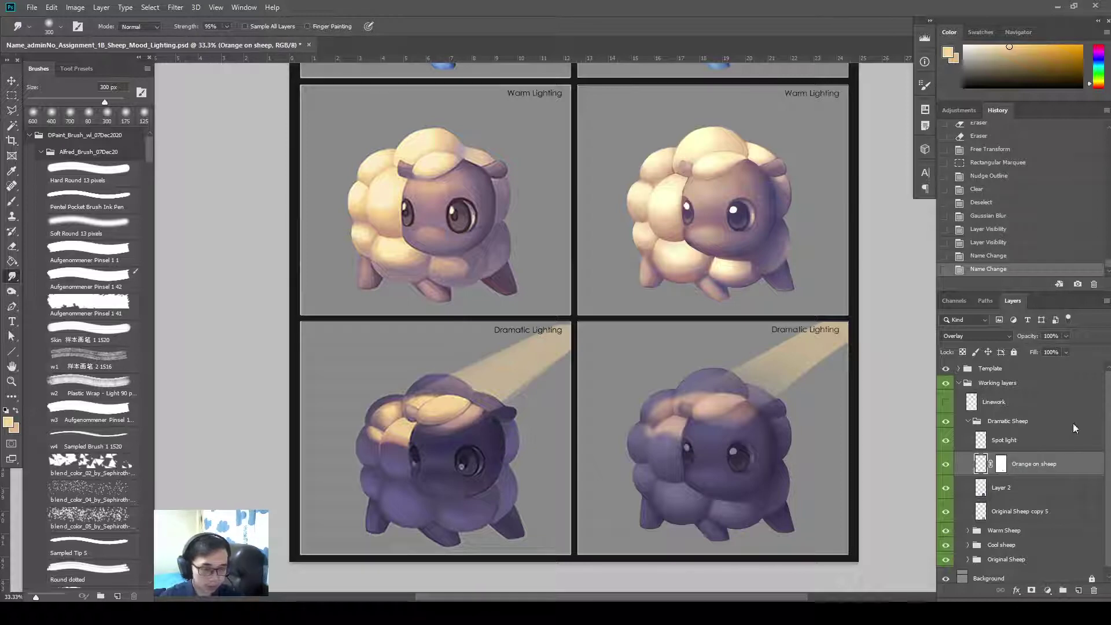
- Check the darkening layers by toggling their visibility, and rename the Multiply layer as Dark blue multply
left_click(945, 492)
left_click(945, 511)
left_click(946, 488)
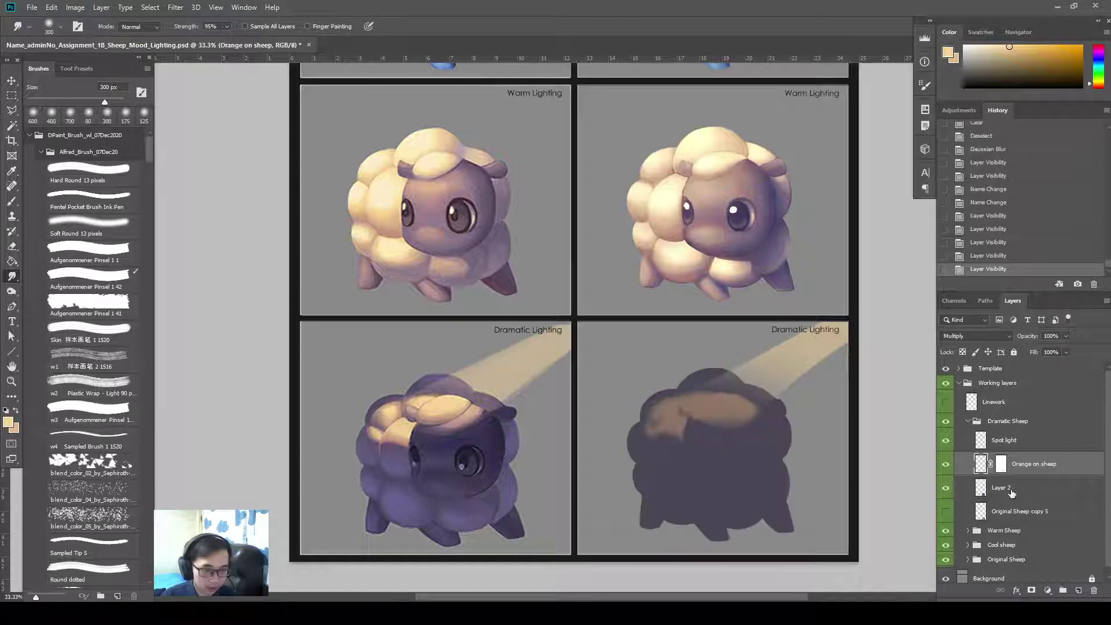
double_click(1002, 487)
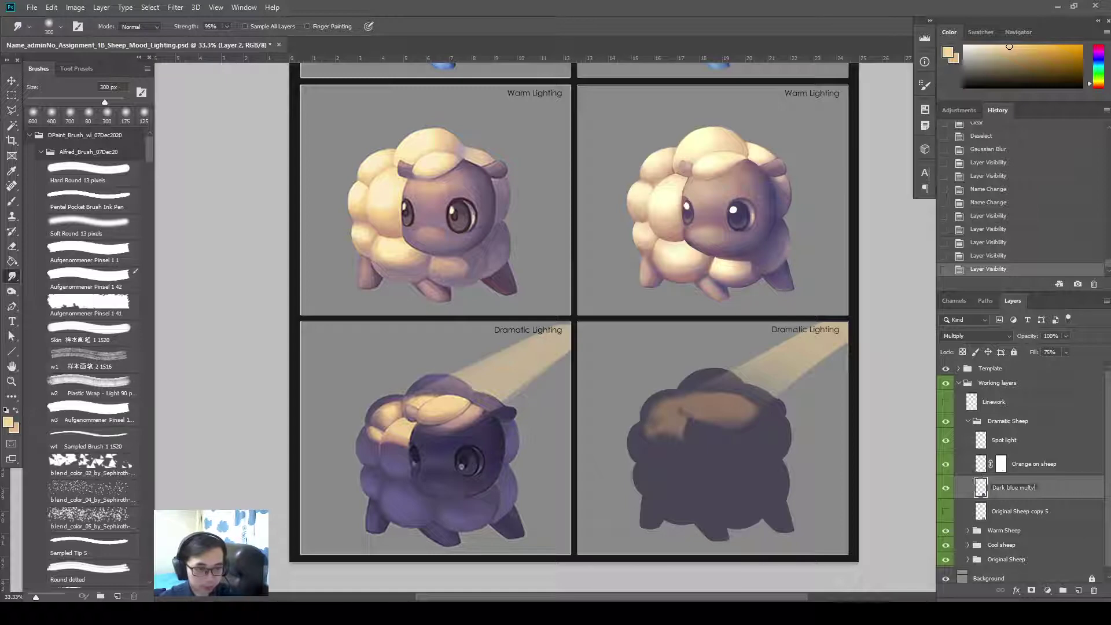
type("Dark blue multply")
key("Return")
left_click(945, 511)
scroll(880, 463, "left", 3)
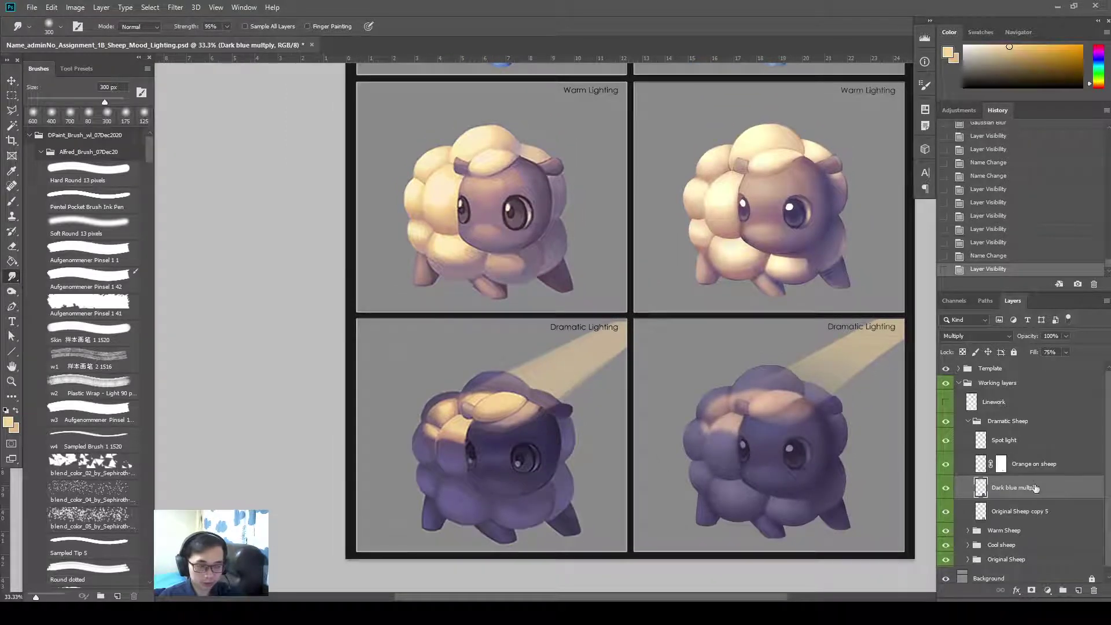
- On a new layer above Spot light, paint pale orange sampled from the reference sheep across the upper wool with a 55% opacity brush, about 250 px
left_click(1045, 436)
left_click(1077, 590)
key("b")
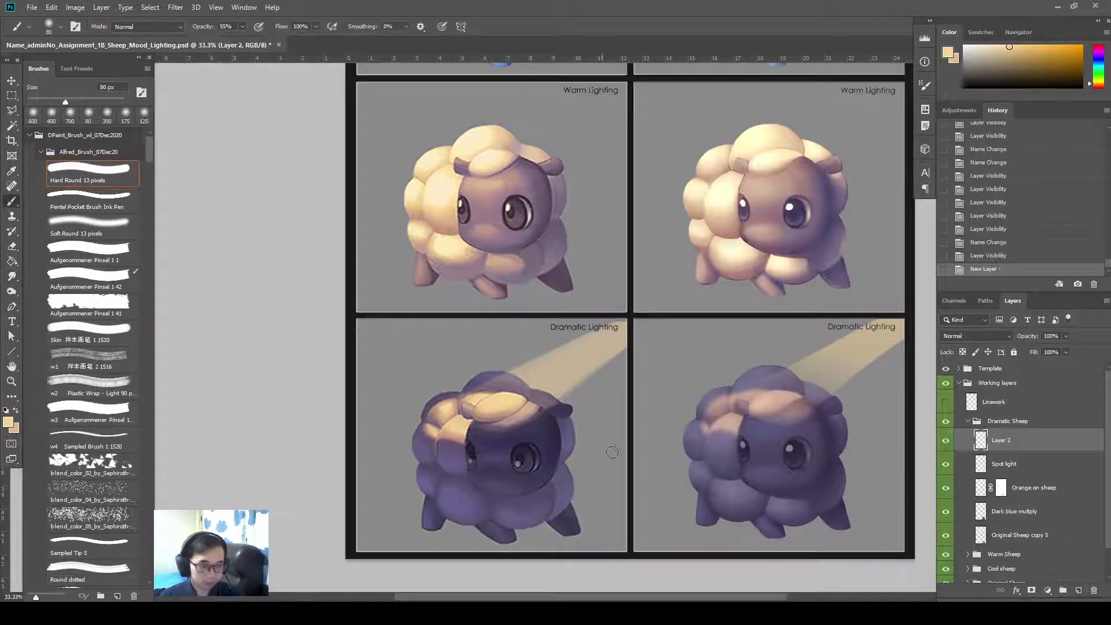
left_click_drag(723, 434, 696, 443)
key("x")
left_click(435, 431, "alt")
key("bracketright")
key("bracketright")
key("bracketright")
key("bracketright")
key("bracketright")
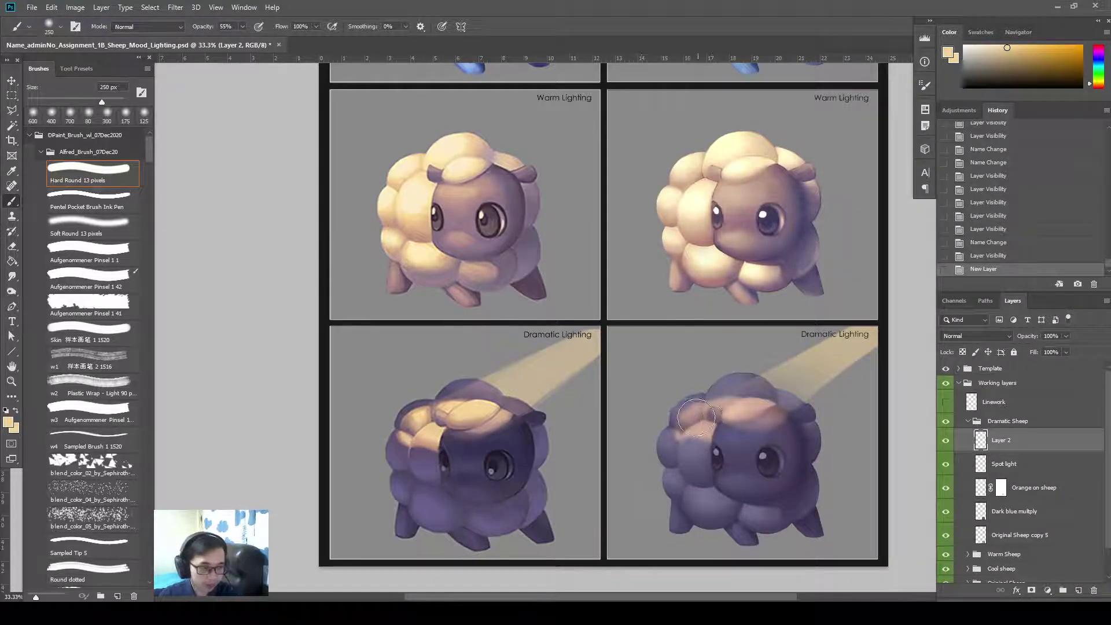
key("bracketright")
key("bracketright")
left_click_drag(693, 413, 697, 421)
left_click_drag(696, 414, 695, 421)
left_click_drag(701, 412, 699, 418)
mouse_move(708, 409)
left_mouse_down()
mouse_move(702, 416)
mouse_move(746, 405)
left_mouse_up()
mouse_move(720, 405)
left_mouse_down()
mouse_move(752, 410)
mouse_move(763, 394)
left_mouse_up()
mouse_move(729, 405)
left_mouse_down()
mouse_move(787, 388)
mouse_move(763, 408)
left_mouse_up()
key("bracketleft")
key("bracketleft")
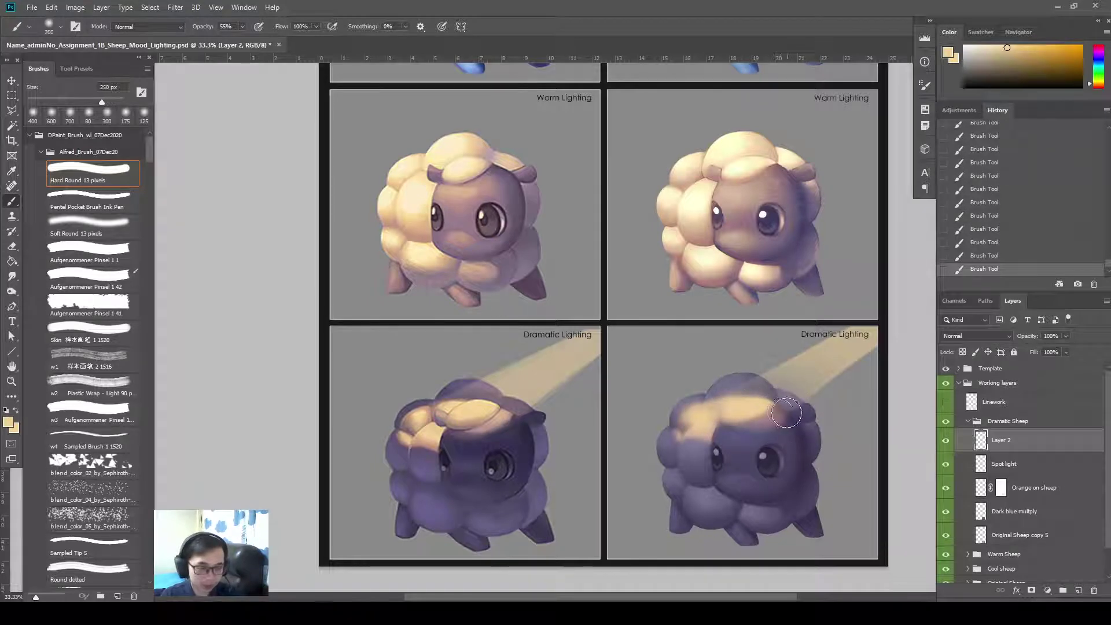
key("bracketleft")
key("bracketleft")
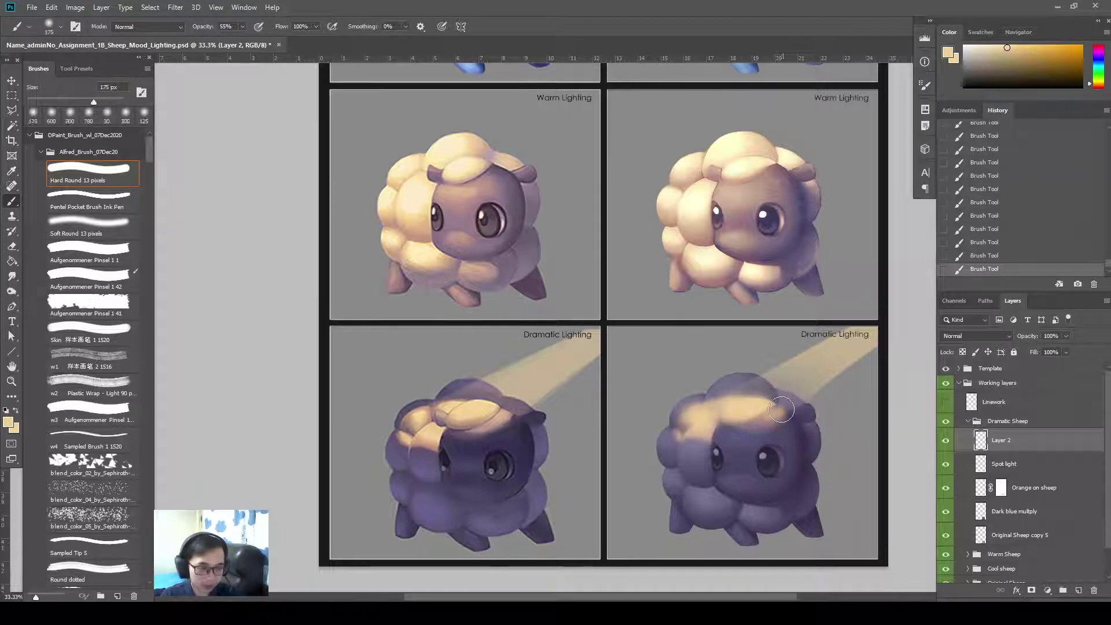
- Set the new highlight layer to Color Dodge blending with 34% fill
left_click(1003, 336)
left_click(964, 414)
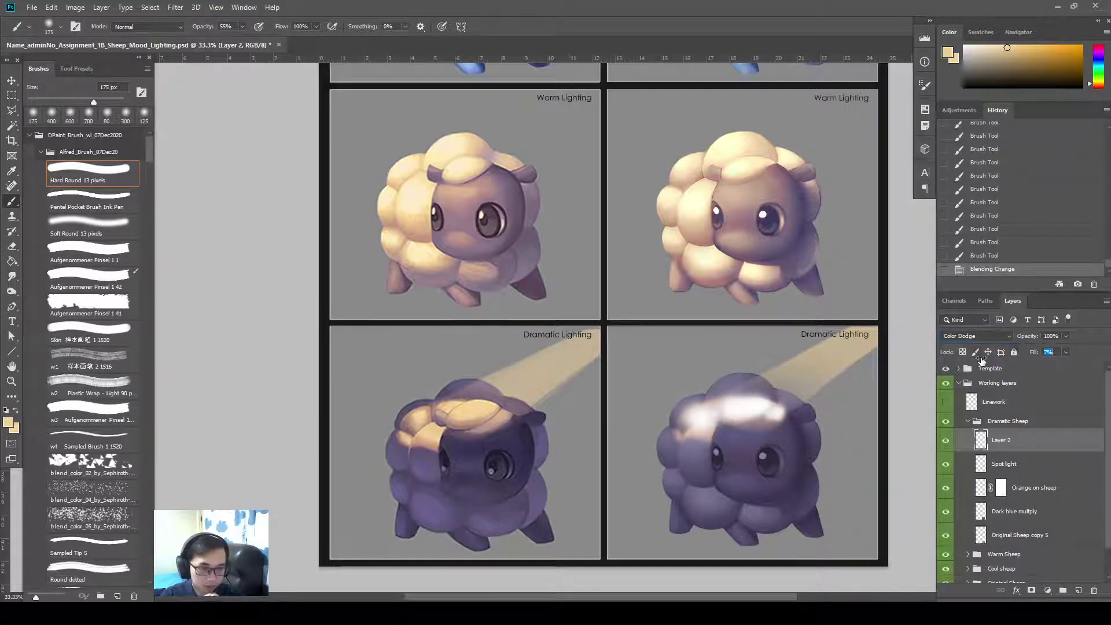
type("38")
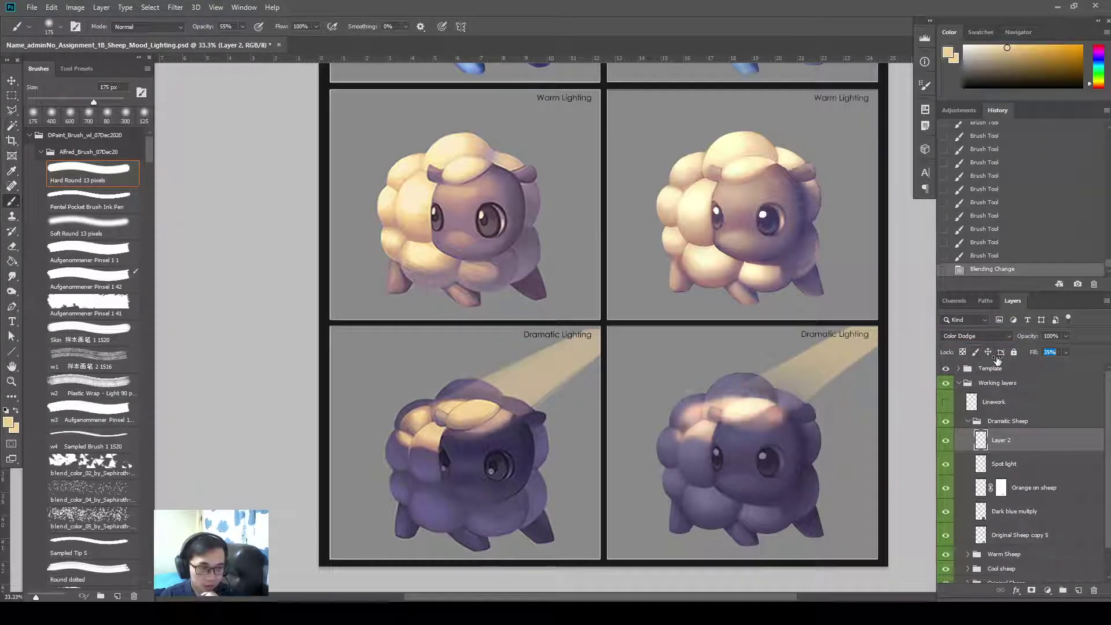
key("Return")
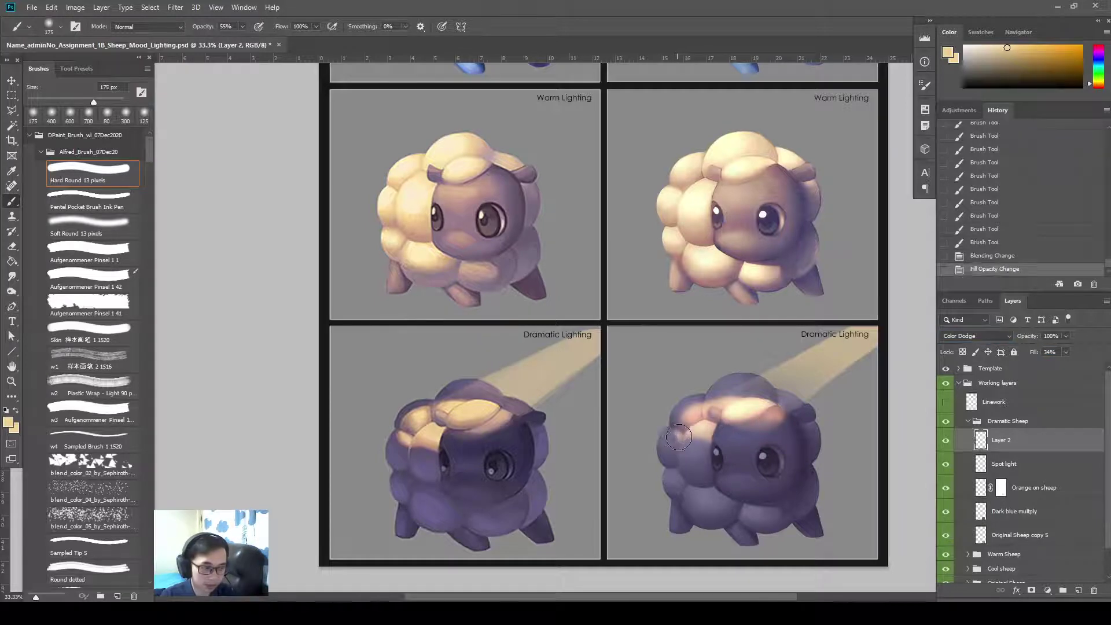
- Add more light along the lit wool and blend the Color Dodge highlights with the Smudge tool at 95% strength
key("ctrl+z")
mouse_move(679, 436)
left_mouse_down()
mouse_move(710, 428)
mouse_move(708, 444)
mouse_move(728, 434)
mouse_move(718, 444)
mouse_move(705, 443)
mouse_move(773, 421)
left_mouse_up()
key("r")
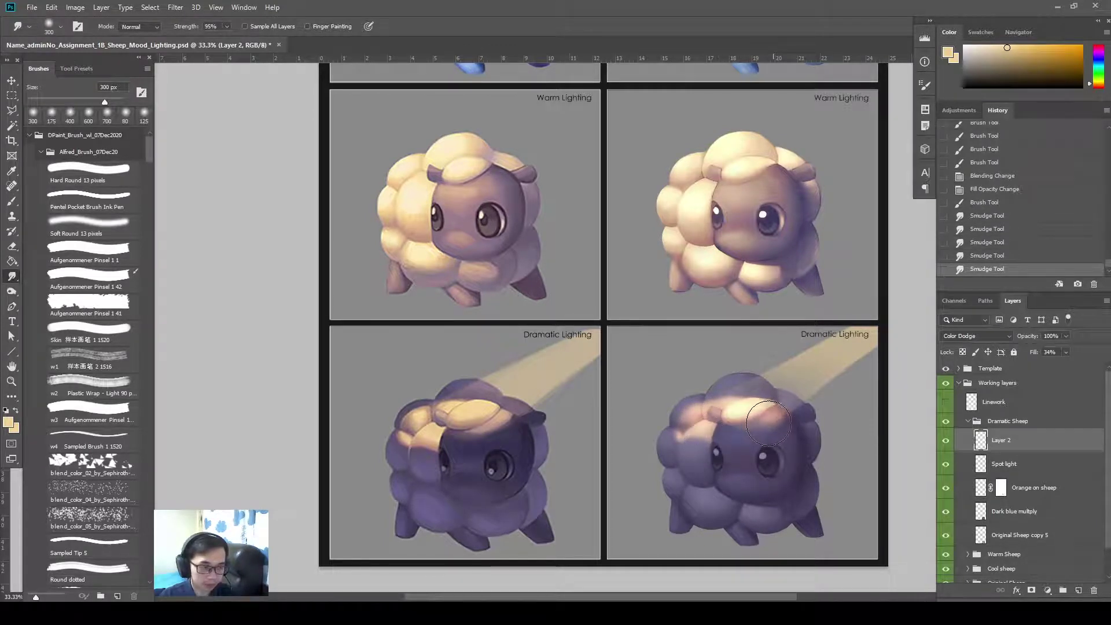
mouse_move(768, 423)
left_mouse_down()
mouse_move(740, 434)
mouse_move(771, 425)
mouse_move(742, 401)
mouse_move(747, 388)
mouse_move(701, 405)
left_mouse_up()
key("bracketleft")
key("bracketleft")
key("bracketleft")
key("bracketright")
key("bracketright")
key("bracketright")
key("bracketright")
left_click(946, 443)
left_click(946, 442)
- Trim the Color Dodge highlights with the Eraser at 22% opacity and about 100 px, and set the layer's fill to 30%
key("e")
key("bracketleft")
key("bracketleft")
key("bracketleft")
key("bracketleft")
key("bracketleft")
key("bracketleft")
key("bracketright")
left_click_drag(706, 403, 704, 417)
left_click_drag(704, 409, 752, 431)
left_click(945, 443)
left_click(944, 445)
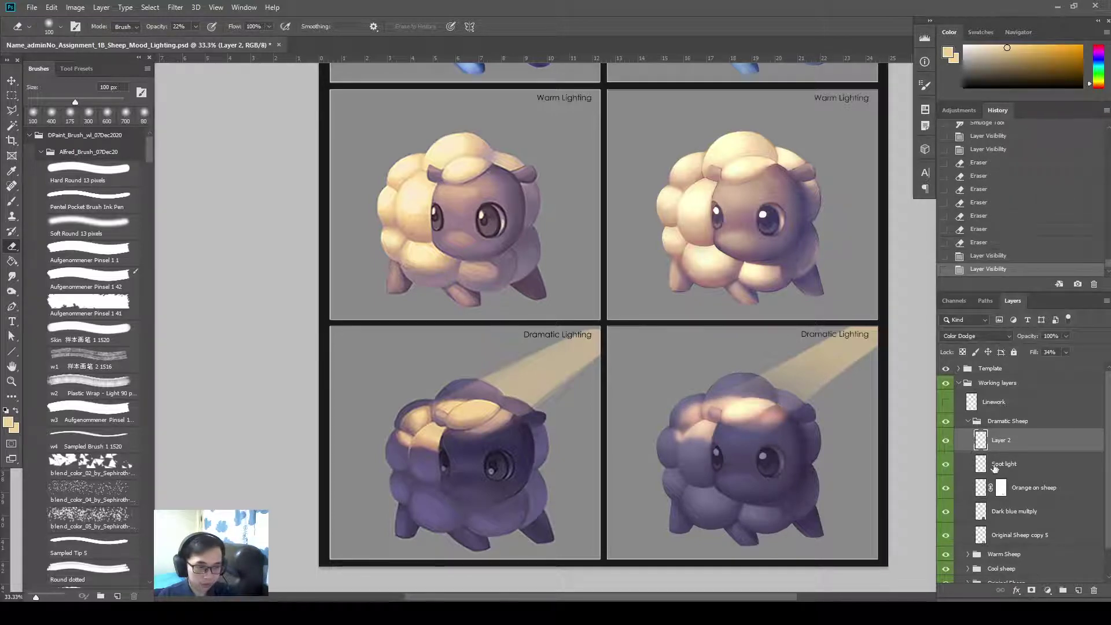
left_click(945, 442)
left_click(946, 442)
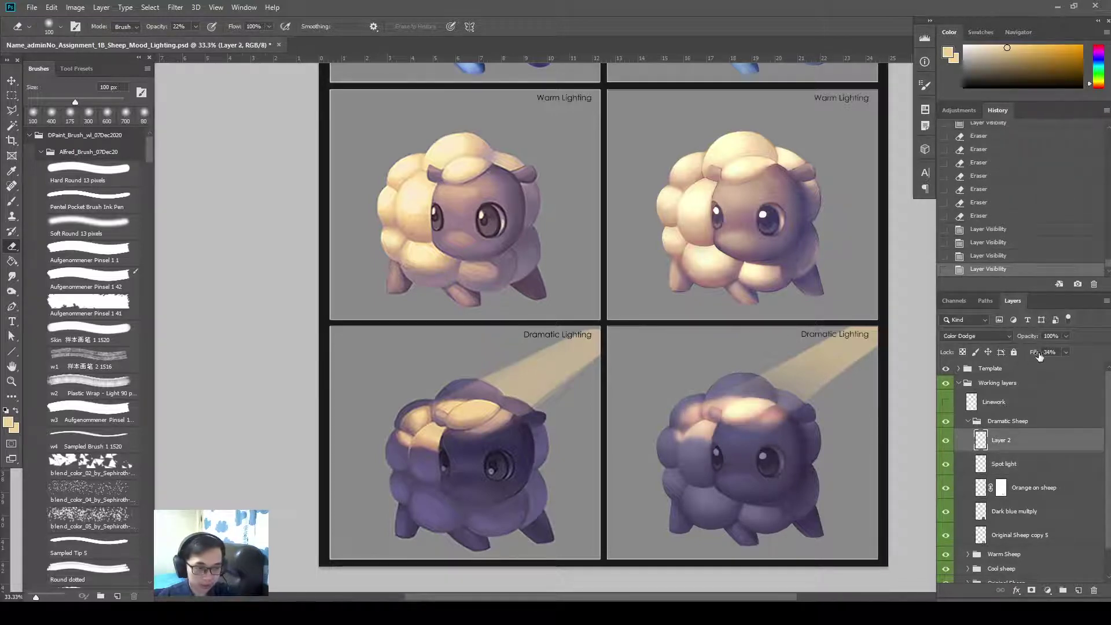
left_click_drag(1039, 356, 1005, 360)
left_click(1004, 464)
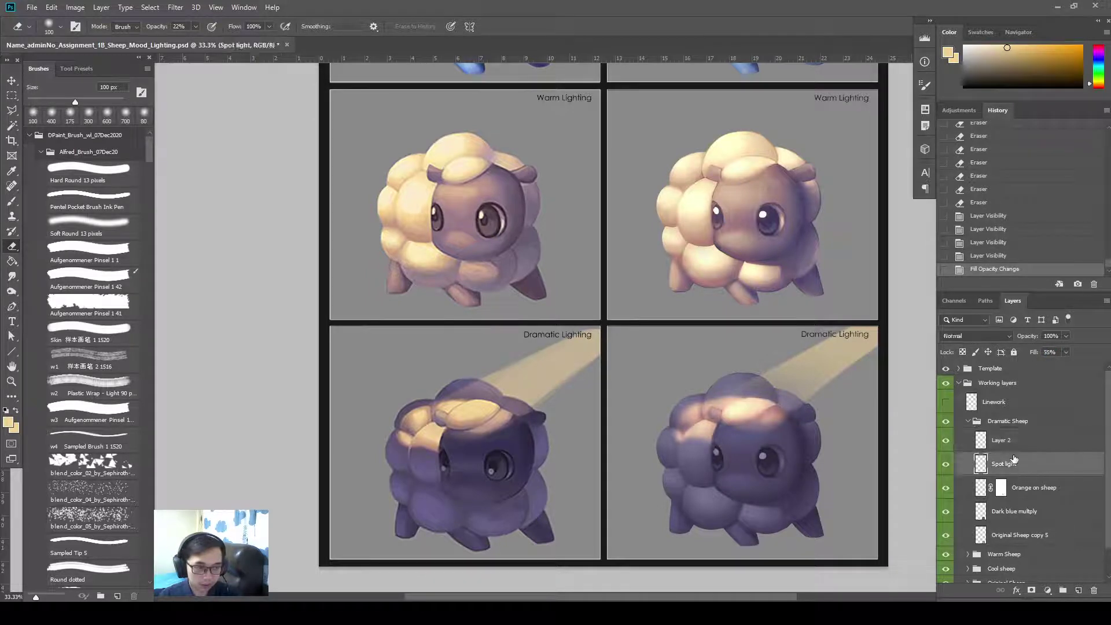
key("ctrl+b")
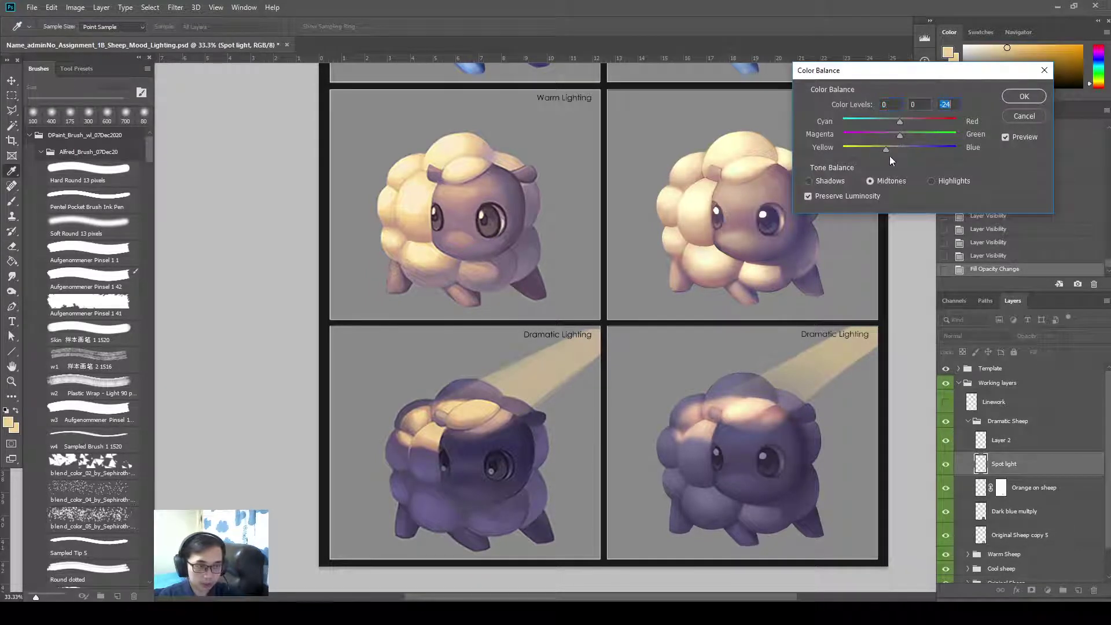
left_click(866, 148)
key("e")
key("Escape")
- Shift the Orange on sheep layer's midtones toward yellow with Color Balance
left_click(1034, 487)
key("ctrl+b")
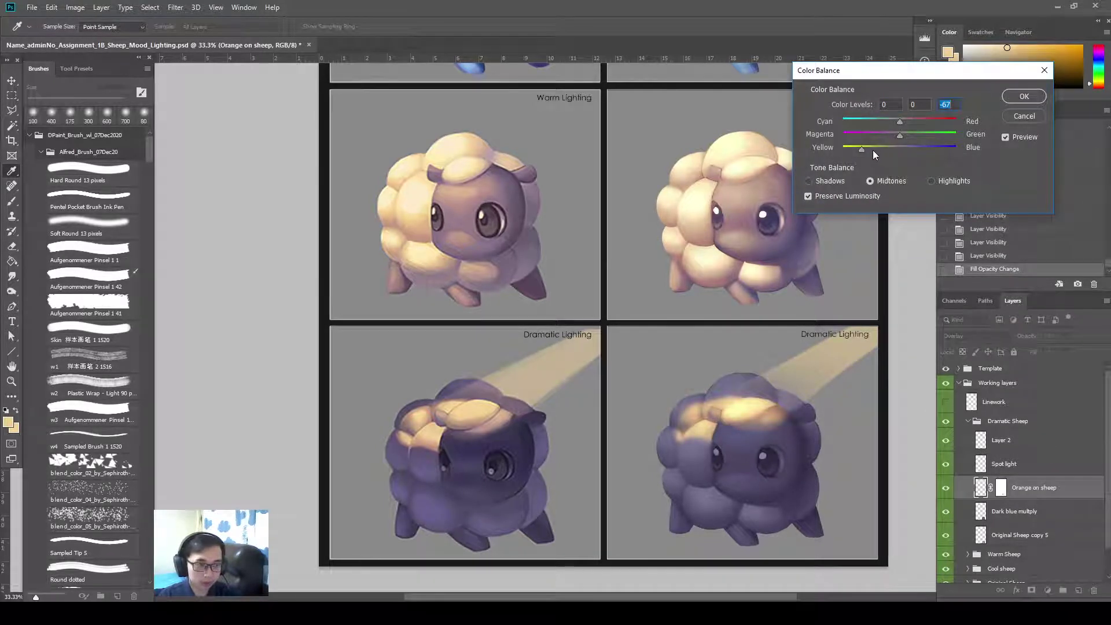
left_click(870, 149)
left_click(883, 148)
left_click(1023, 96)
key("e")
- Rename the Color Dodge highlight layer as Hot Orange and compare the sheep with it hidden and shown
left_click(978, 443)
left_click(947, 442)
left_click(947, 442)
double_click(1001, 443)
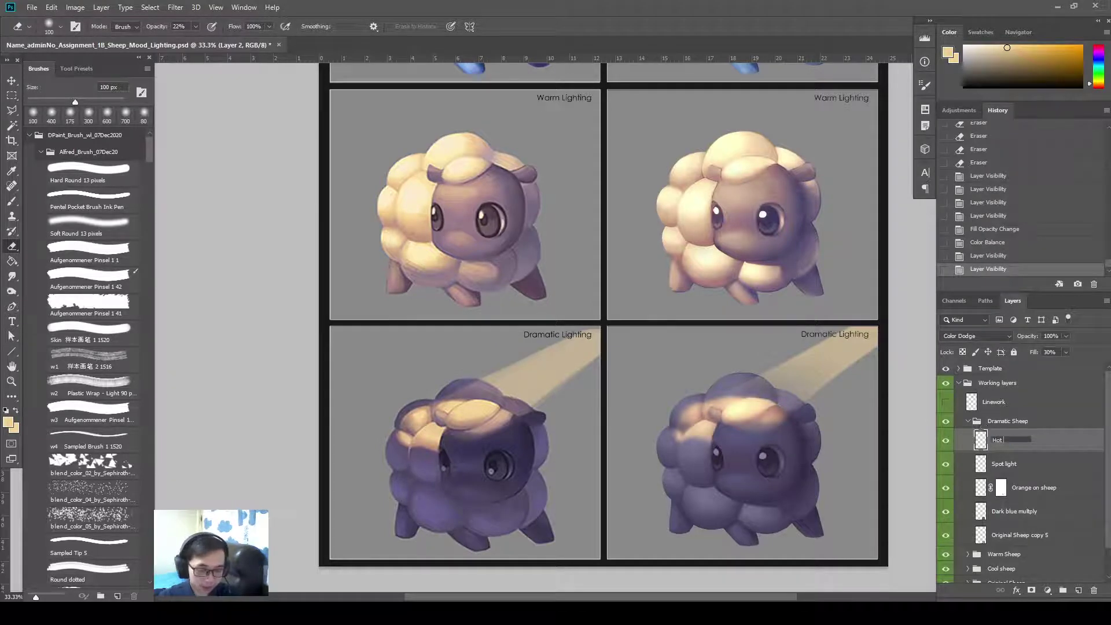
type("Hot Orandge")
key("Return")
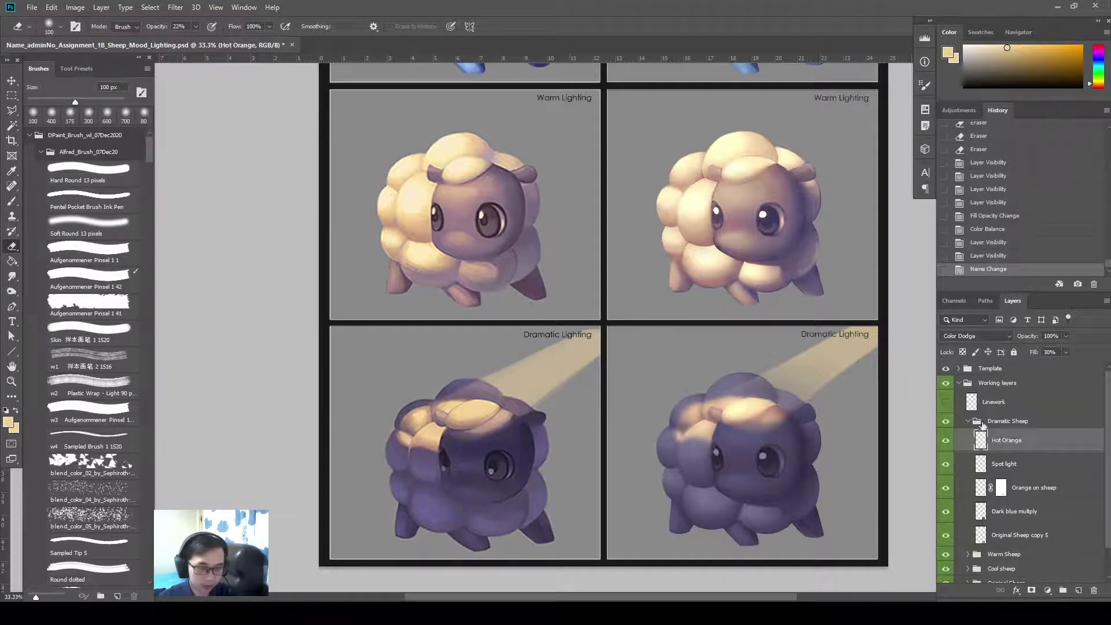
left_click(949, 441)
left_click(949, 441)
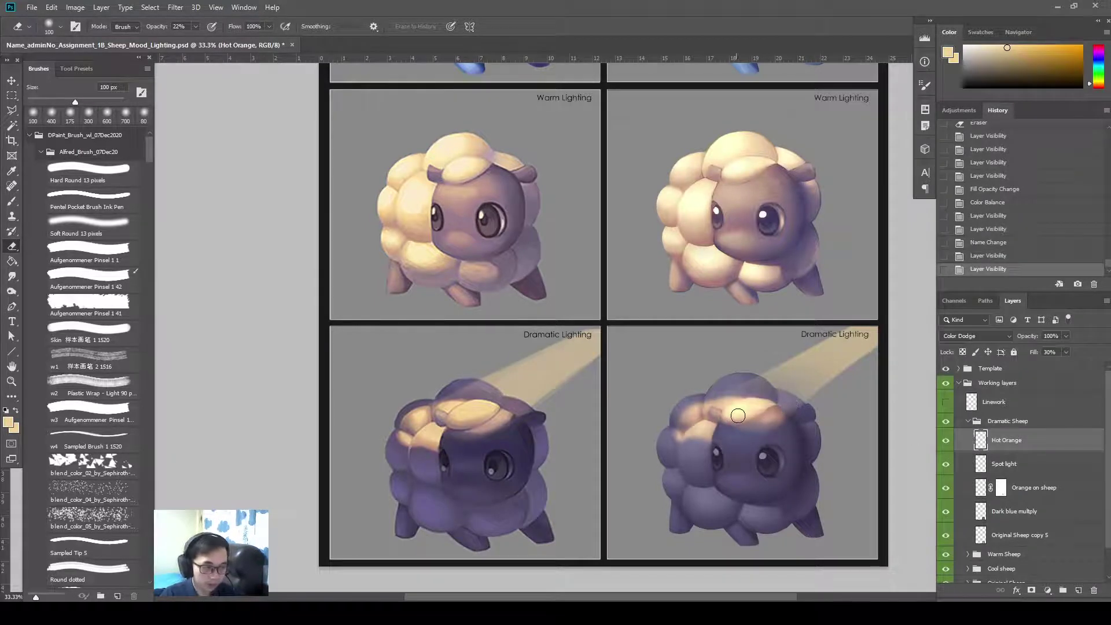
- Refine the Hot Orange highlights on the upper wool by erasing at 22% opacity and brushing light back in
key("bracketright")
key("bracketright")
key("bracketright")
key("bracketright")
mouse_move(727, 414)
left_mouse_down()
mouse_move(760, 416)
mouse_move(708, 391)
mouse_move(698, 412)
left_mouse_up()
key("b")
mouse_move(694, 413)
left_mouse_down()
mouse_move(745, 412)
mouse_move(735, 417)
left_mouse_up()
- Smudge the Orange on sheep layer mask beside the sheep's head tuft at 95% strength with a brush about 90 px wide
key("r")
key("9")
key("5")
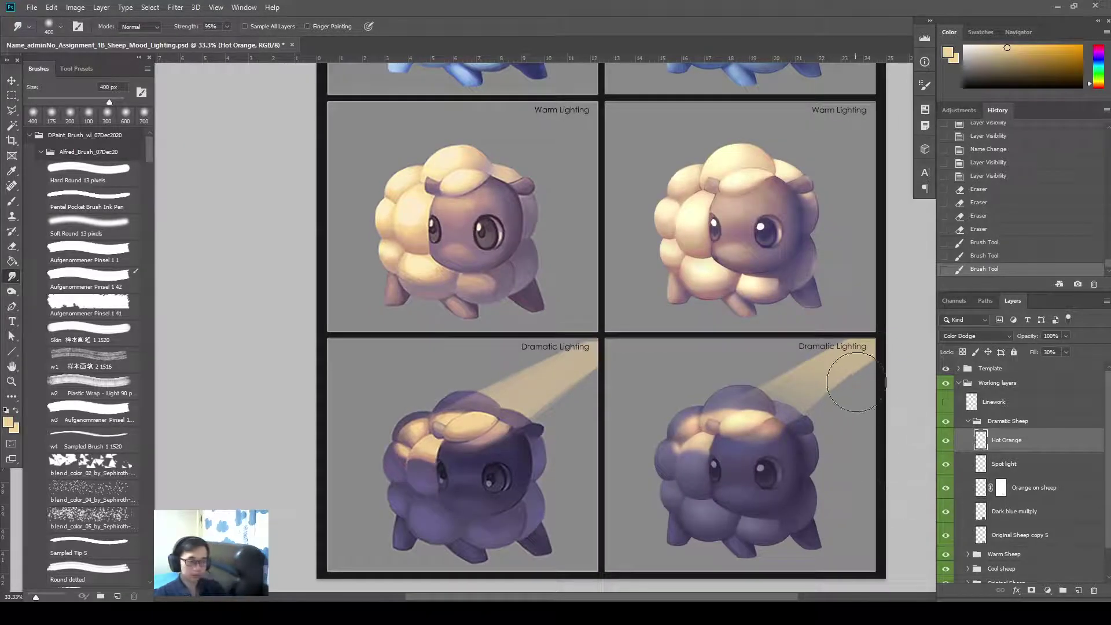
key("ctrl+minus")
key("ctrl+minus")
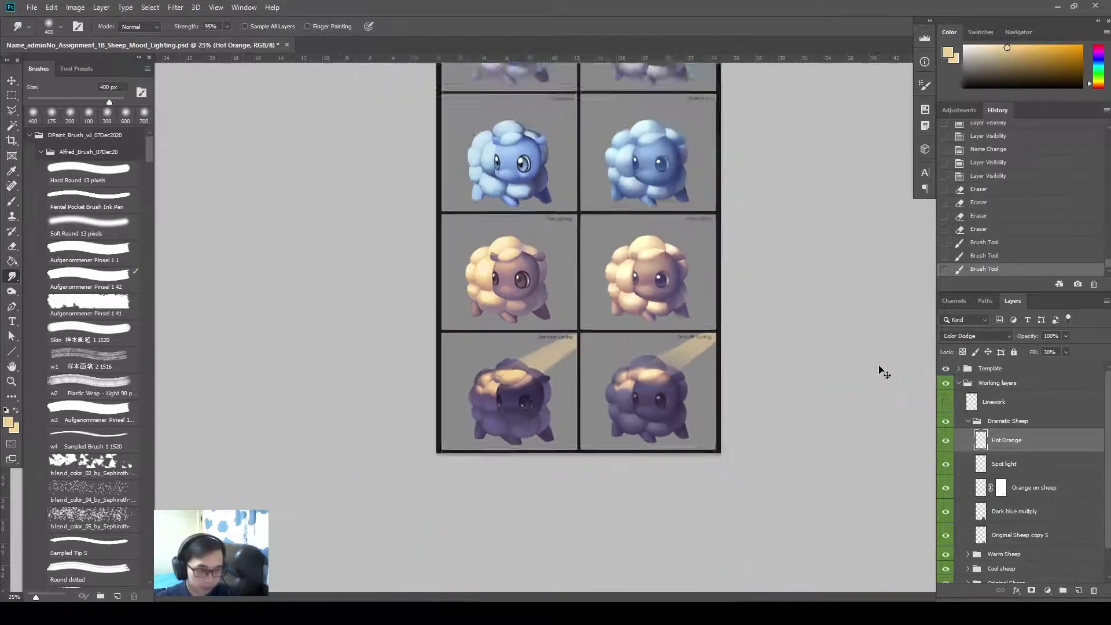
key("ctrl+plus")
key("ctrl+plus")
scroll(881, 347, "down", 4)
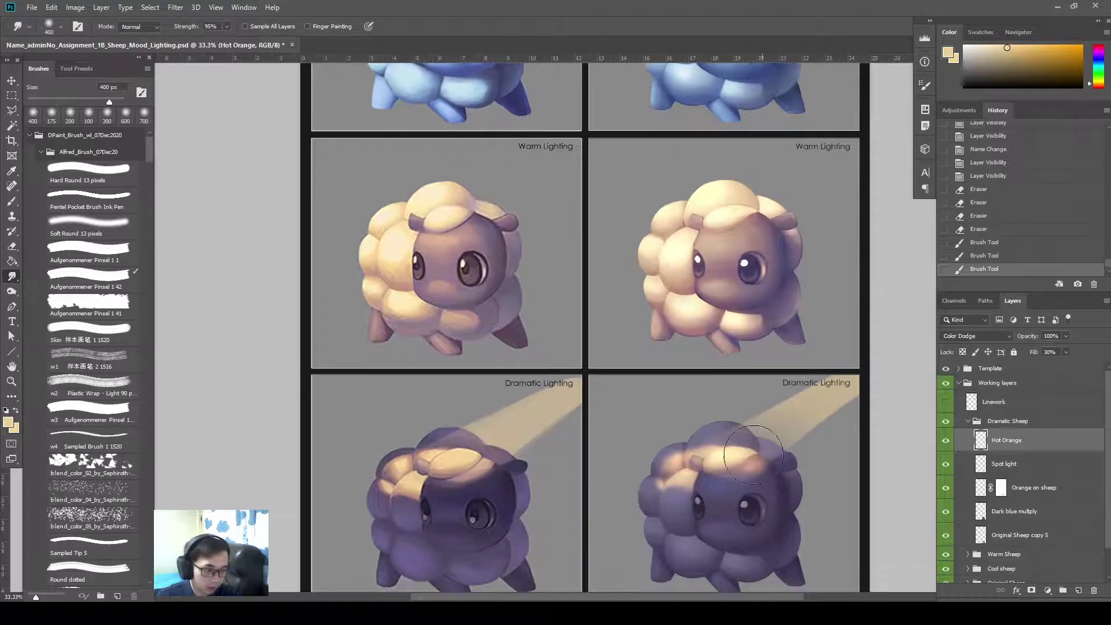
left_click(1009, 488)
key("bracketleft")
key("bracketleft")
key("bracketleft")
left_click(1000, 488)
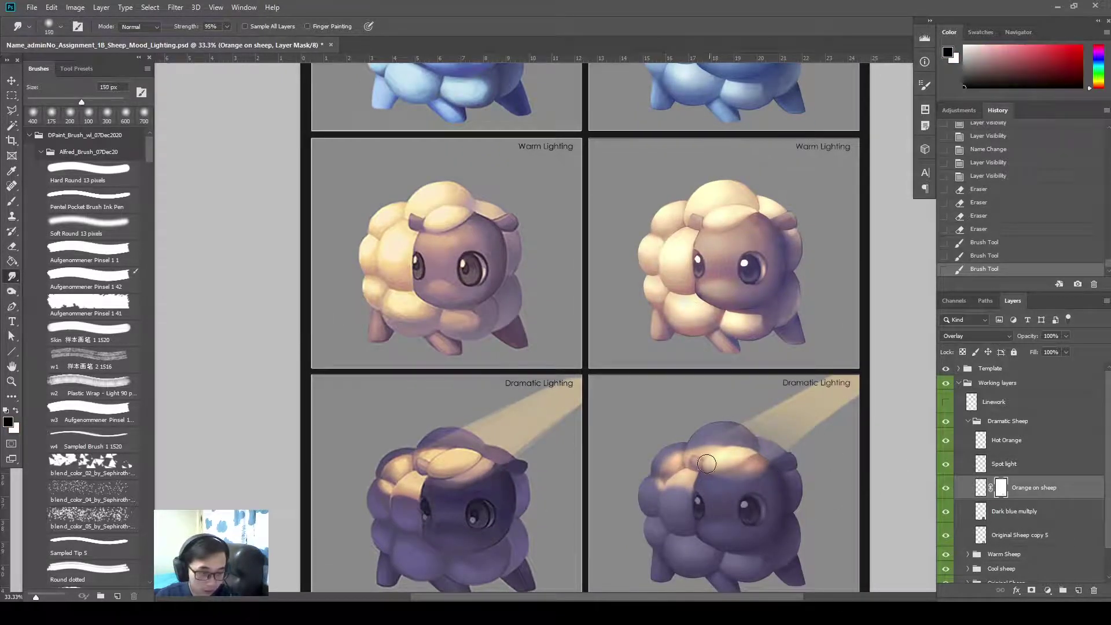
key("bracketleft")
key("bracketleft")
key("bracketleft")
key("bracketleft")
key("bracketleft")
left_click_drag(697, 463, 686, 453)
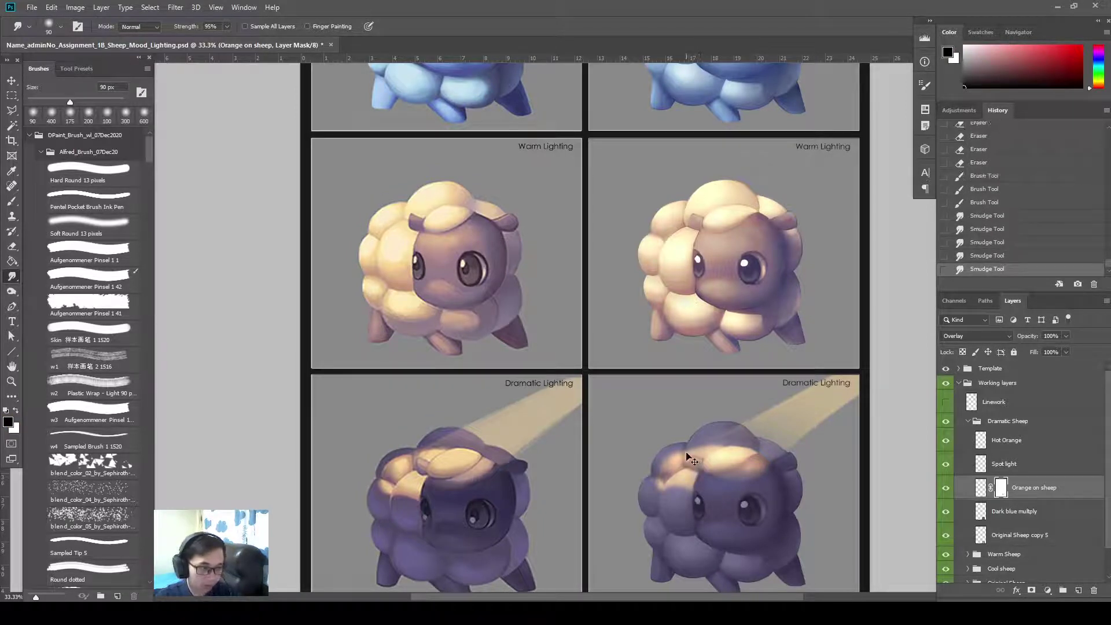
- Paint black on the Orange on sheep mask beside the head tuft at 55% opacity and smudge the edge at 95% strength
key("ctrl+plus")
scroll(729, 450, "down", 2)
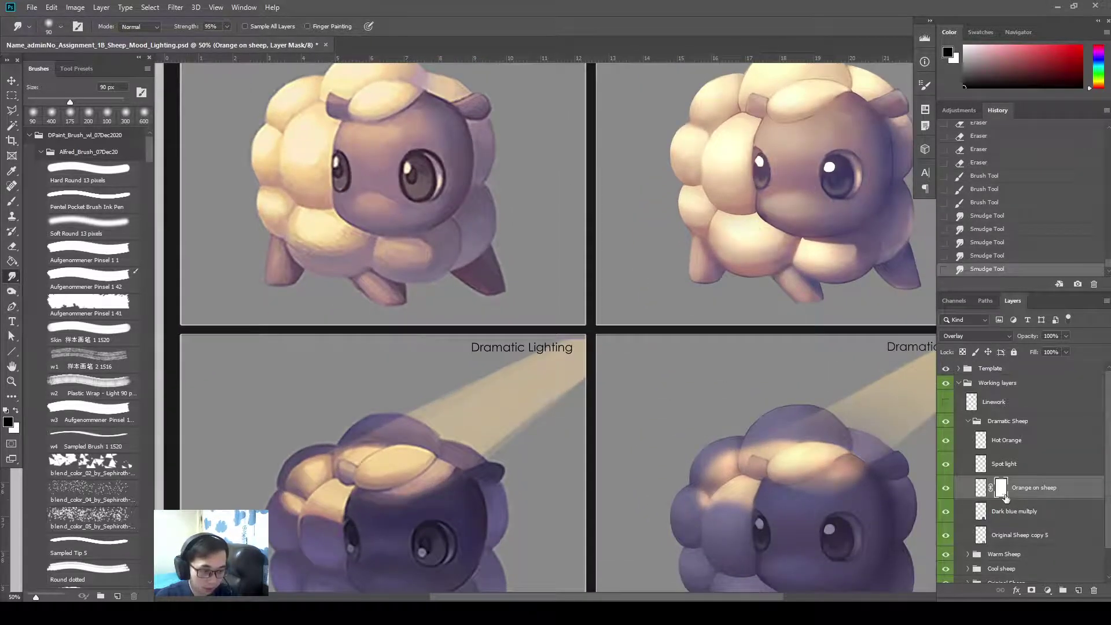
key("b")
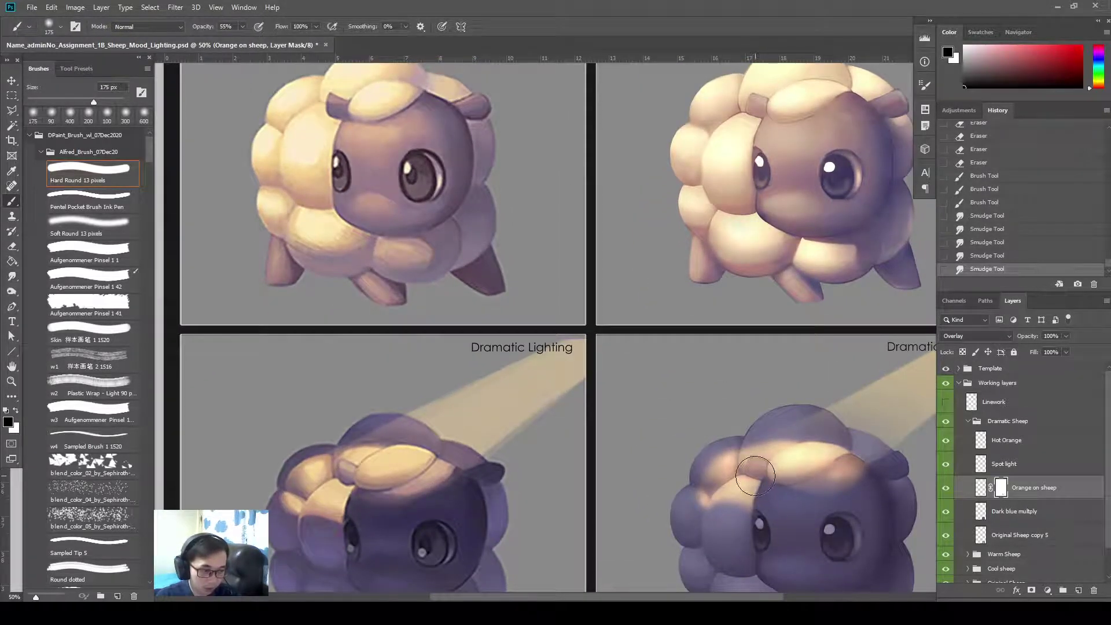
mouse_move(755, 476)
left_mouse_down()
mouse_move(764, 472)
mouse_move(743, 462)
left_mouse_up()
key("r")
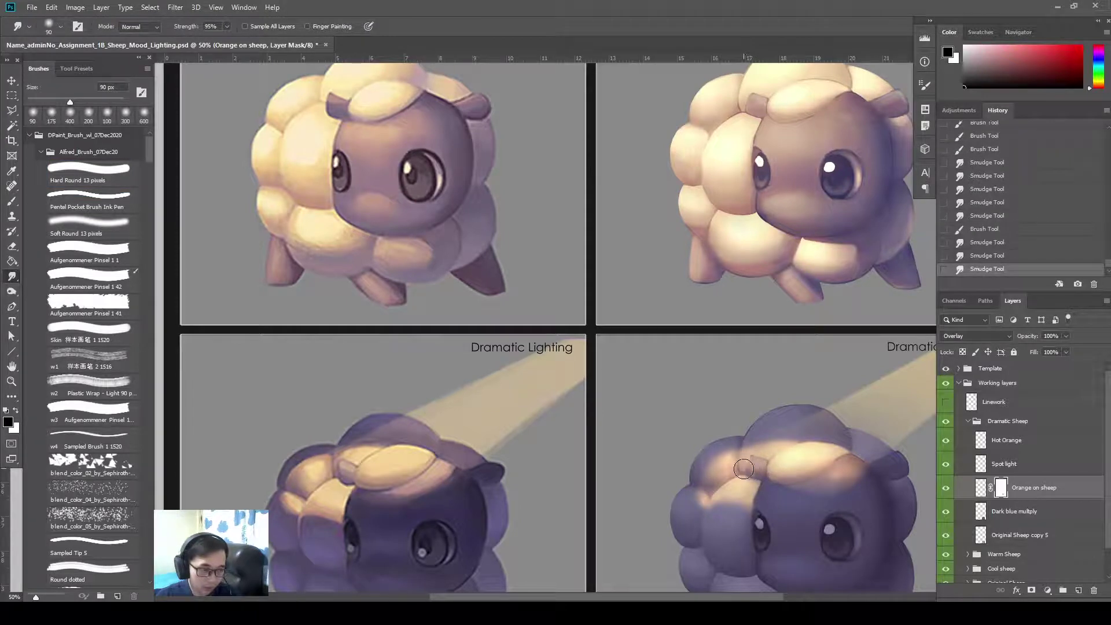
key("ctrl+minus")
key("ctrl+minus")
key("ctrl+minus")
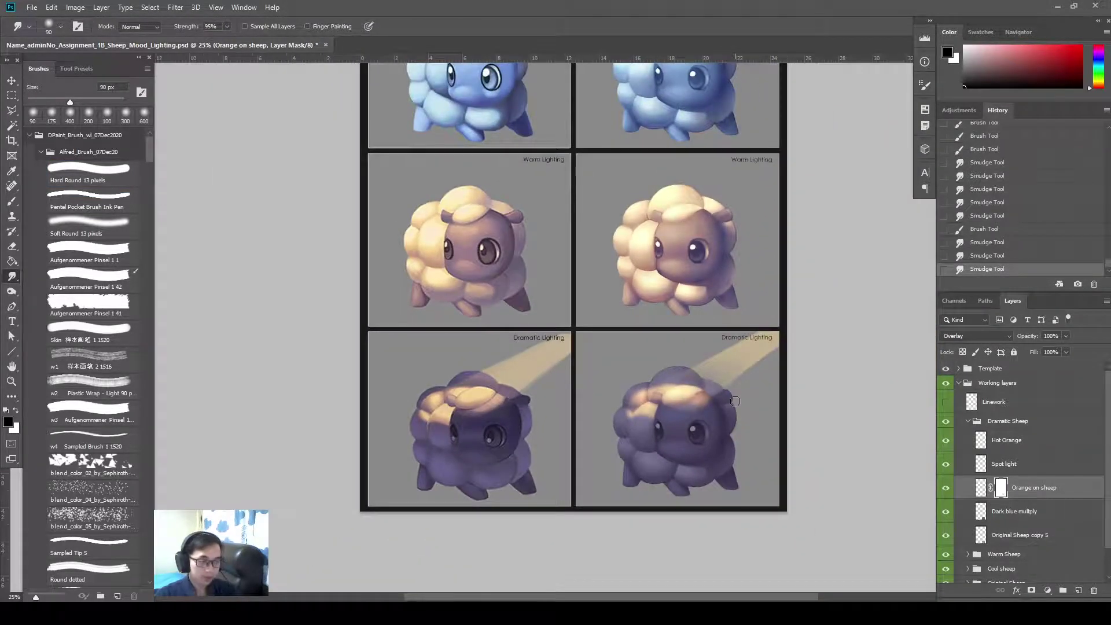
- Smudge the Orange on sheep mask over the outer wool puffs at 95% strength, reducing the brush from 90 px to 60 px
key("ctrl+plus")
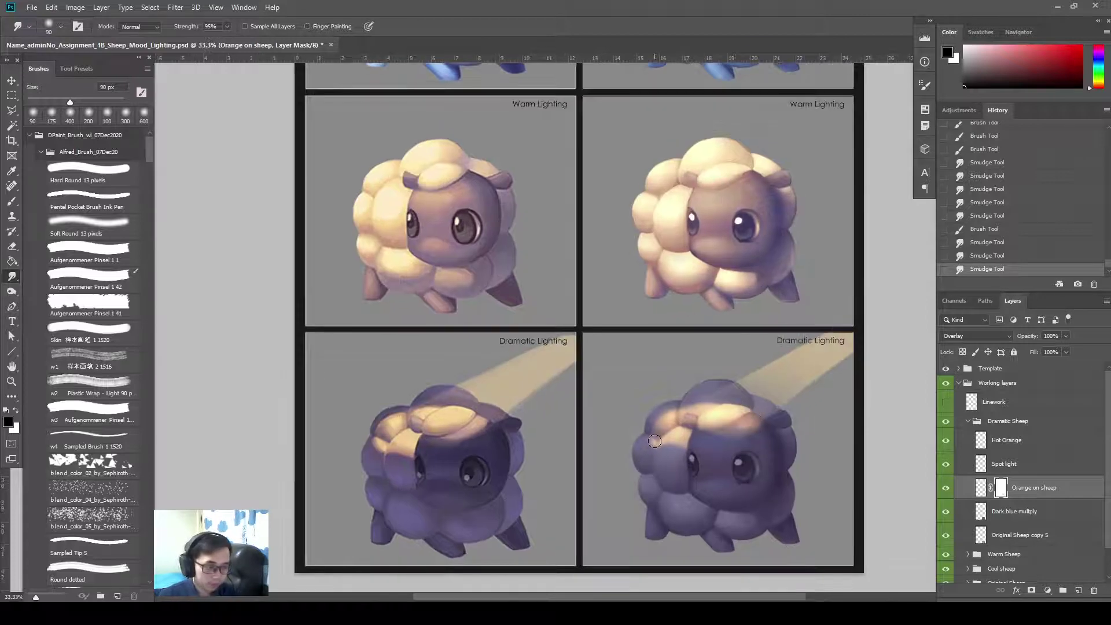
mouse_move(655, 442)
left_mouse_down()
mouse_move(656, 421)
mouse_move(658, 441)
left_mouse_up()
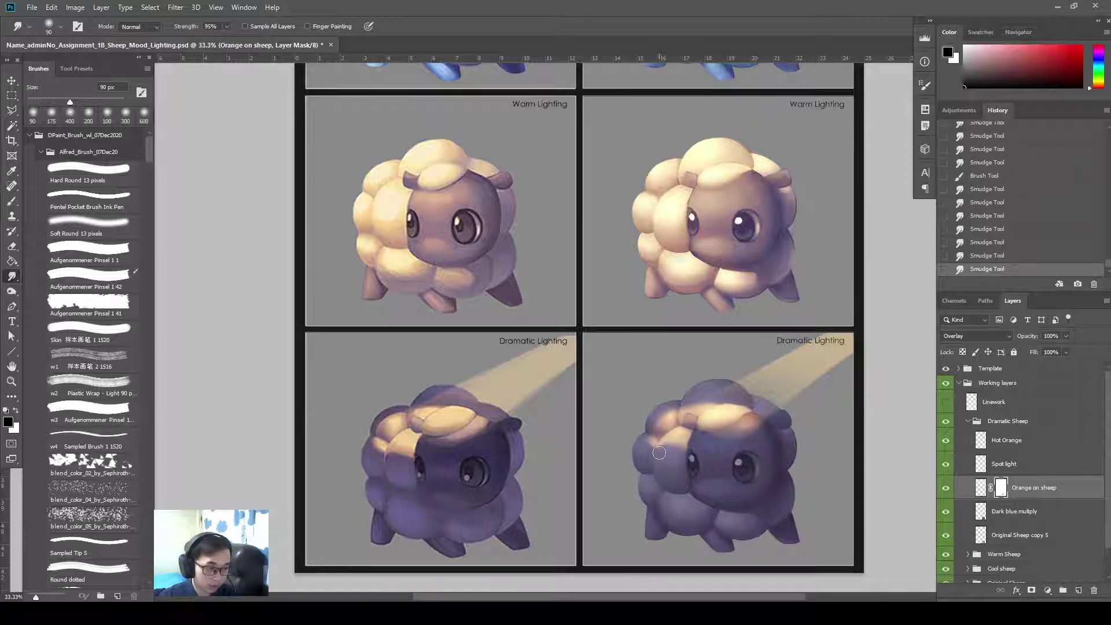
key("bracketleft")
key("bracketleft")
left_click_drag(655, 468, 659, 447)
mouse_move(656, 461)
left_mouse_down()
mouse_move(655, 445)
mouse_move(658, 457)
left_mouse_up()
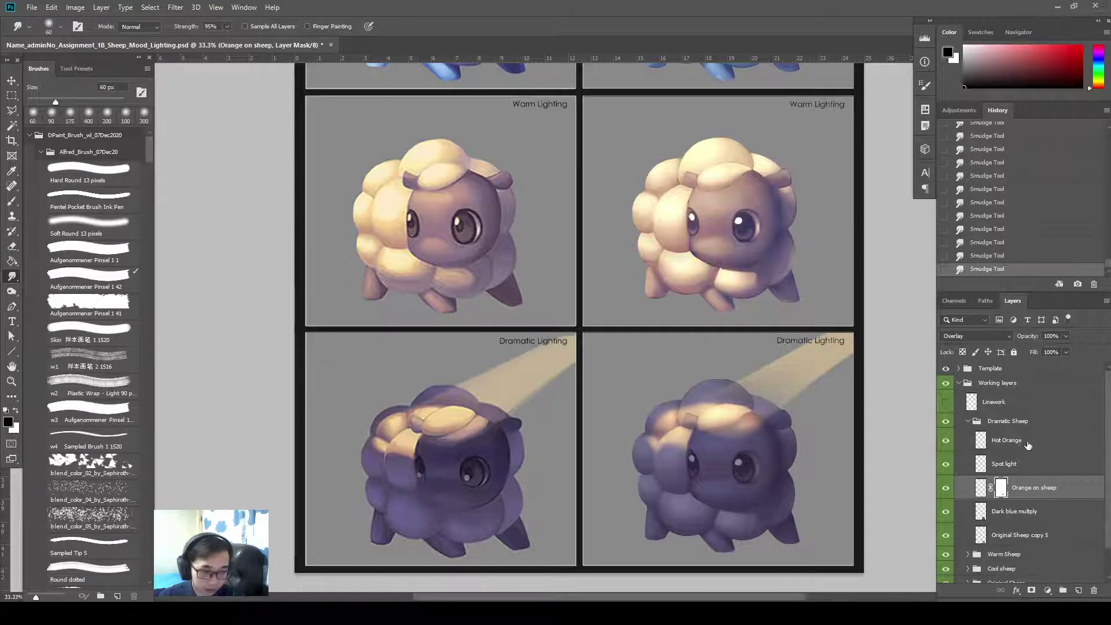
- Smudge the Orange on sheep layer's paint on the wool puff beside the face, using a brush from 100 px up to 175 px
left_click(1029, 443)
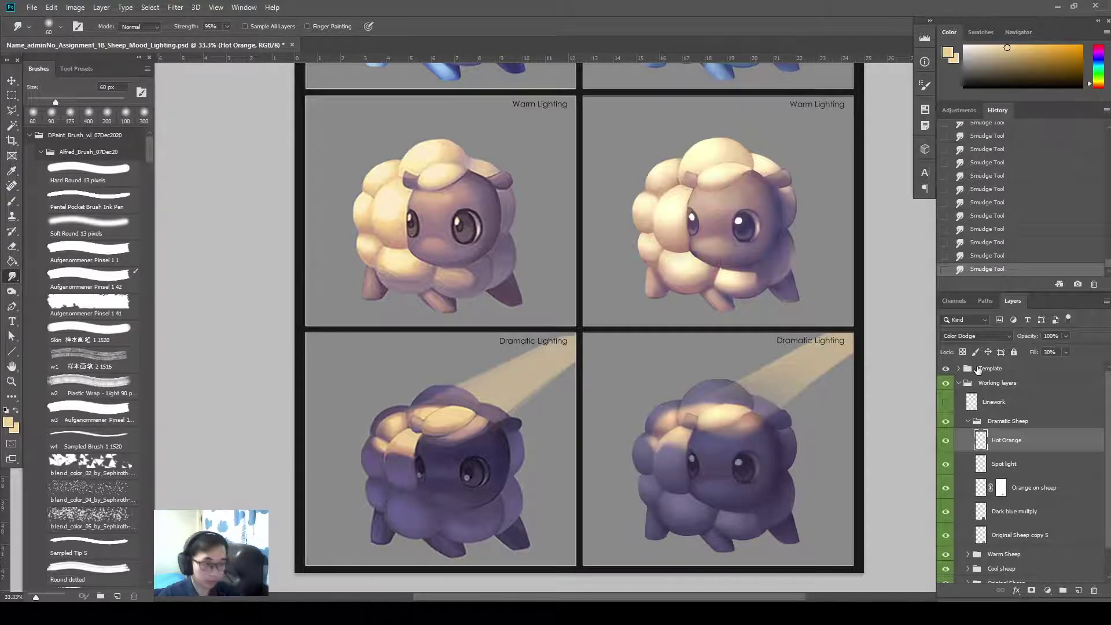
key("ctrl+plus")
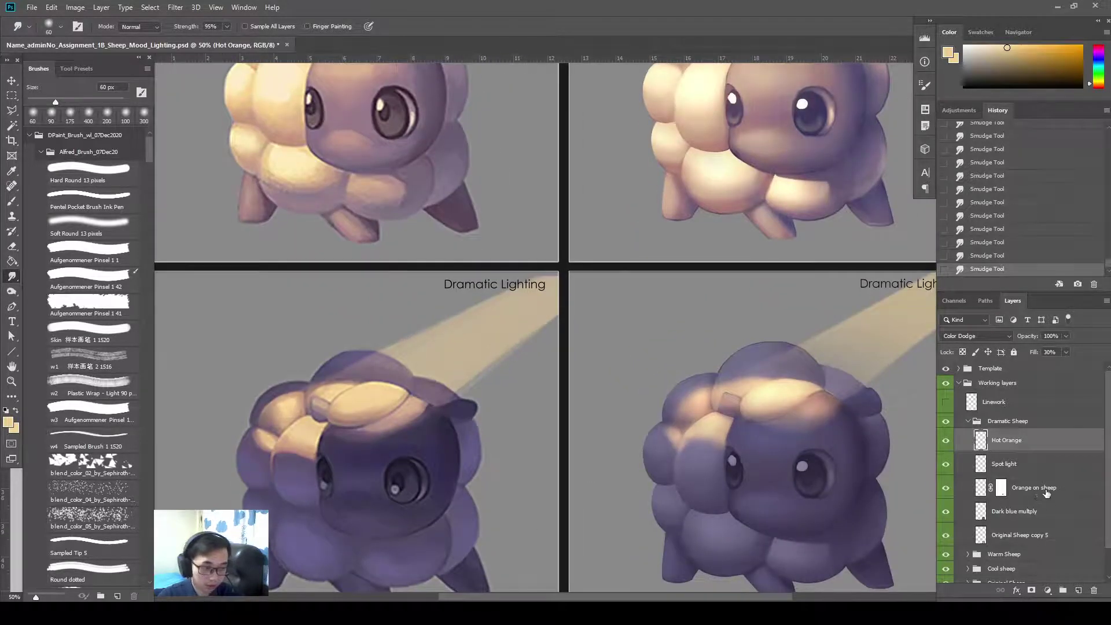
left_click(1036, 487)
key("bracketright")
key("bracketright")
key("bracketright")
key("bracketright")
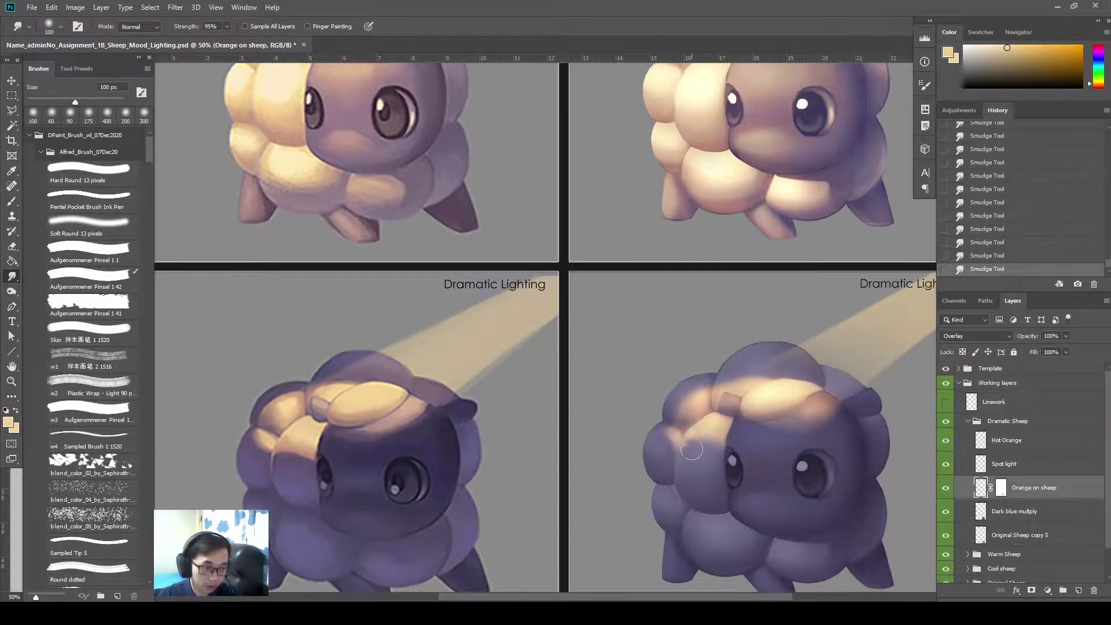
left_click_drag(690, 448, 697, 447)
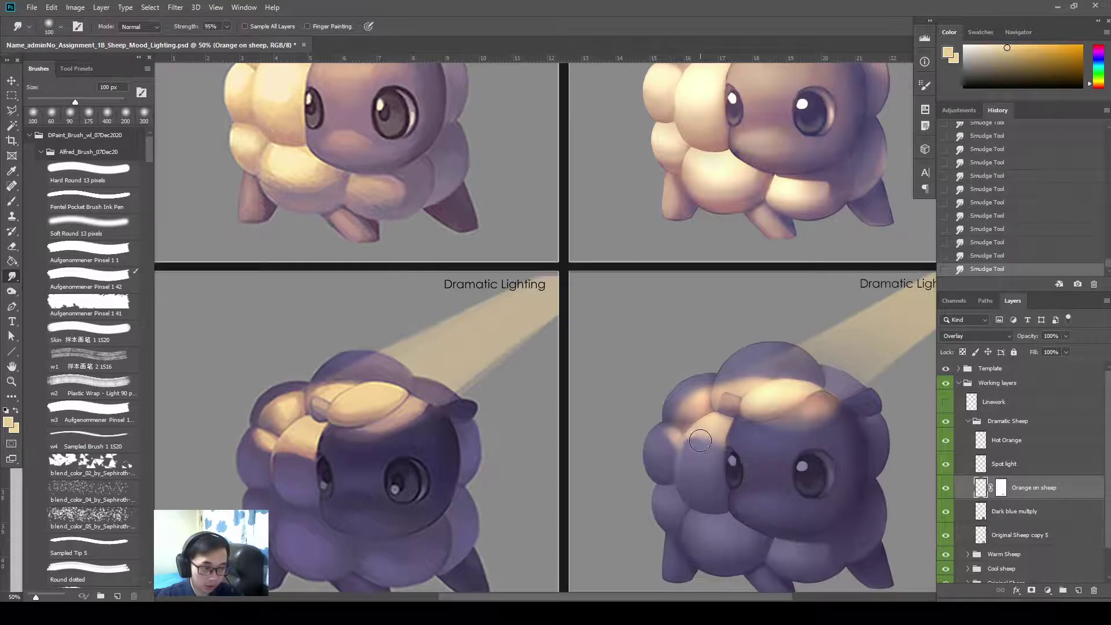
key("bracketright")
key("bracketright")
key("bracketright")
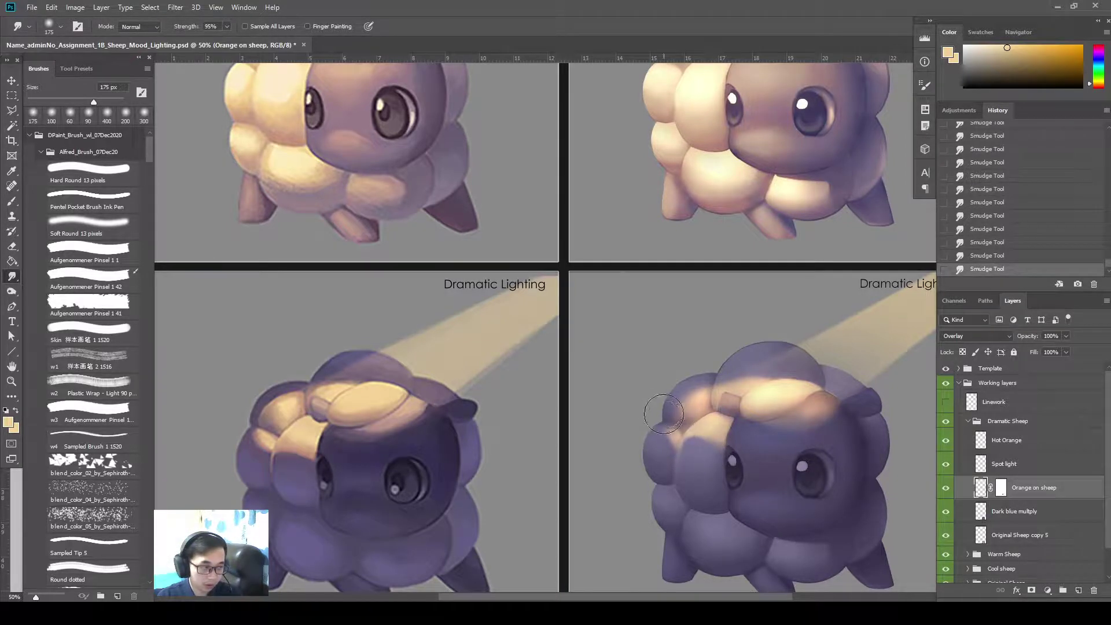
- Soften the orange light on the puff beside the head tuft by painting the Orange on sheep mask black at 22% opacity
key("bracketleft")
left_click(1011, 450)
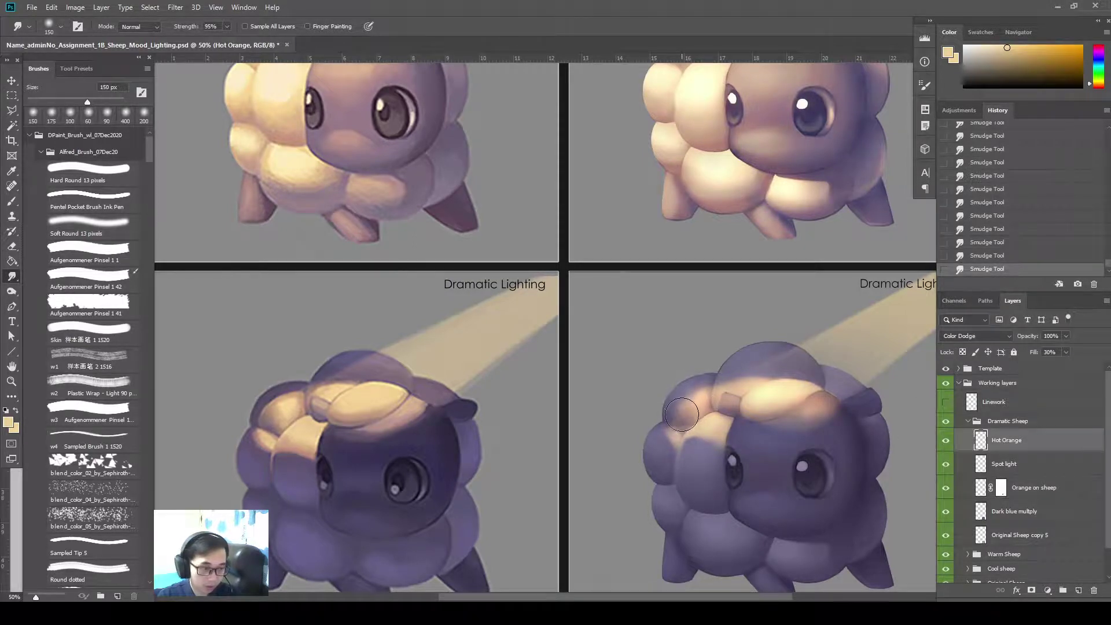
left_click(1009, 464)
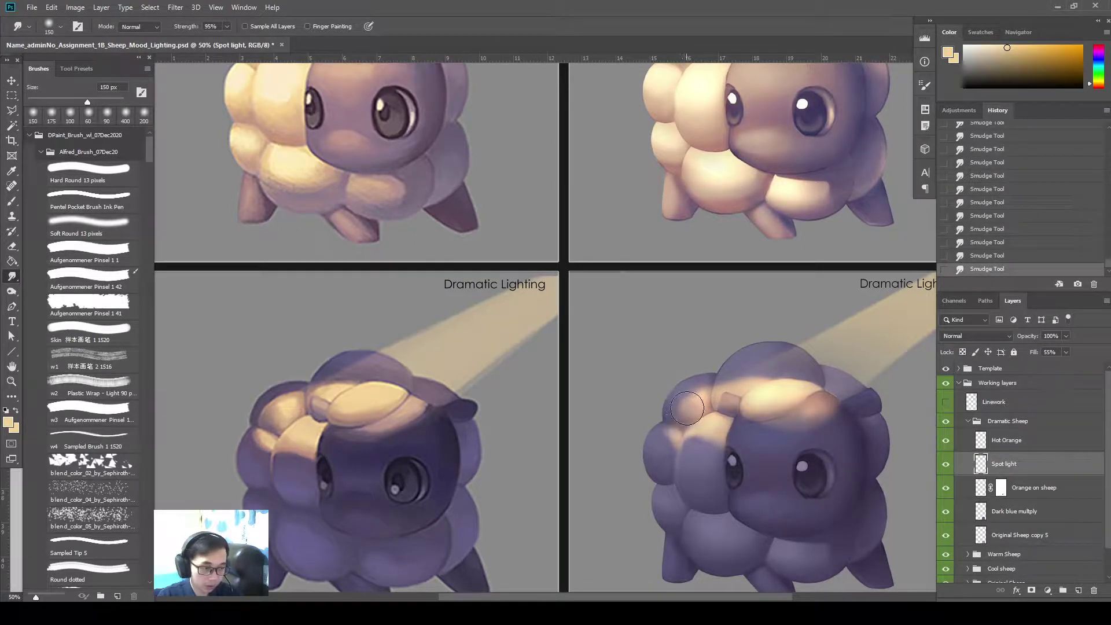
double_click(1031, 489)
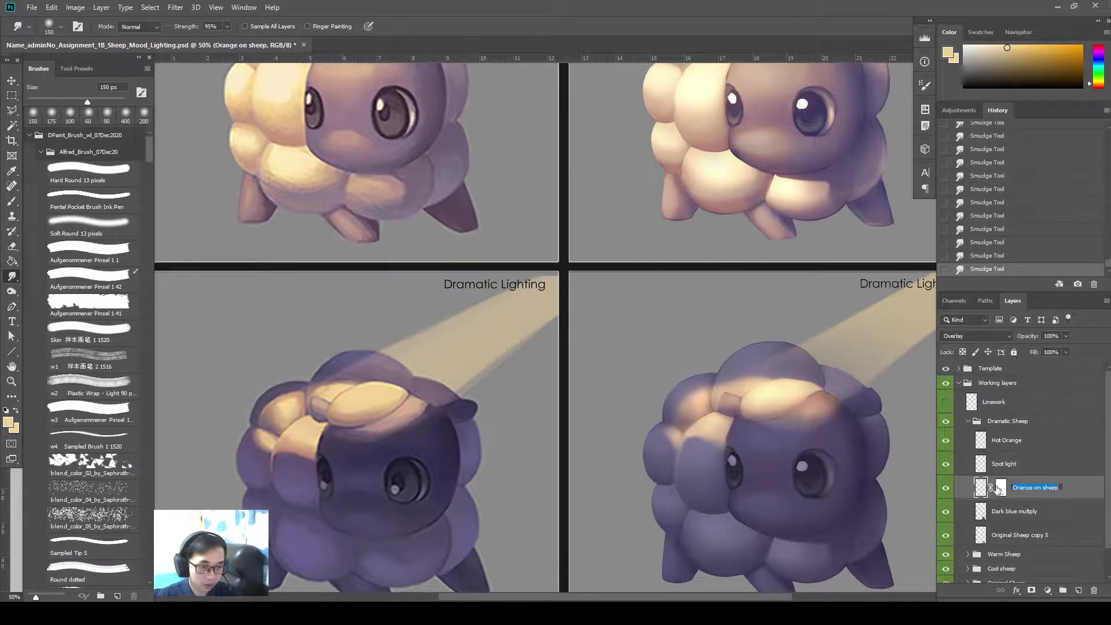
left_click(1000, 488)
key("d")
key("b")
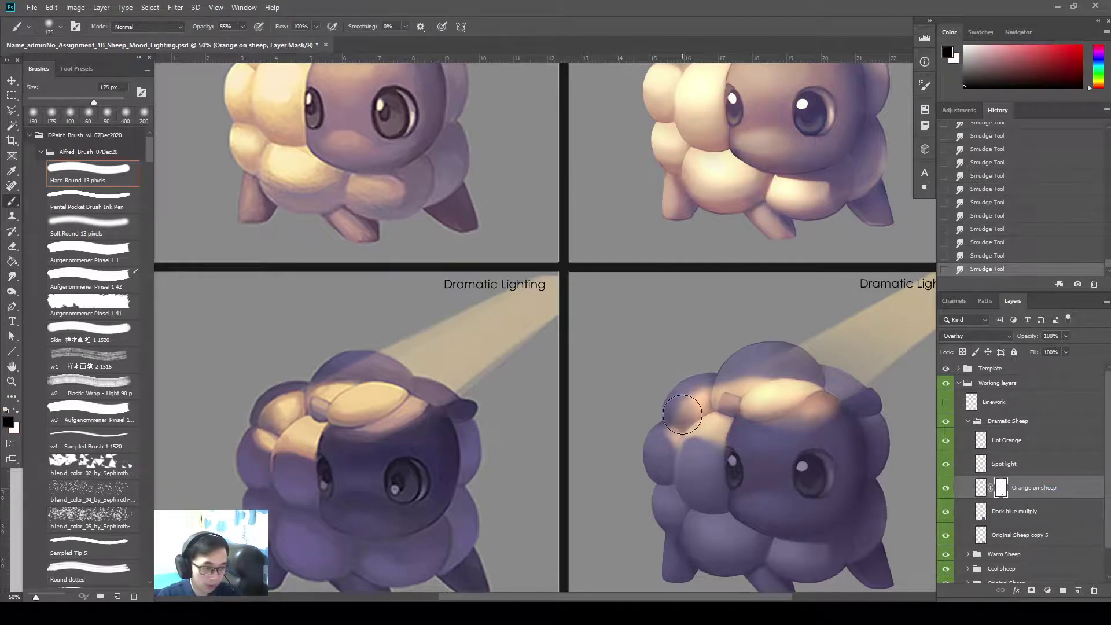
mouse_move(678, 416)
left_mouse_down()
mouse_move(685, 391)
mouse_move(674, 405)
mouse_move(690, 402)
left_mouse_up()
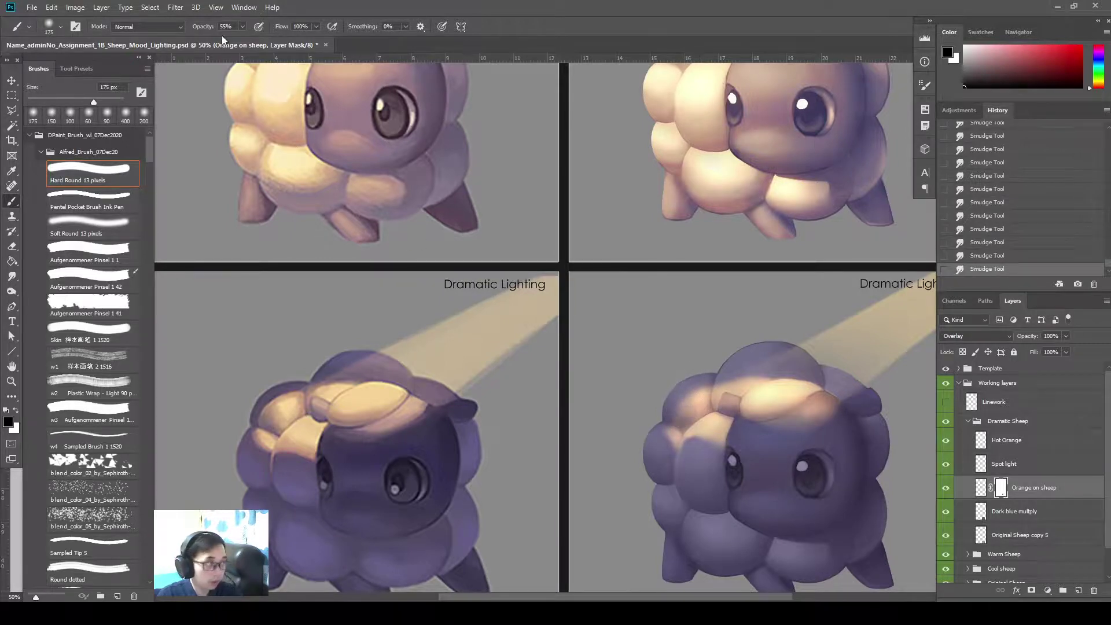
key("2")
key("2")
key("ctrl+z")
mouse_move(682, 407)
left_mouse_down()
mouse_move(718, 370)
mouse_move(750, 367)
mouse_move(721, 381)
mouse_move(713, 411)
mouse_move(721, 380)
left_mouse_up()
key("ctrl+minus")
key("ctrl+minus")
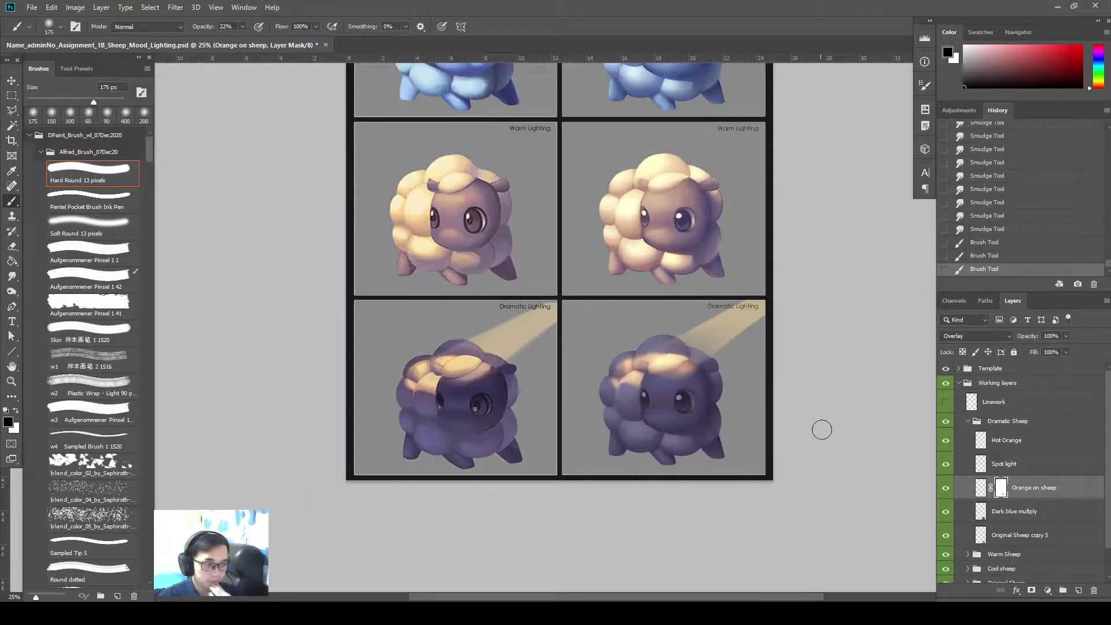
- Add a layer above Spot light and dab a pale orange glow over the sheep's head with a 700 px brush at 22% opacity
left_click(1027, 463)
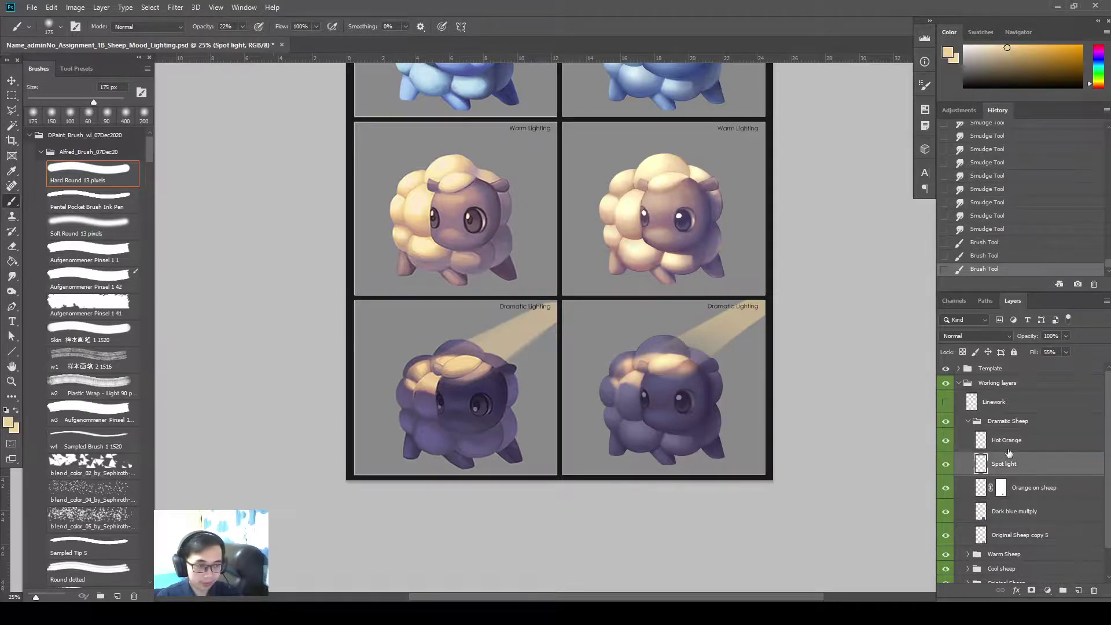
left_click(1077, 590)
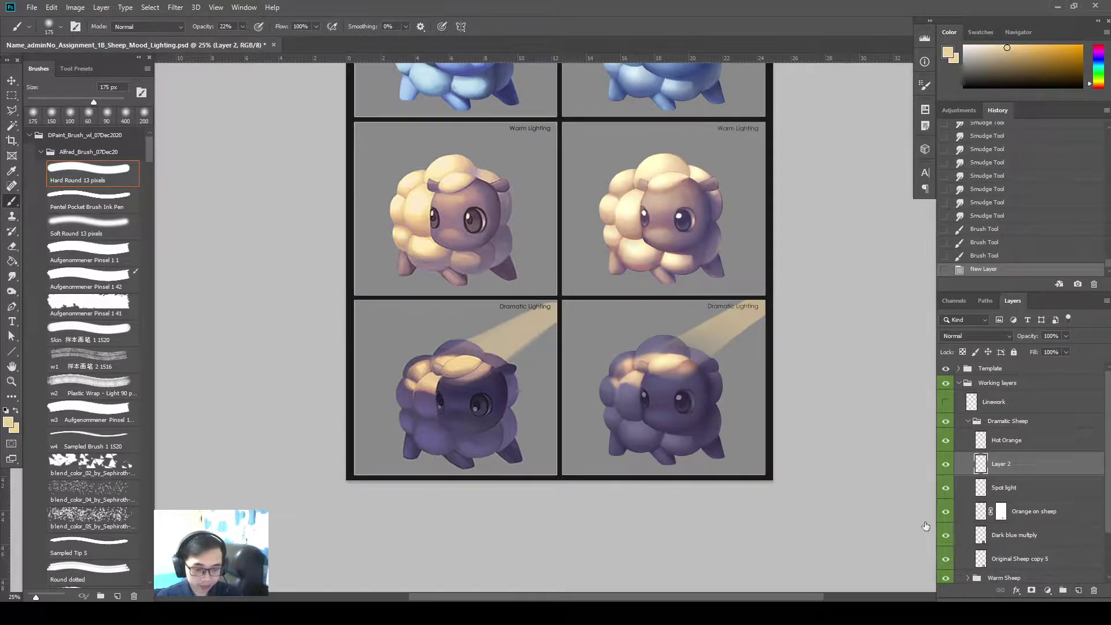
key("bracketright")
key("bracketright")
key("bracketright")
key("bracketright")
key("bracketright")
key("bracketright")
key("bracketright")
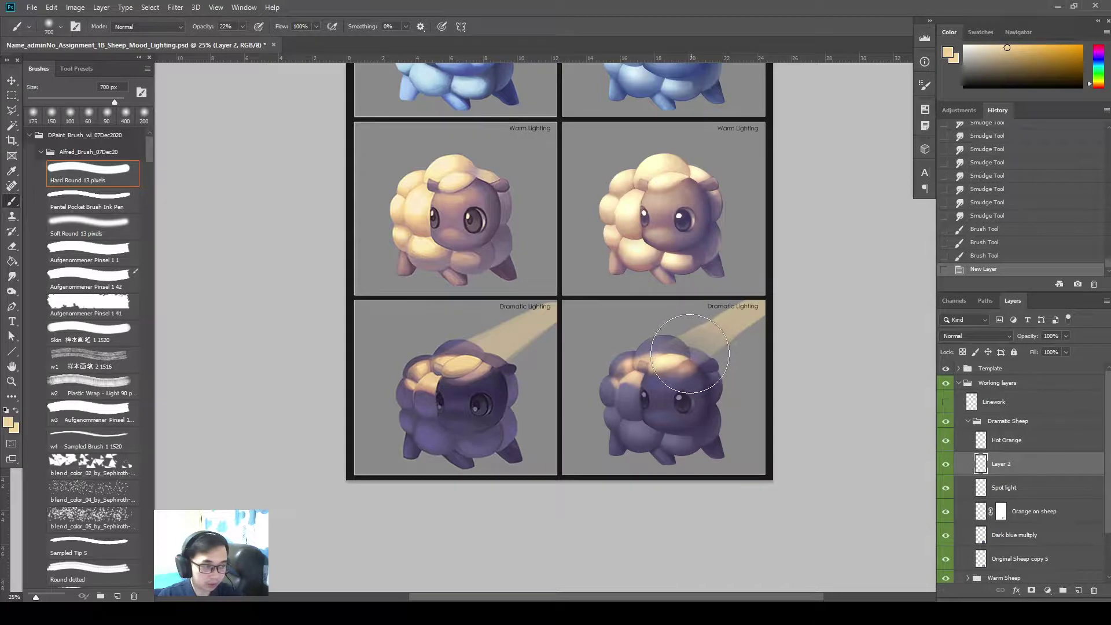
left_click(683, 356)
key("ctrl+z")
left_click(682, 353)
- Build up the pale orange glow along the sheep's upper wool with a smaller brush of about 400 px
key("bracketleft")
key("bracketleft")
key("bracketleft")
mouse_move(685, 355)
left_mouse_down()
mouse_move(717, 352)
mouse_move(655, 350)
left_mouse_up()
key("bracketright")
key("bracketleft")
key("bracketleft")
key("bracketleft")
key("bracketleft")
key("bracketright")
key("bracketright")
key("bracketright")
left_click_drag(655, 350, 669, 351)
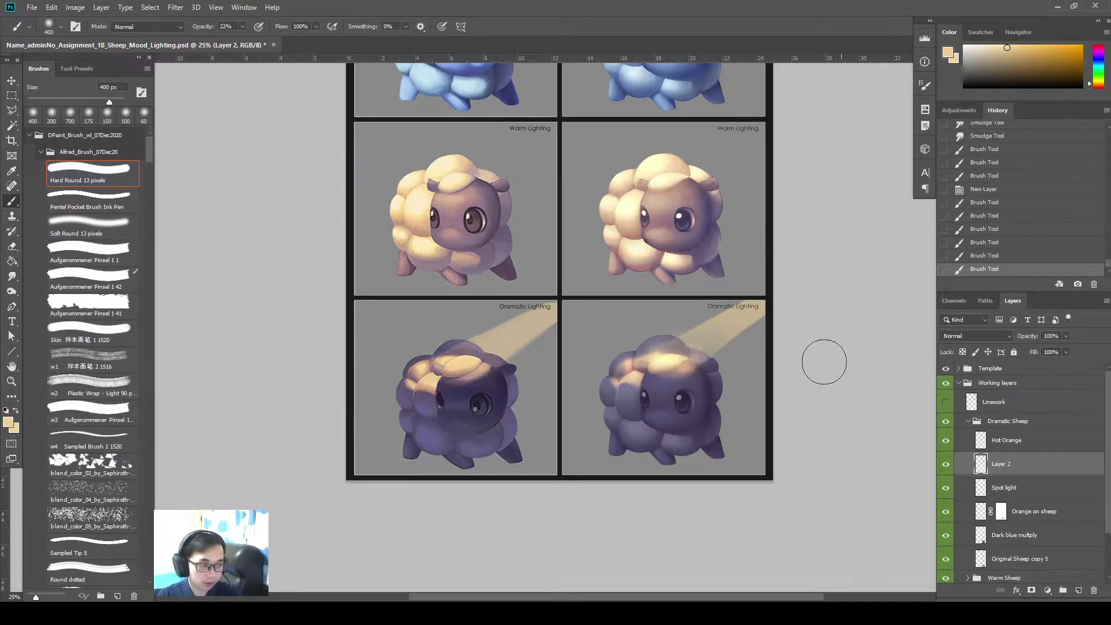
- Brush a broad 800 px glow over the sheep's wool and around the spotlight beam's source in the panel corner
key("bracketright")
key("bracketright")
key("bracketright")
key("bracketright")
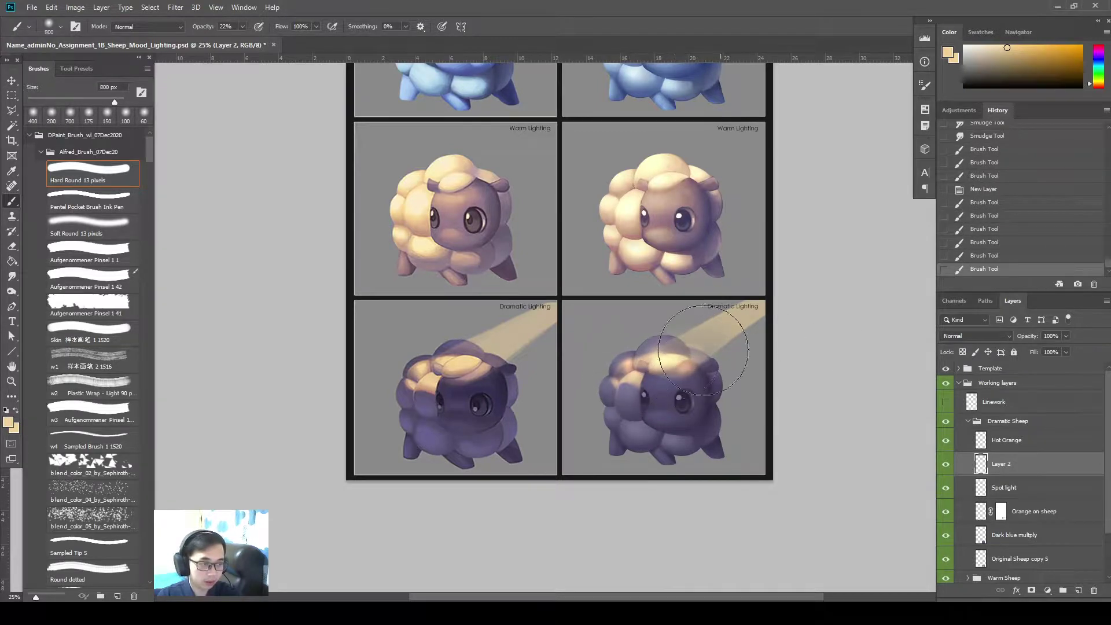
mouse_move(658, 368)
left_mouse_down()
mouse_move(744, 342)
mouse_move(719, 342)
mouse_move(767, 310)
mouse_move(702, 347)
mouse_move(775, 297)
mouse_move(635, 355)
left_mouse_up()
left_click(737, 317)
left_click(753, 307)
left_click(743, 318)
left_click(752, 310)
left_click(751, 312)
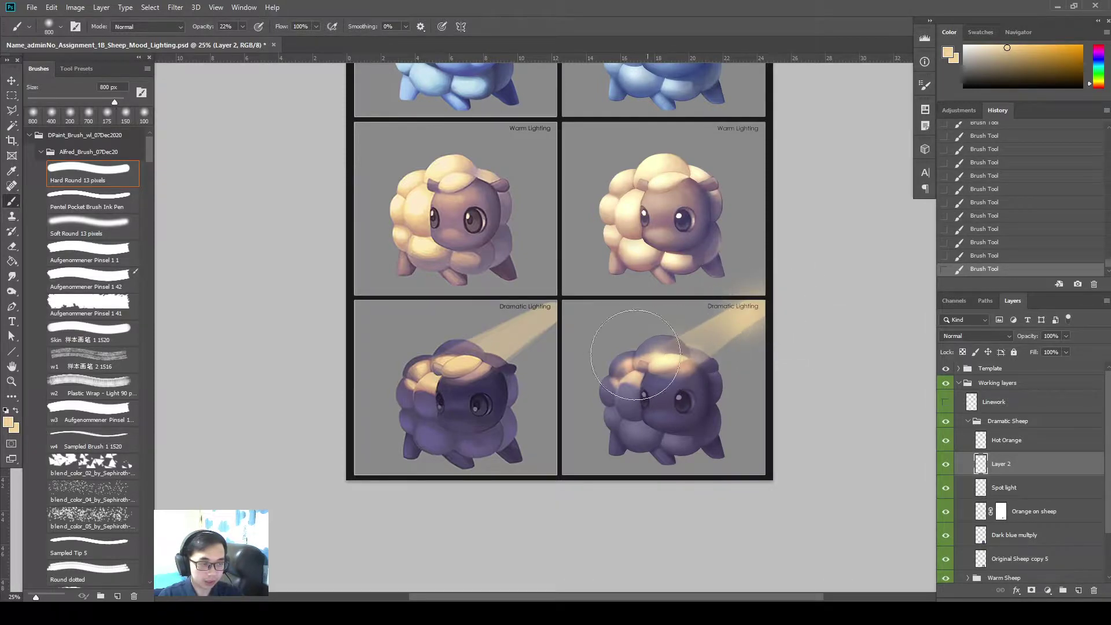
- Set the glow layer to Color Dodge at 23% fill, brush more light along the beam, and compare it hidden and shown
left_click(998, 336)
left_click(1003, 417)
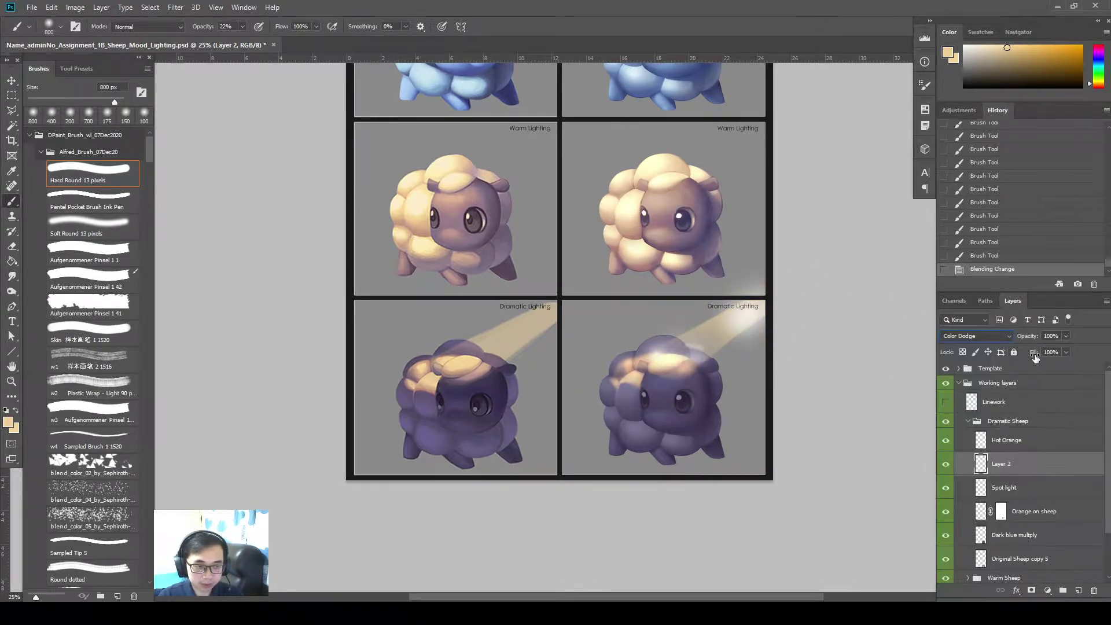
left_click_drag(1033, 352, 984, 361)
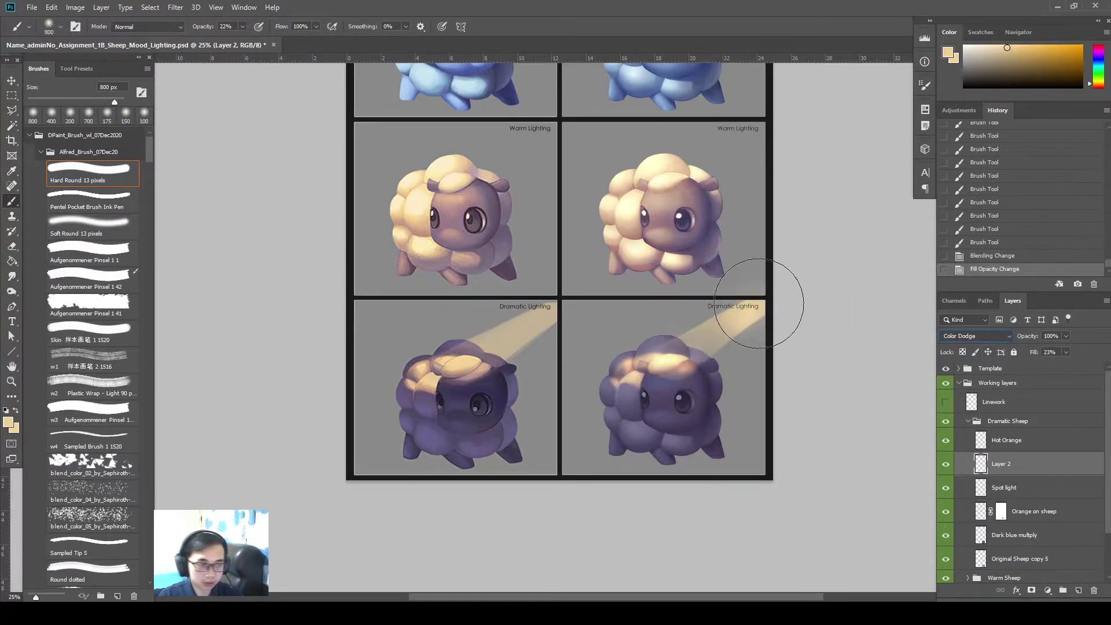
left_click_drag(756, 303, 744, 347)
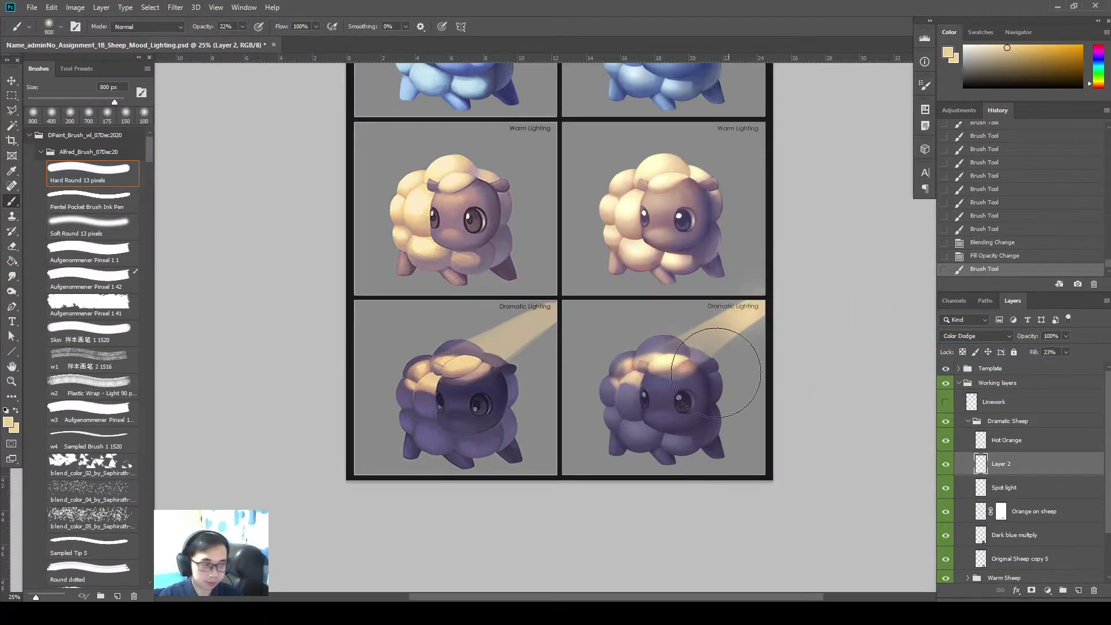
left_click(950, 464)
left_click(951, 464)
- Erase excess glow from the sheep's upper wool on the Color Dodge layer with a 200 px eraser at 22% opacity
key("e")
left_click_drag(628, 363, 672, 372)
left_click(672, 372)
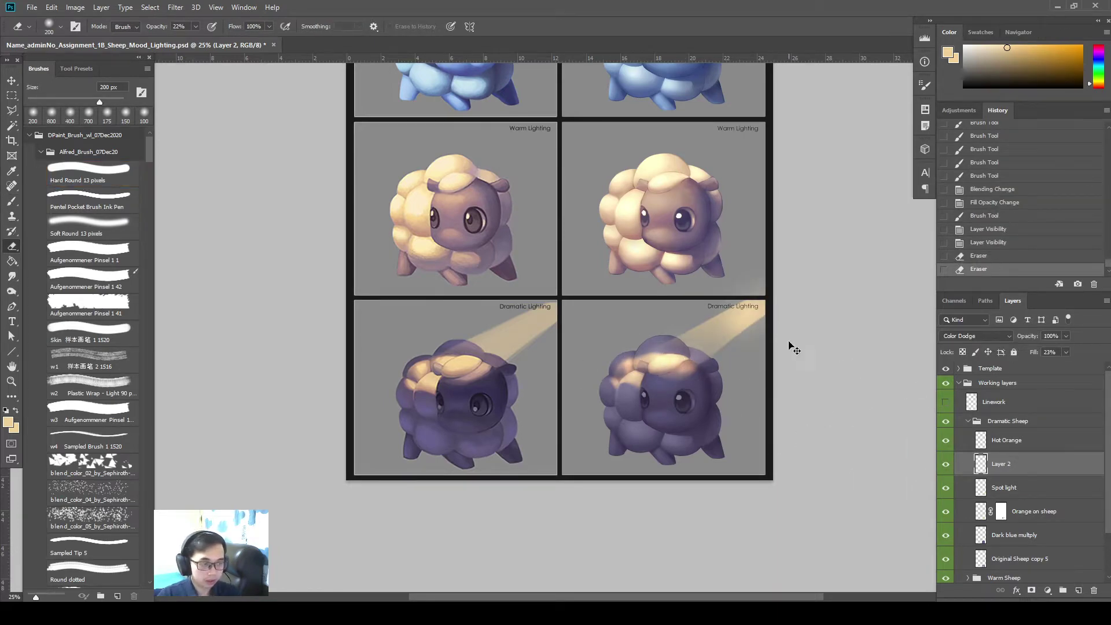
key("ctrl+plus")
key("ctrl+minus")
key("ctrl+minus")
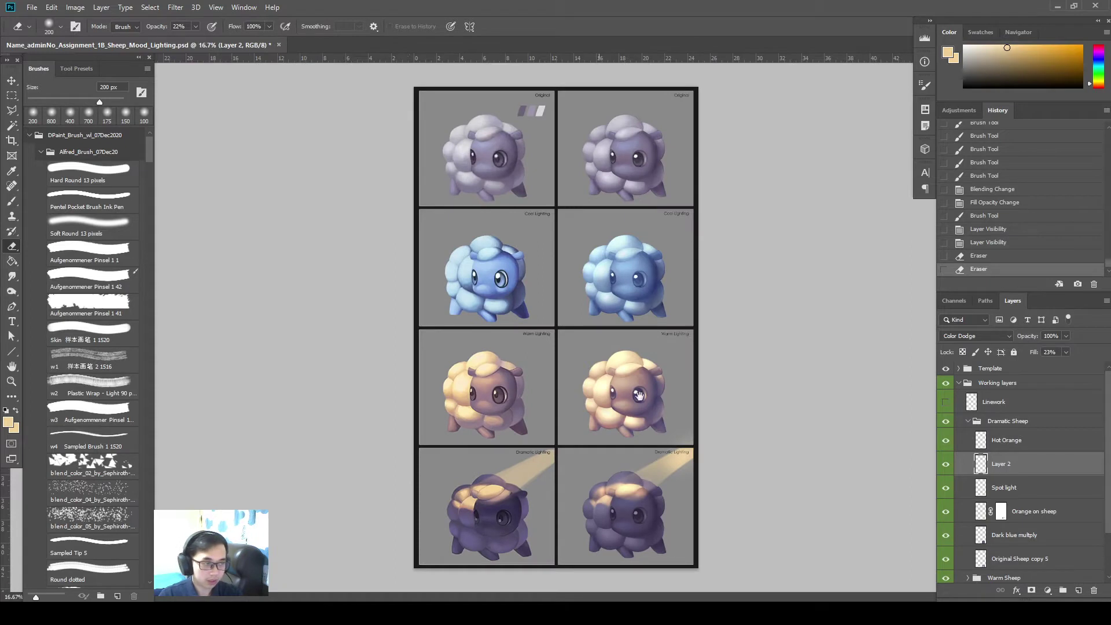